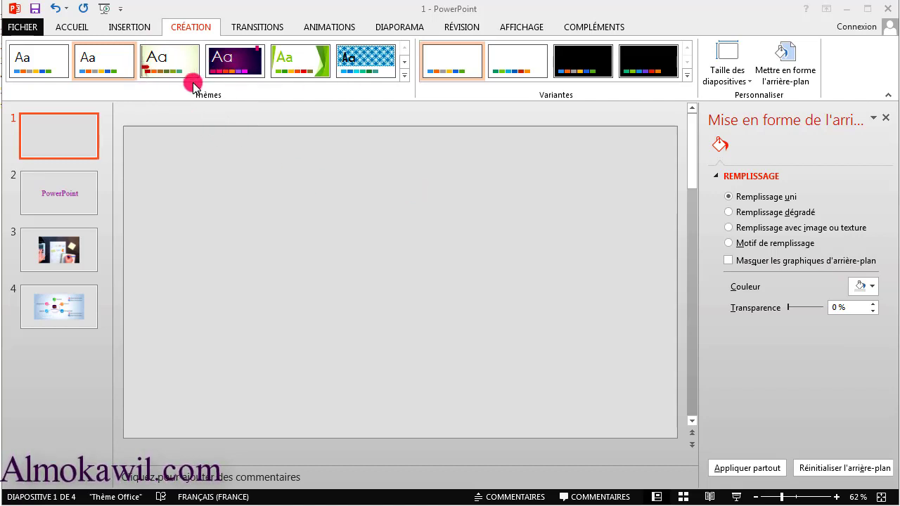
- Try the Brin theme, then apply the green Facette theme to all four slides
{"action": "left_click", "coordinate": [159, 66]}
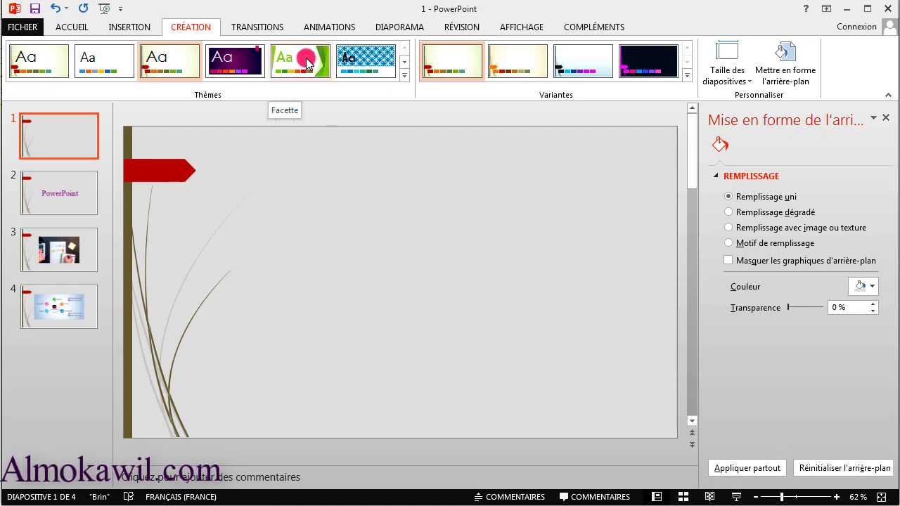
{"action": "left_click", "coordinate": [325, 78]}
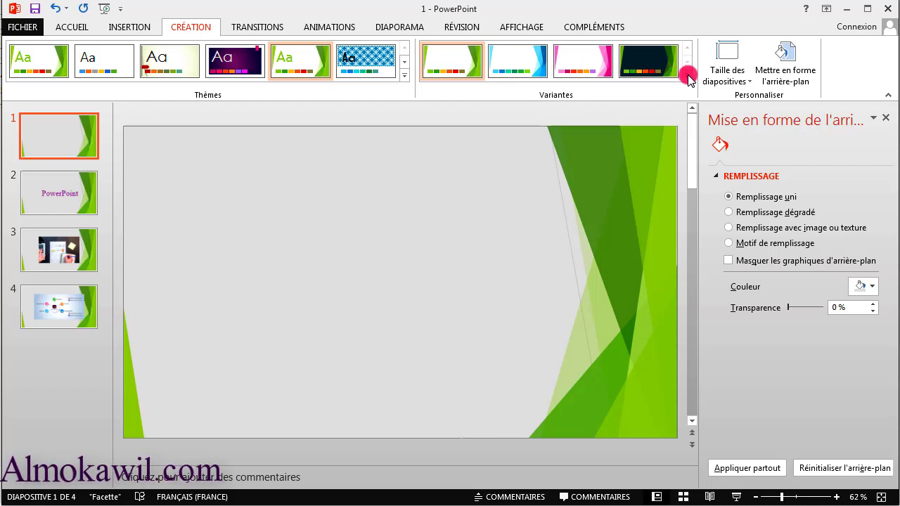
- Recolour Facette with the Rouge orange colour scheme and bring up background formatting options
{"action": "left_click", "coordinate": [687, 74]}
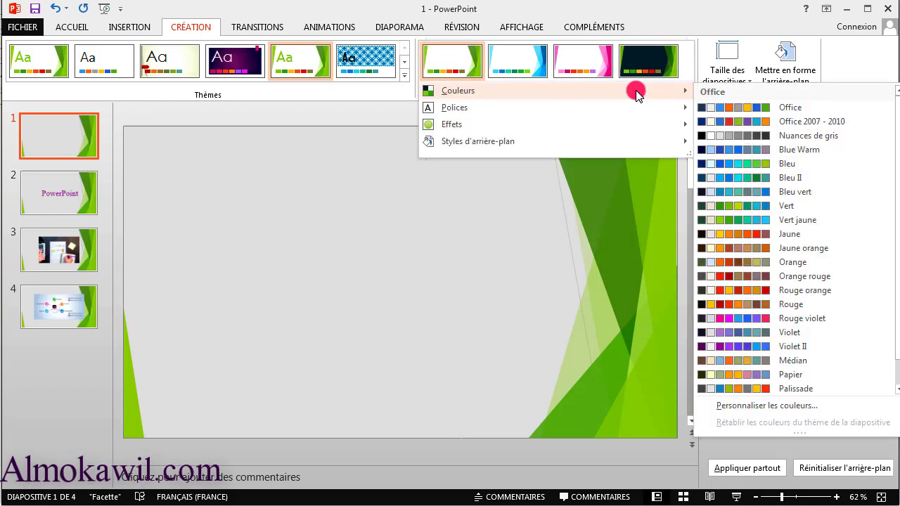
{"action": "mouse_move", "coordinate": [458, 91]}
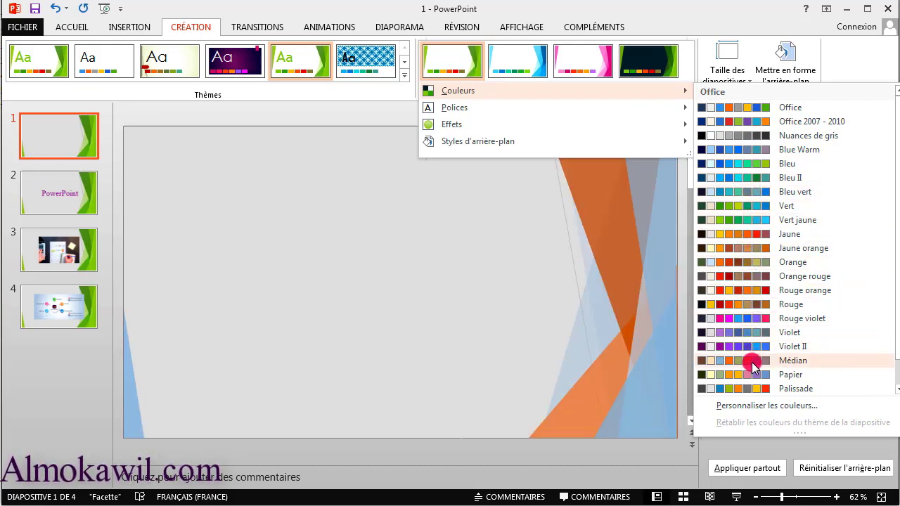
{"action": "left_click", "coordinate": [740, 291]}
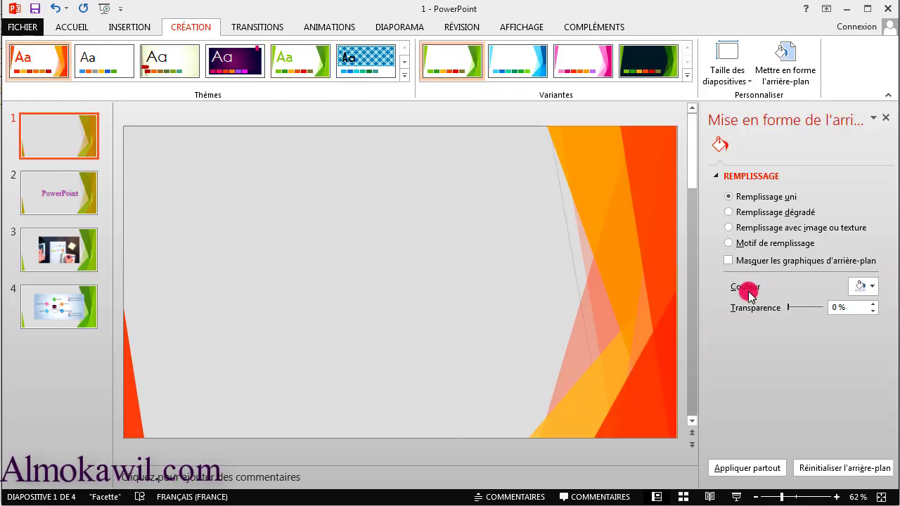
{"action": "left_click", "coordinate": [686, 75]}
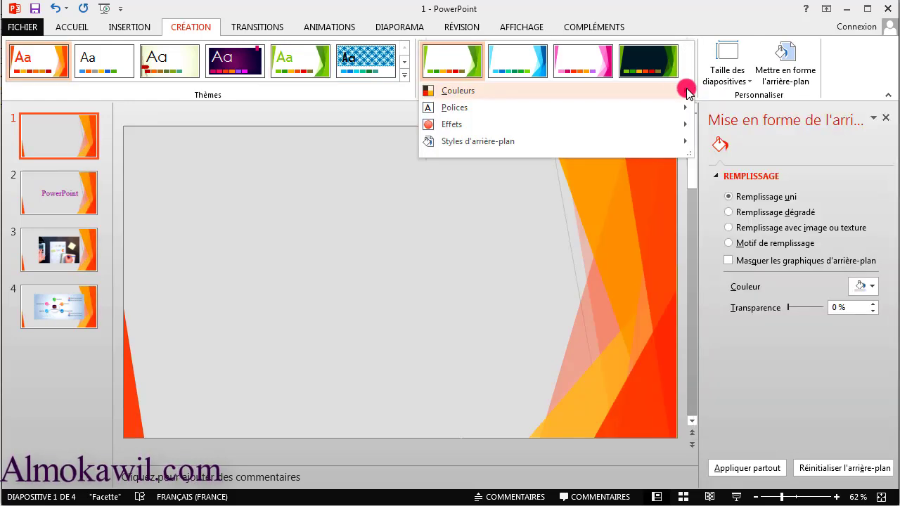
{"action": "mouse_move", "coordinate": [477, 141]}
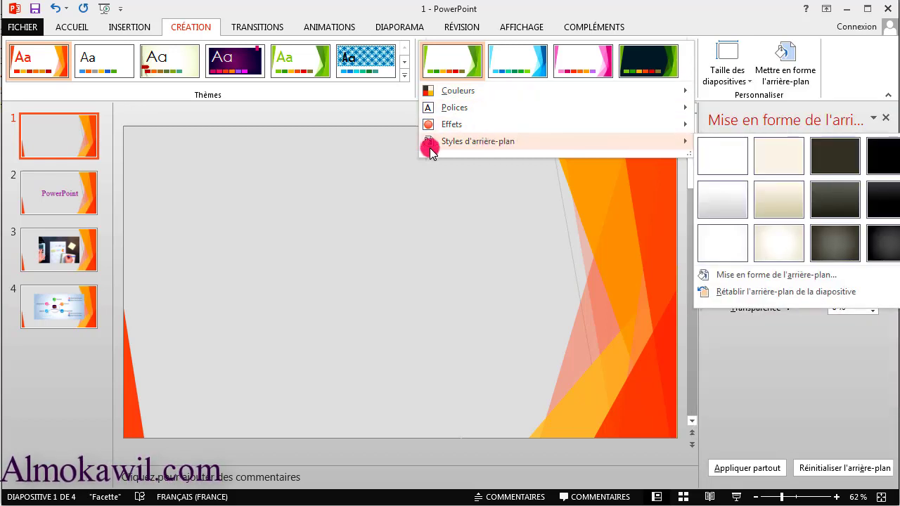
{"action": "left_click", "coordinate": [458, 148]}
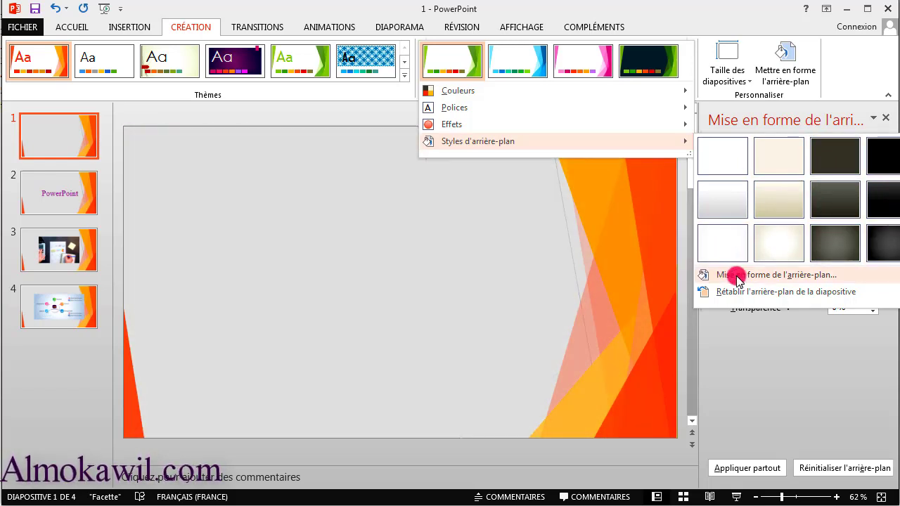
{"action": "left_click", "coordinate": [789, 276]}
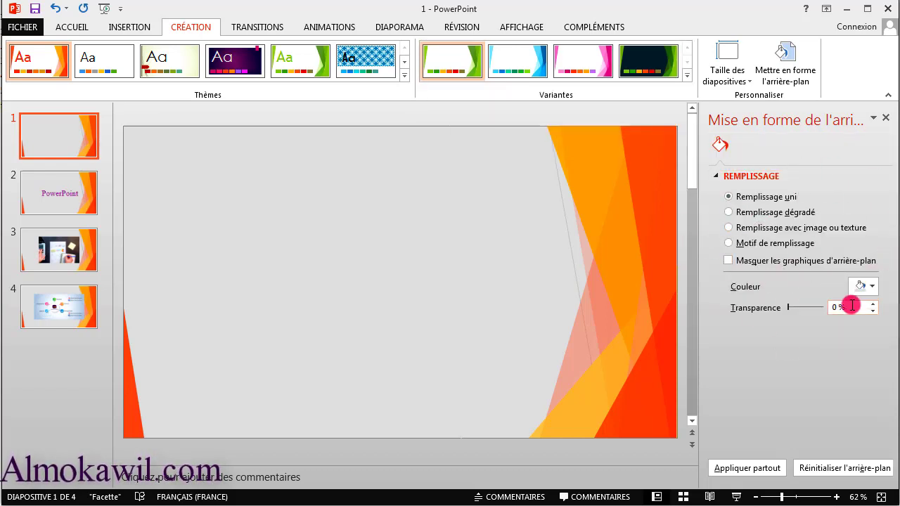
- Try transparency, reset the background to plain light grey, and apply the Direction Ion theme
{"action": "left_click", "coordinate": [875, 288]}
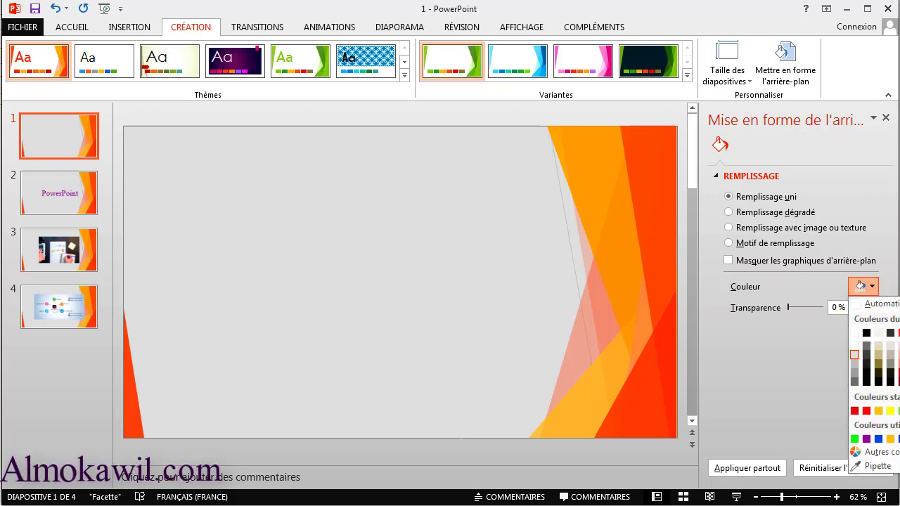
{"action": "key", "text": "Escape"}
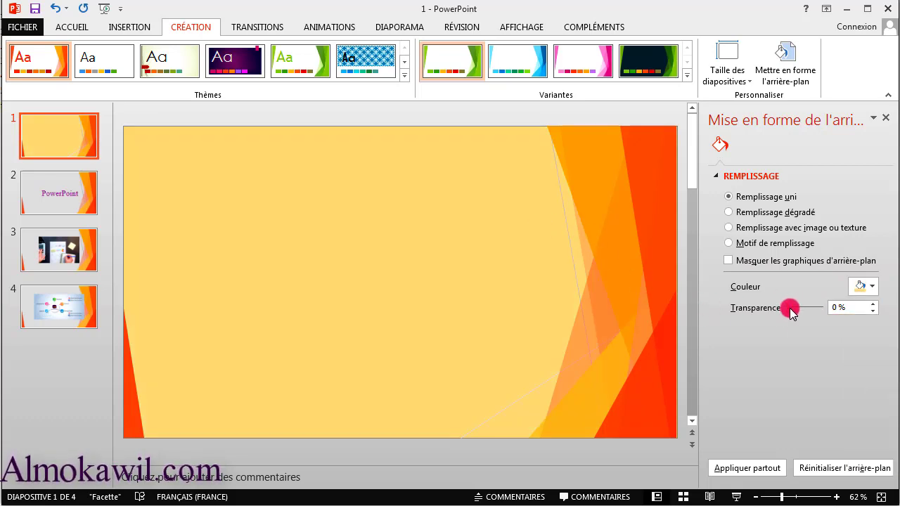
{"action": "left_click_drag", "start_coordinate": [792, 310], "coordinate": [786, 309]}
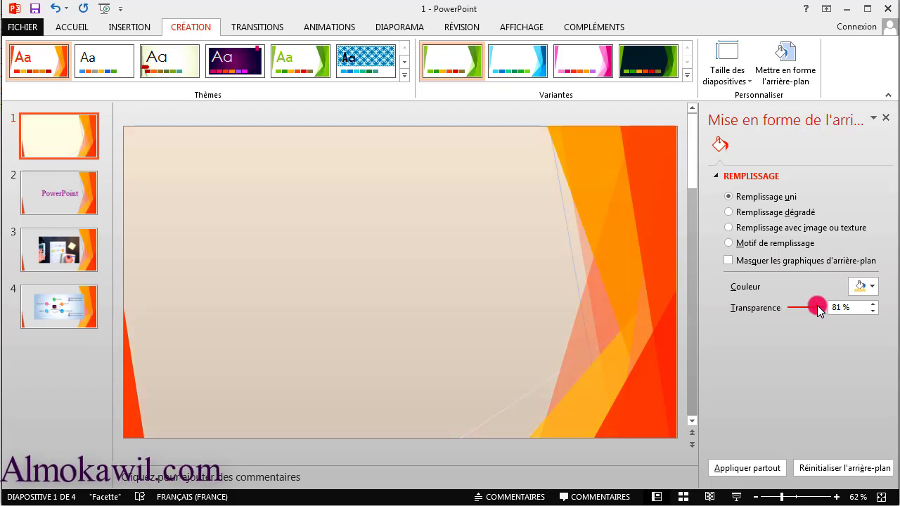
{"action": "left_click", "coordinate": [870, 286]}
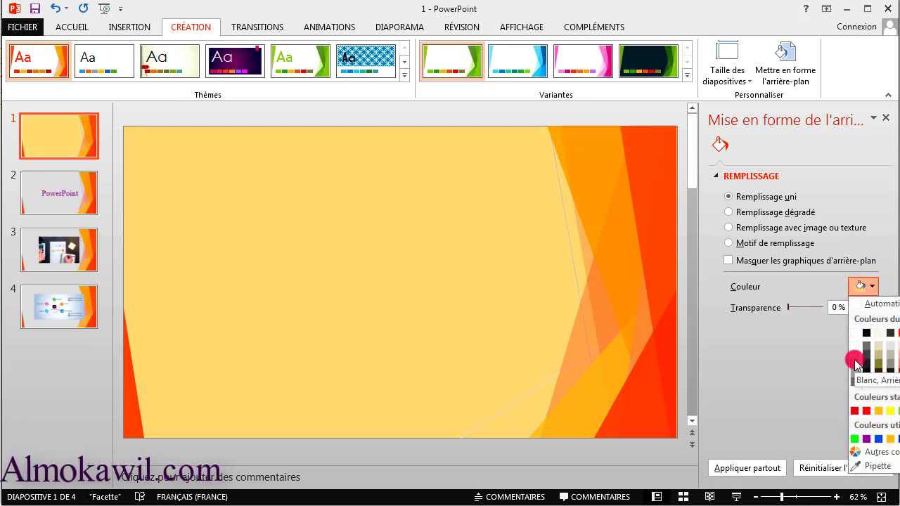
{"action": "left_click", "coordinate": [856, 363]}
{"action": "left_click", "coordinate": [201, 33]}
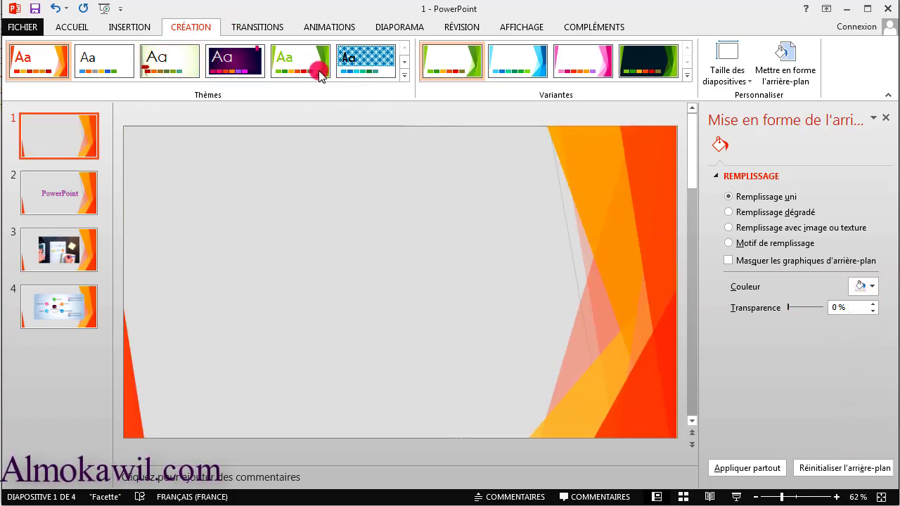
{"action": "left_click", "coordinate": [253, 63]}
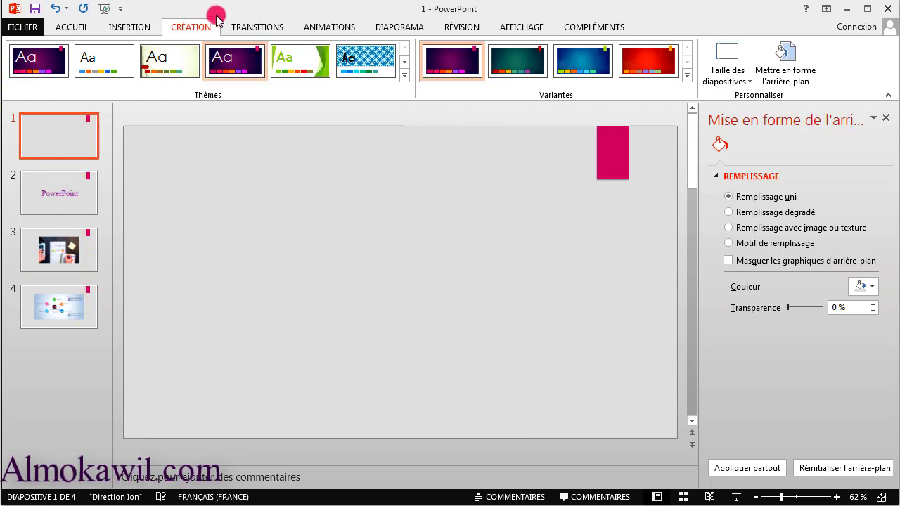
- Reapply the green Facette theme to all slides and show the transition settings
{"action": "left_click", "coordinate": [297, 61]}
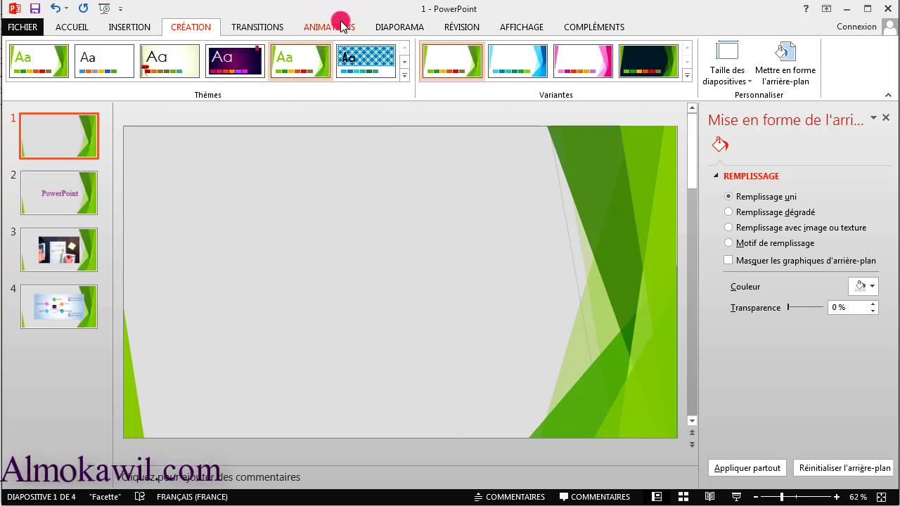
{"action": "left_click", "coordinate": [274, 33]}
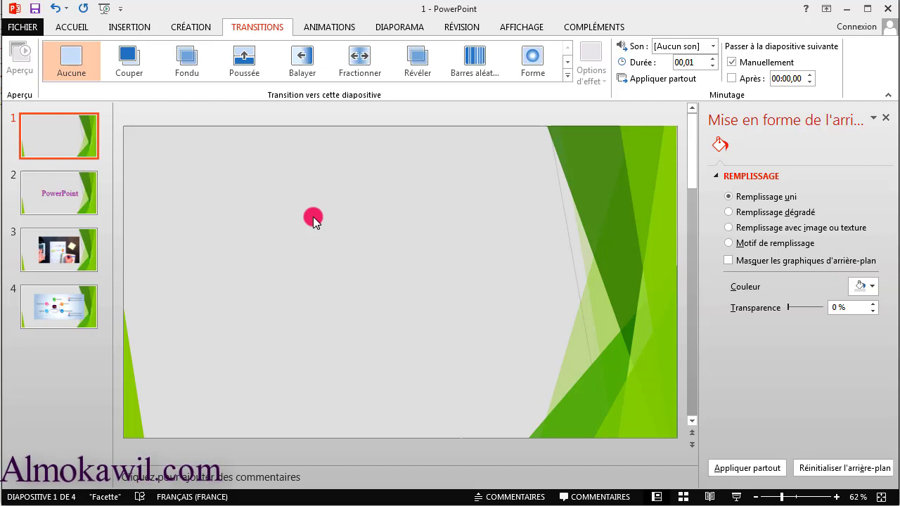
- Review slides 1–3, checking the purple PowerPoint title box and the desk photo
{"action": "left_click", "coordinate": [67, 147]}
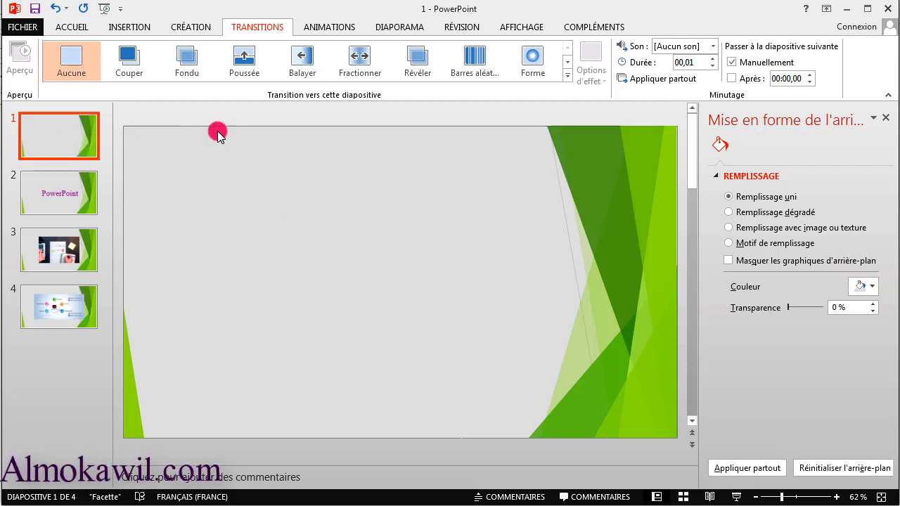
{"action": "left_click", "coordinate": [51, 202]}
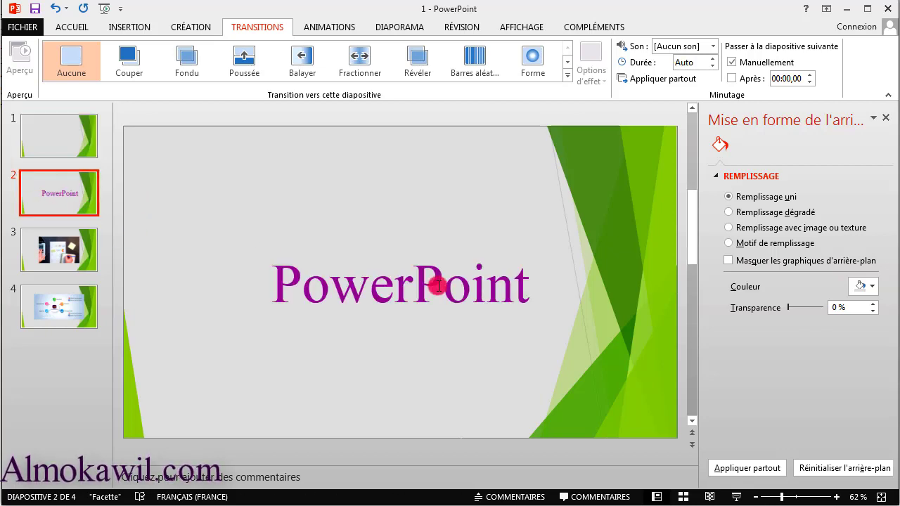
{"action": "left_click", "coordinate": [329, 258]}
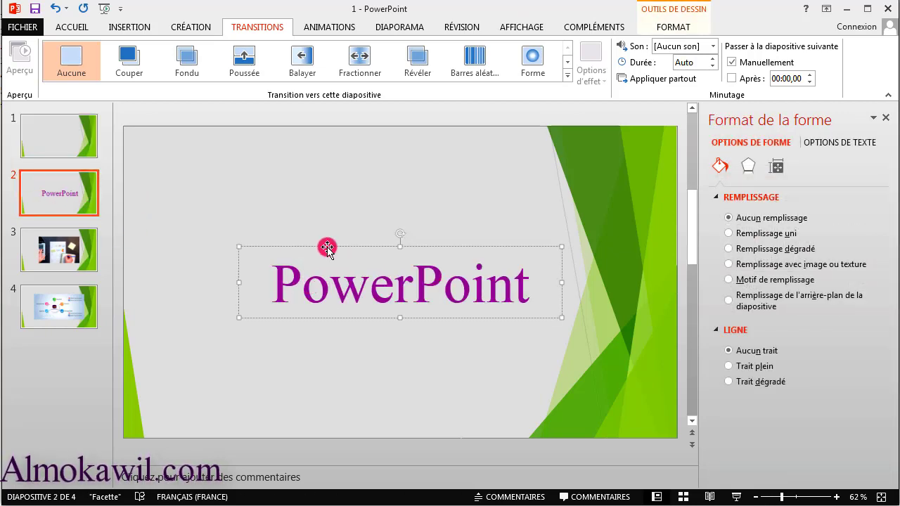
{"action": "left_click", "coordinate": [63, 255]}
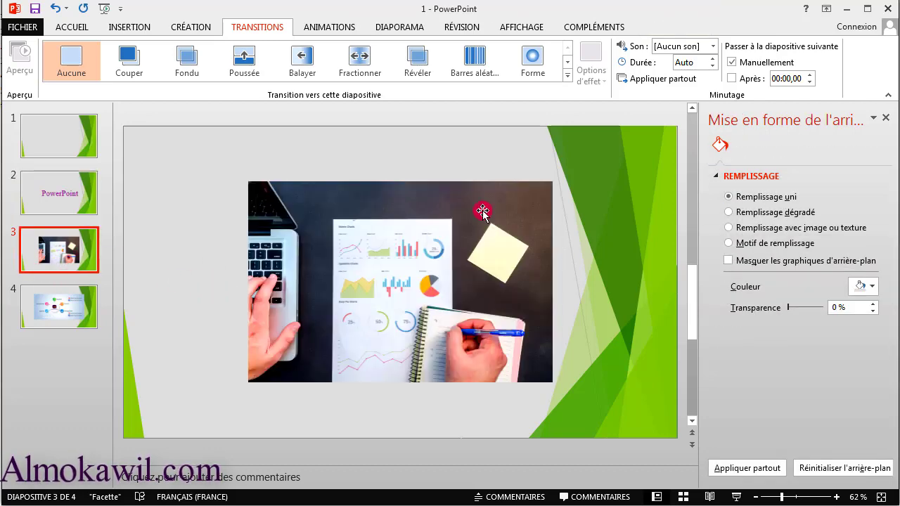
{"action": "left_click", "coordinate": [333, 249]}
{"action": "left_click", "coordinate": [56, 309]}
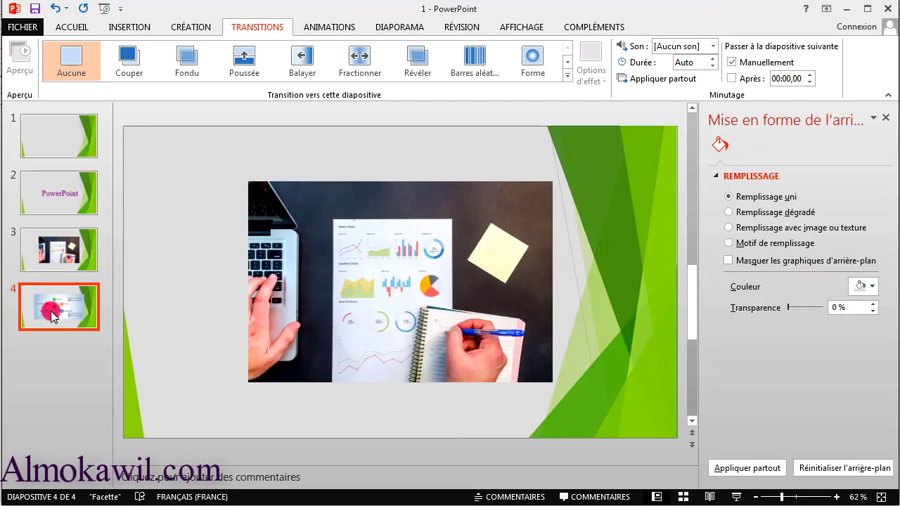
- Nudge slide 4's mind-map picture slightly left and up, then return to slide 1
{"action": "left_click", "coordinate": [404, 267]}
{"action": "left_click", "coordinate": [495, 154]}
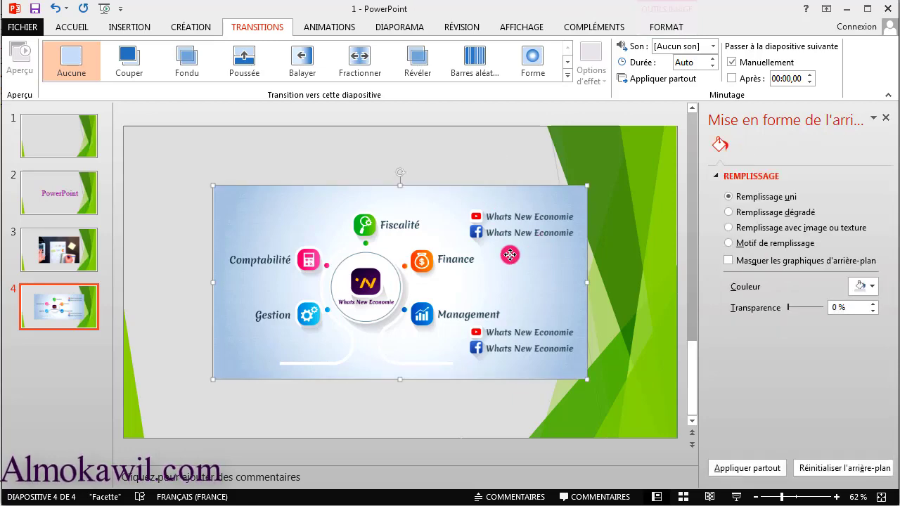
{"action": "left_click_drag", "start_coordinate": [537, 257], "coordinate": [481, 243]}
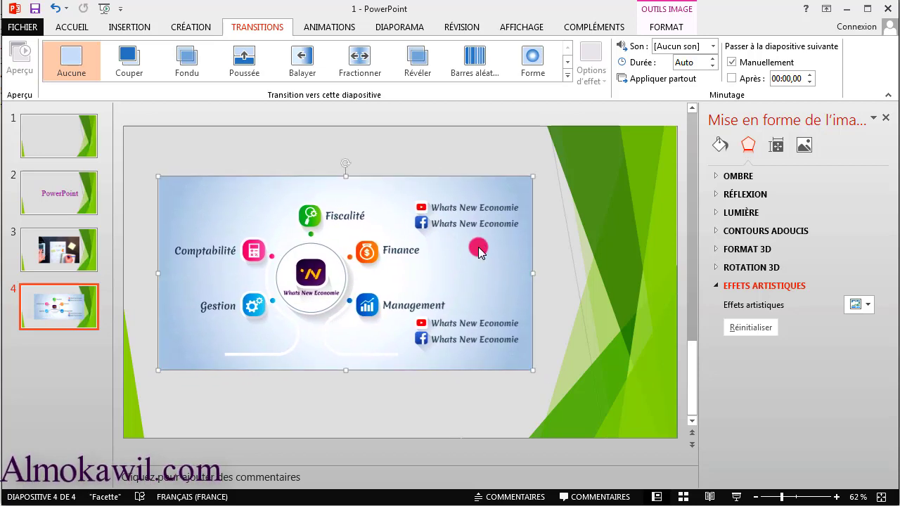
{"action": "left_click", "coordinate": [551, 241]}
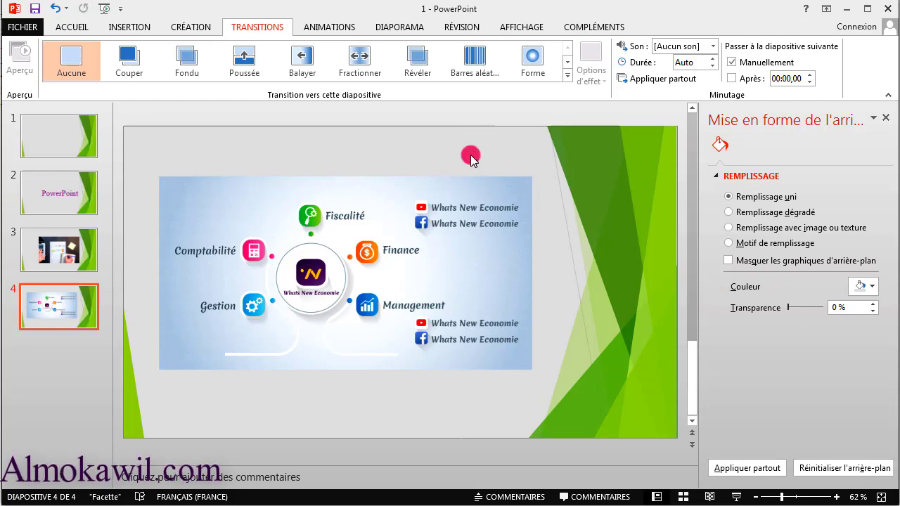
{"action": "left_click", "coordinate": [478, 236]}
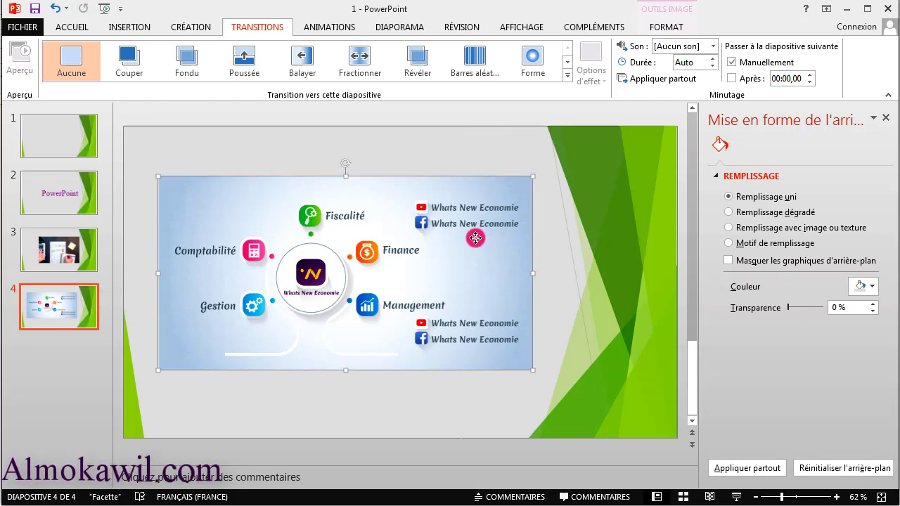
{"action": "left_click", "coordinate": [559, 244]}
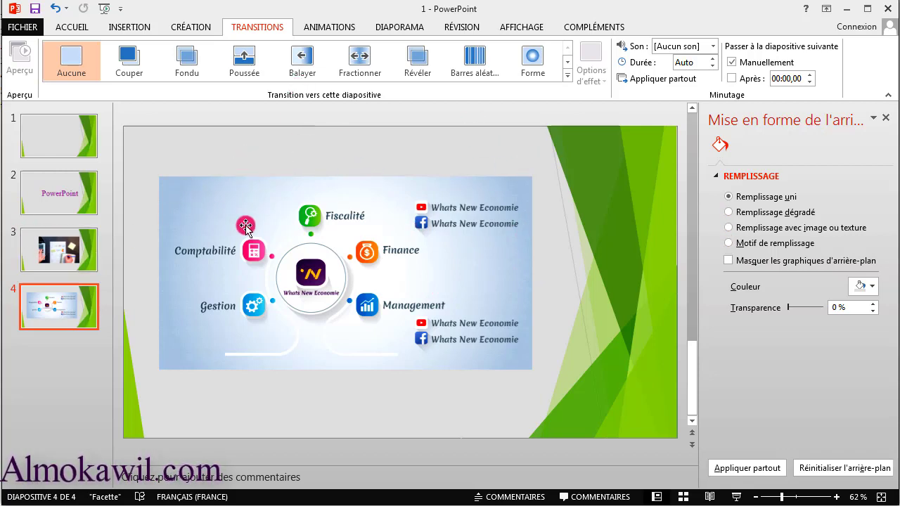
{"action": "left_click", "coordinate": [67, 137]}
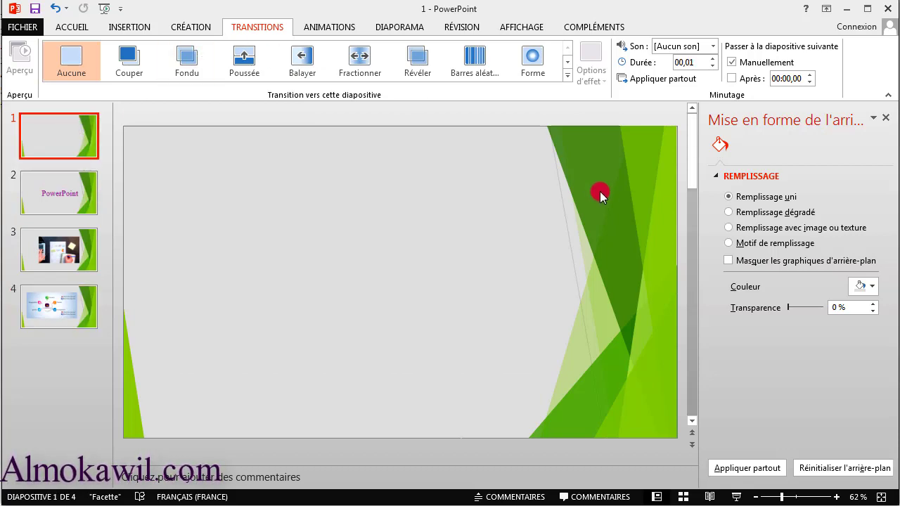
- Switch the deck to the plain Office theme and look over slides 1–3
{"action": "left_click", "coordinate": [197, 27]}
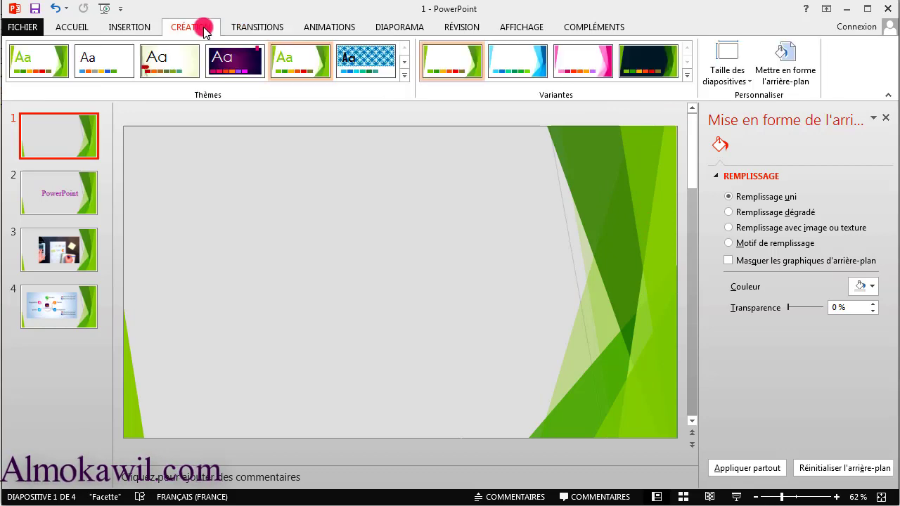
{"action": "left_click", "coordinate": [98, 58]}
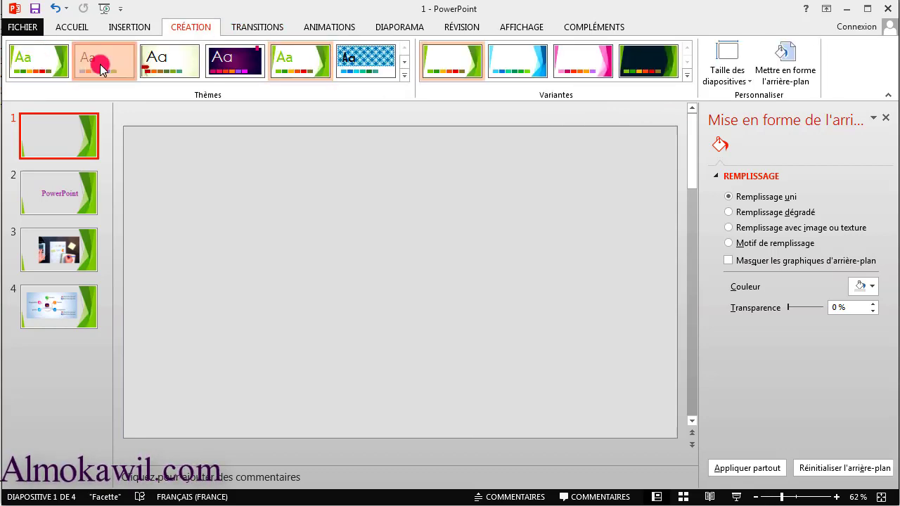
{"action": "left_click", "coordinate": [56, 206]}
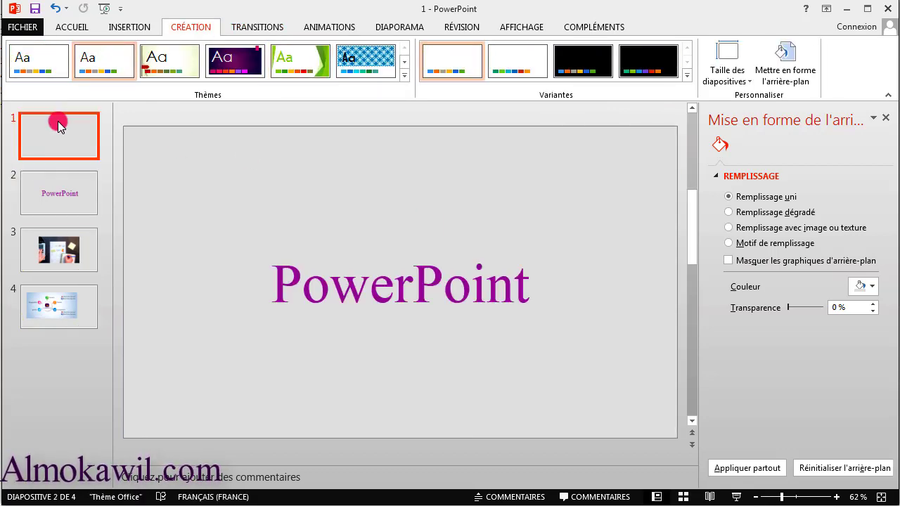
{"action": "left_click", "coordinate": [62, 254]}
{"action": "left_click", "coordinate": [61, 146]}
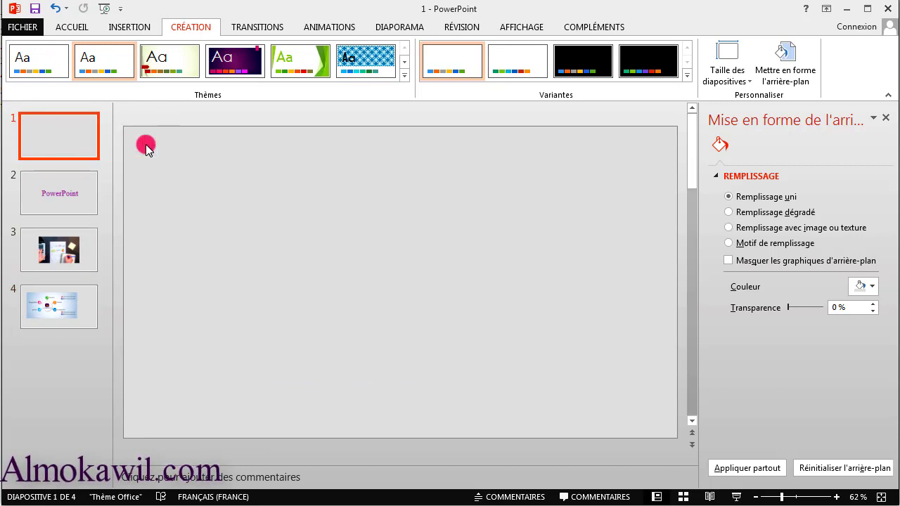
- Fill slide 1's background with solid standard red, then move to slide 2
{"action": "left_click", "coordinate": [871, 286]}
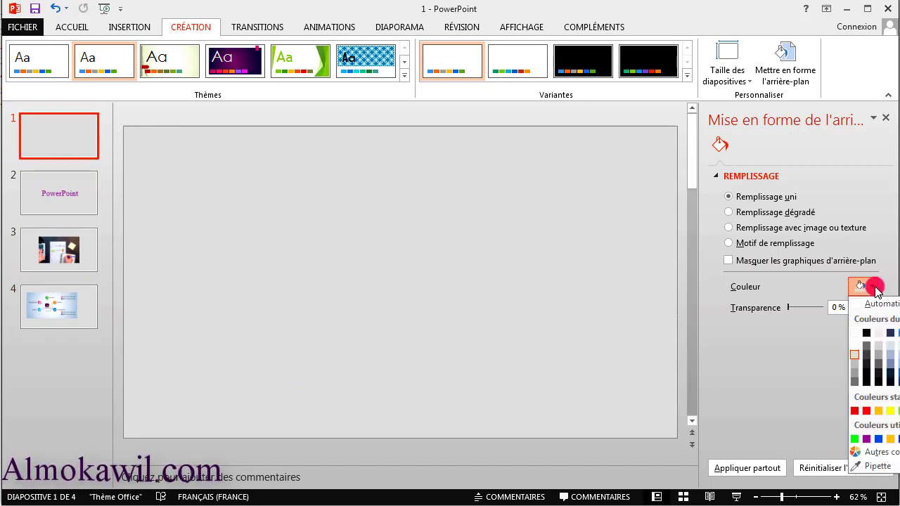
{"action": "left_click", "coordinate": [867, 412]}
{"action": "left_click", "coordinate": [75, 194]}
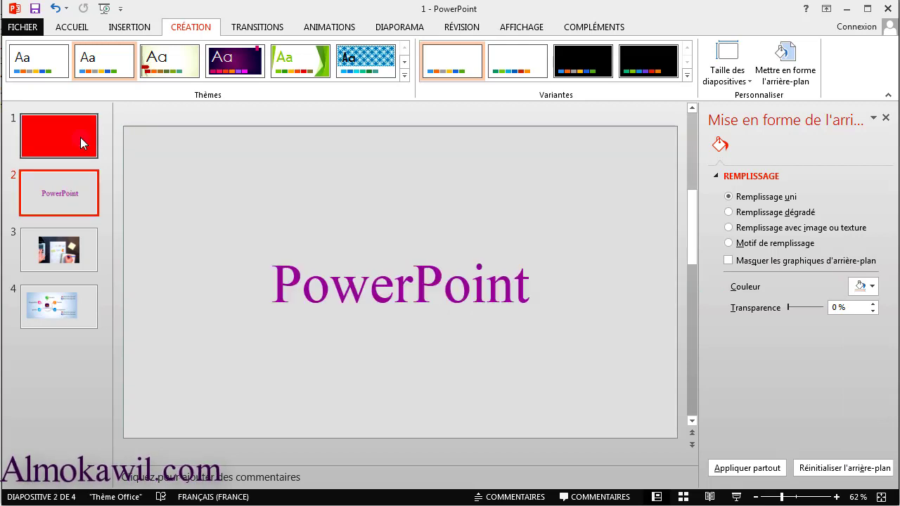
{"action": "left_click", "coordinate": [80, 137]}
{"action": "left_click", "coordinate": [69, 194]}
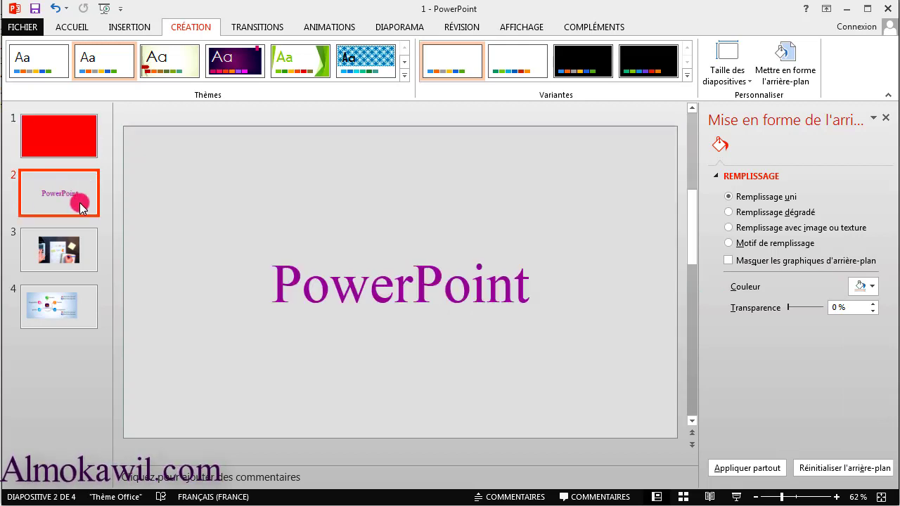
{"action": "left_click", "coordinate": [264, 30]}
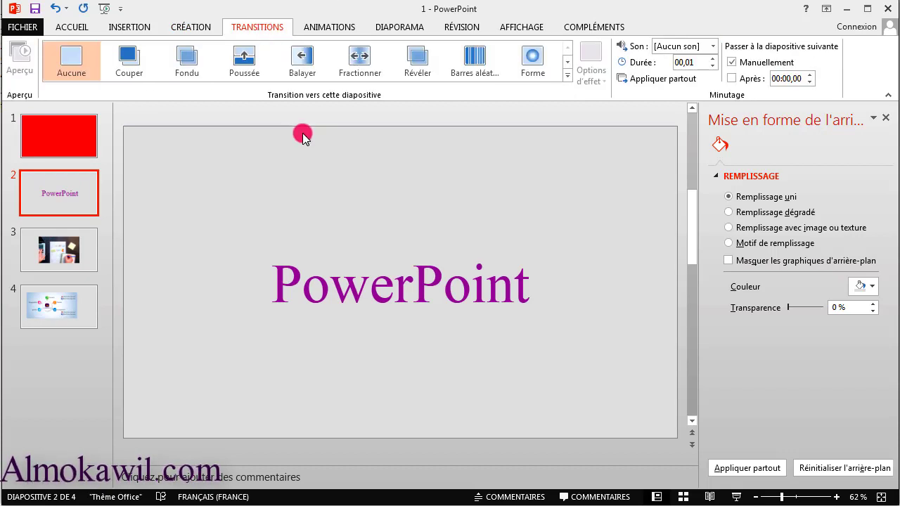
- Apply Poussée to slide 2, Barres aléatoires to slide 3, Rideaux to slide 4, then return to slide 1
{"action": "left_click", "coordinate": [251, 62]}
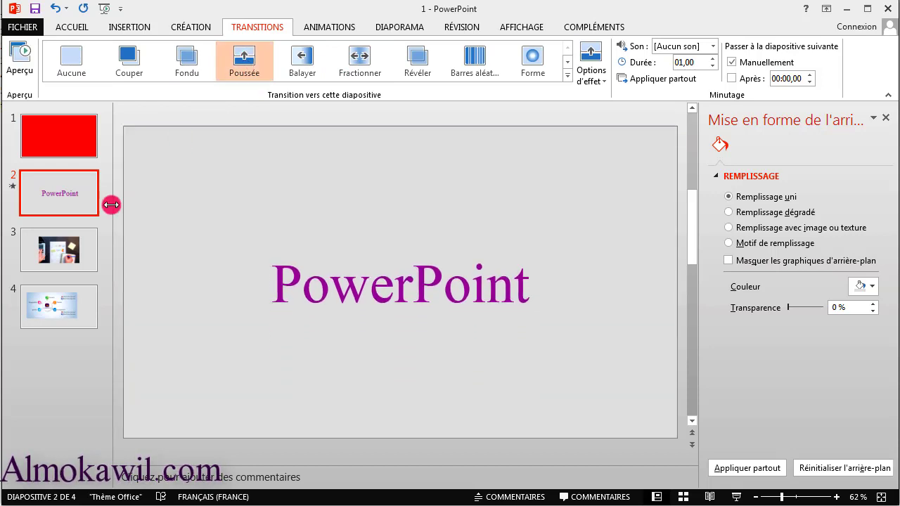
{"action": "left_click", "coordinate": [59, 247]}
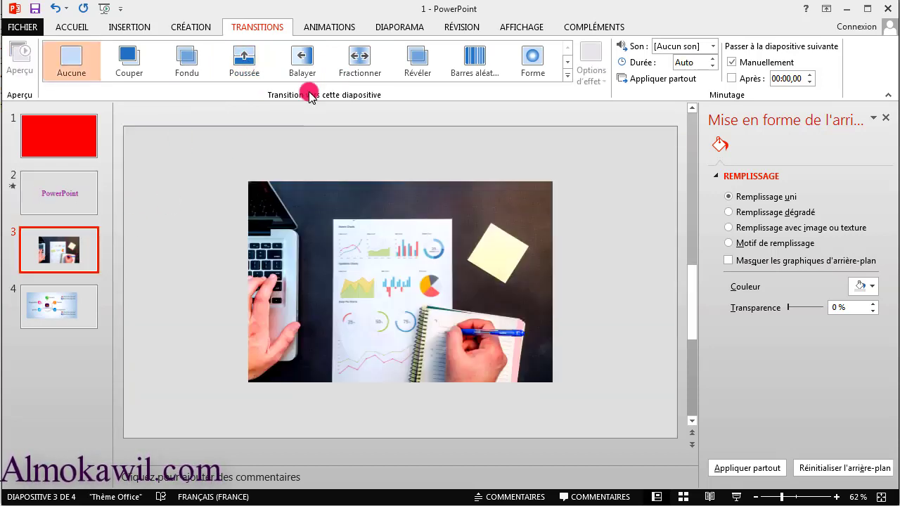
{"action": "left_click", "coordinate": [473, 62]}
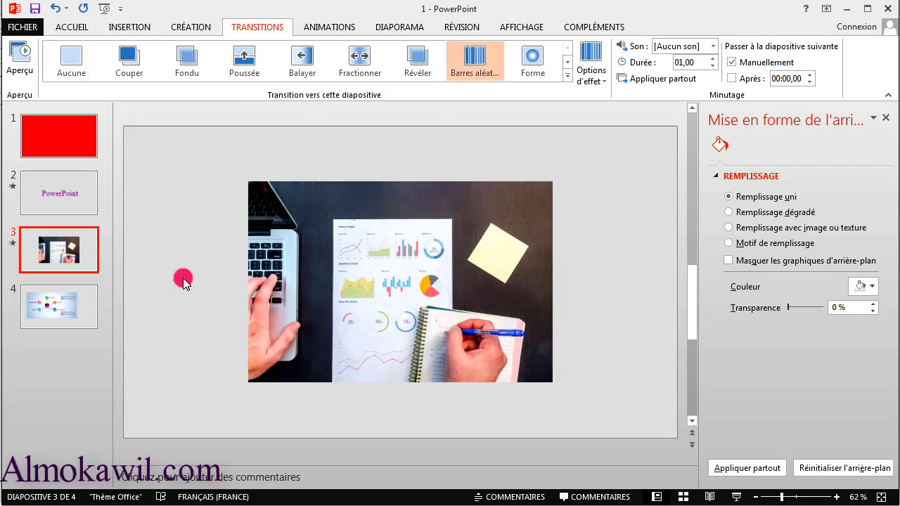
{"action": "left_click", "coordinate": [64, 299]}
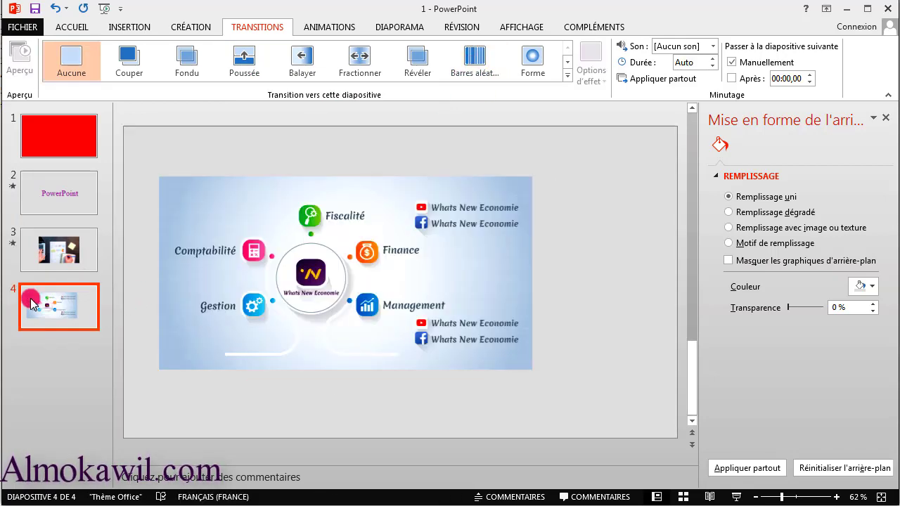
{"action": "left_click", "coordinate": [566, 74]}
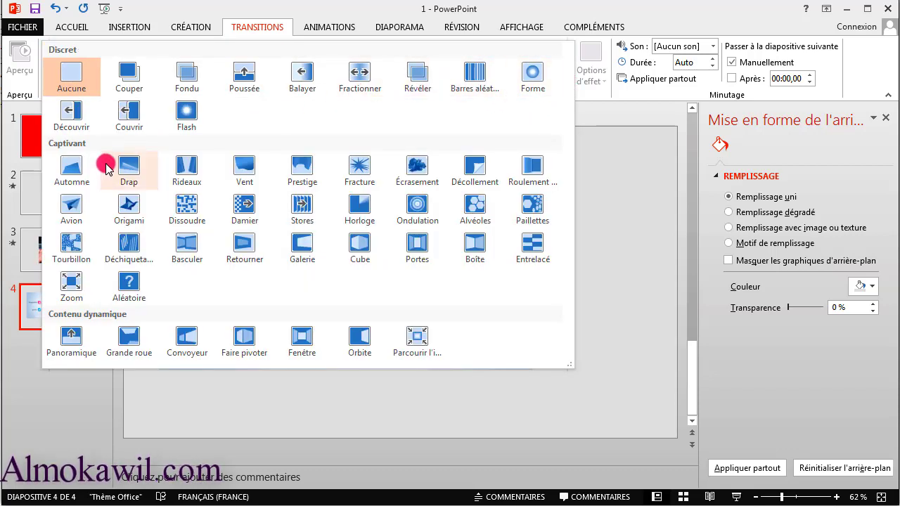
{"action": "left_click", "coordinate": [186, 169]}
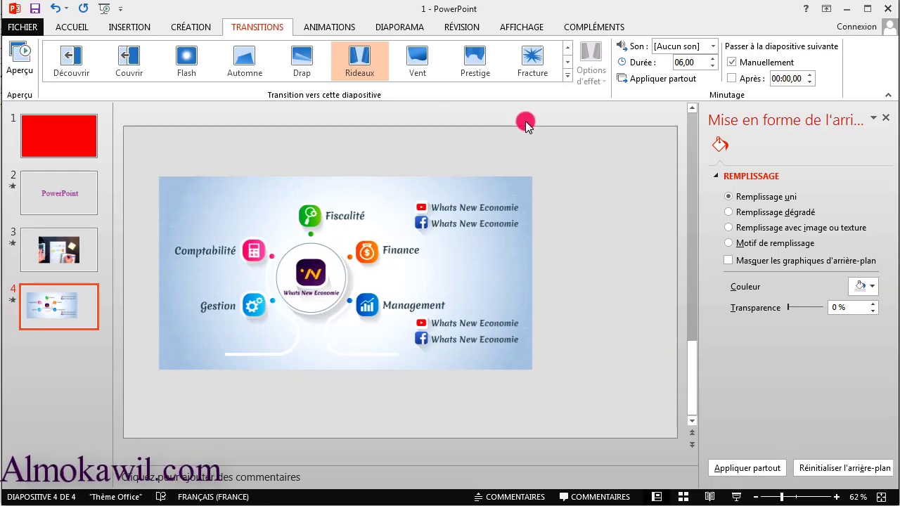
{"action": "left_click", "coordinate": [70, 138]}
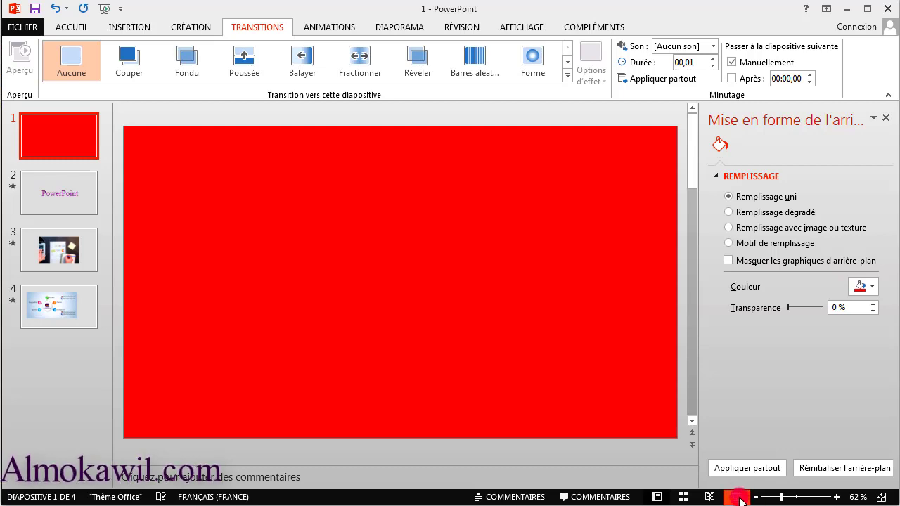
- Play the deck in Mode Lecture reading view from the AFFICHAGE tab
{"action": "left_click", "coordinate": [525, 26]}
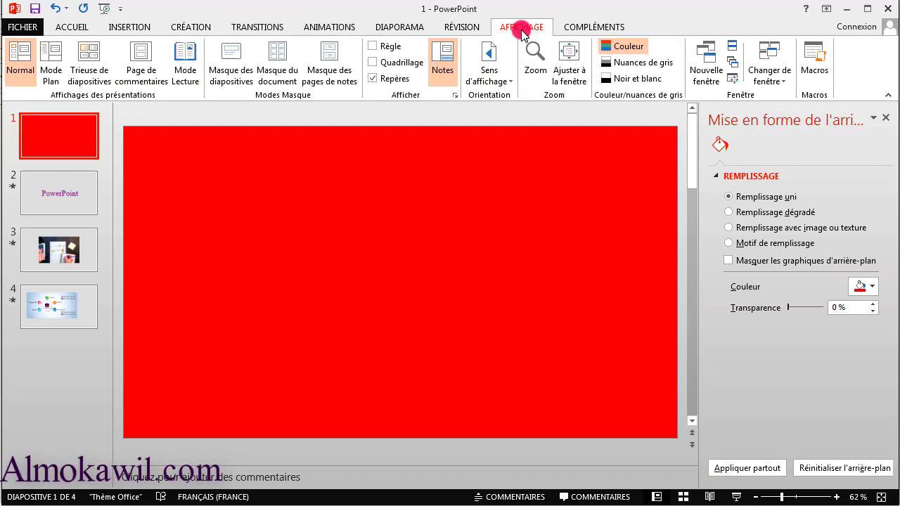
{"action": "left_click", "coordinate": [188, 79]}
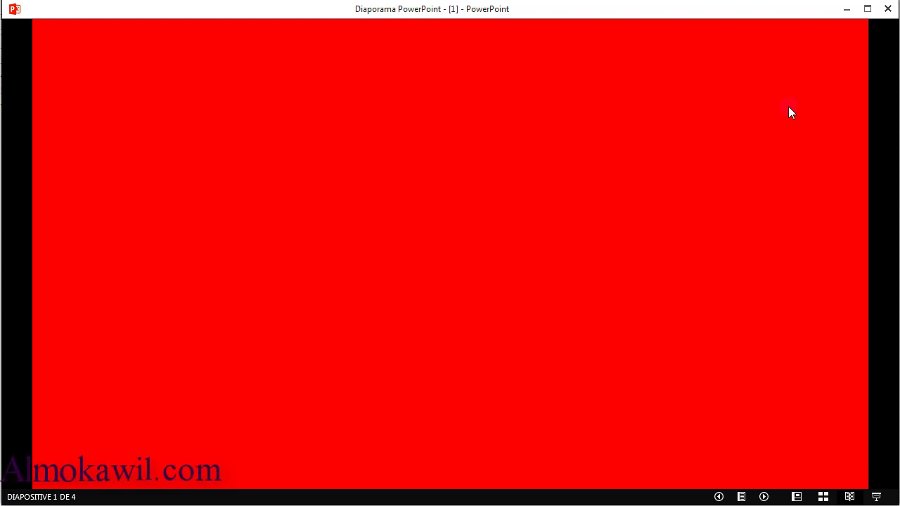
- Advance through all four slides' transitions in reading view, then Esc back to Normal view
{"action": "left_click", "coordinate": [788, 106]}
{"action": "left_click", "coordinate": [788, 106]}
{"action": "left_click", "coordinate": [788, 106]}
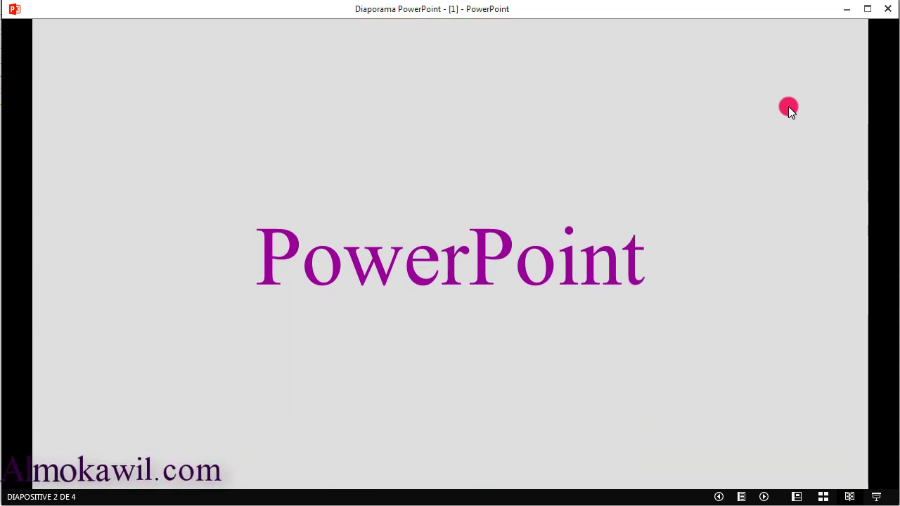
{"action": "left_click", "coordinate": [788, 106]}
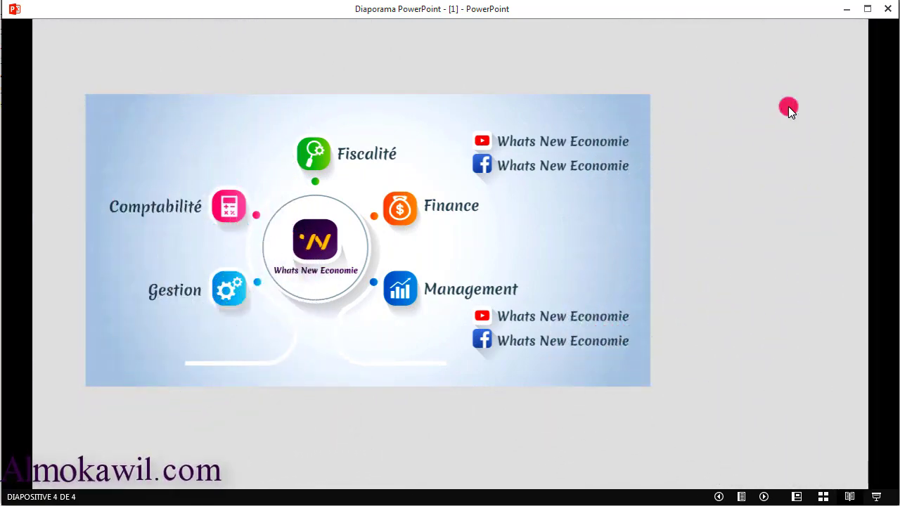
{"action": "key", "text": "Escape"}
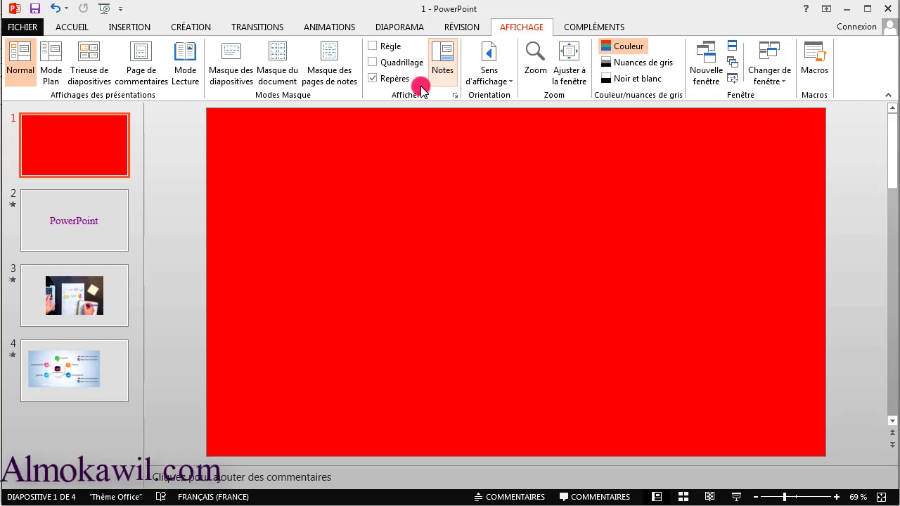
- Review the transitions on slides 3 and 4 in the full gallery without changing them
{"action": "left_click", "coordinate": [259, 26]}
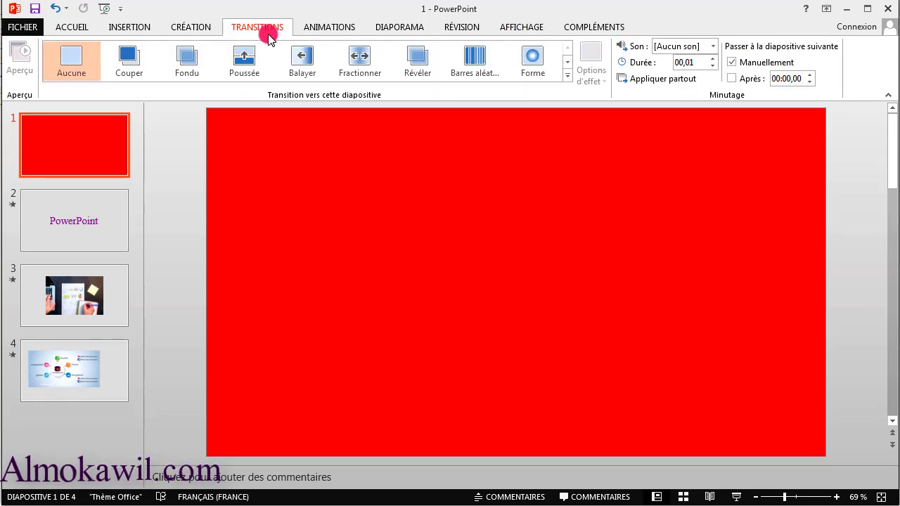
{"action": "left_click", "coordinate": [567, 76]}
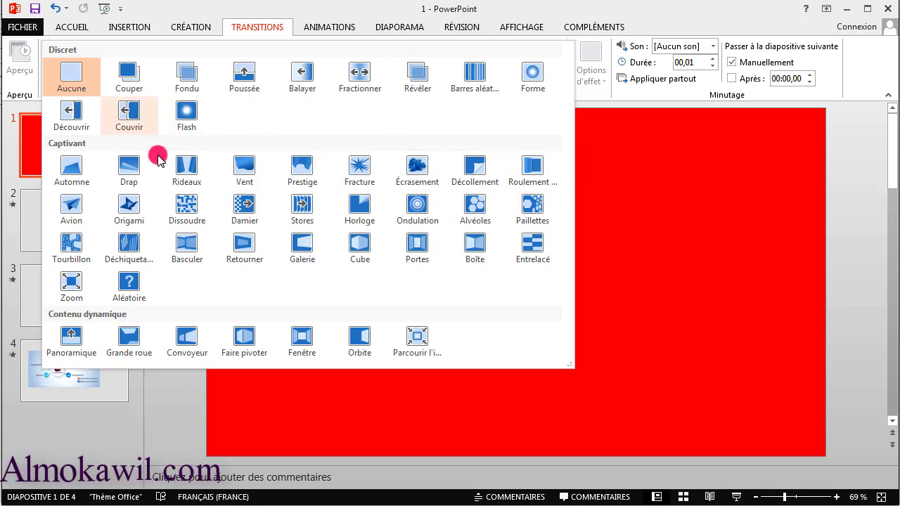
{"action": "left_click", "coordinate": [647, 295]}
{"action": "left_click", "coordinate": [198, 316]}
{"action": "left_click", "coordinate": [80, 344]}
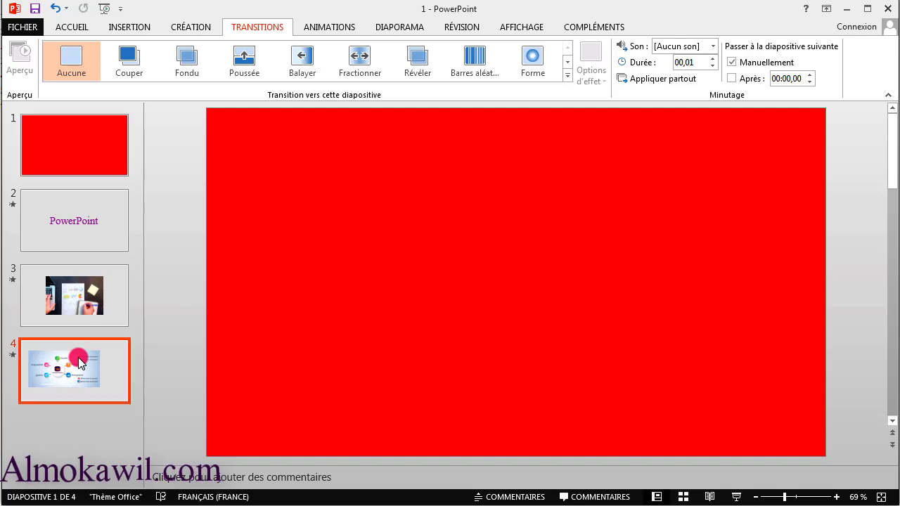
{"action": "left_click", "coordinate": [89, 303]}
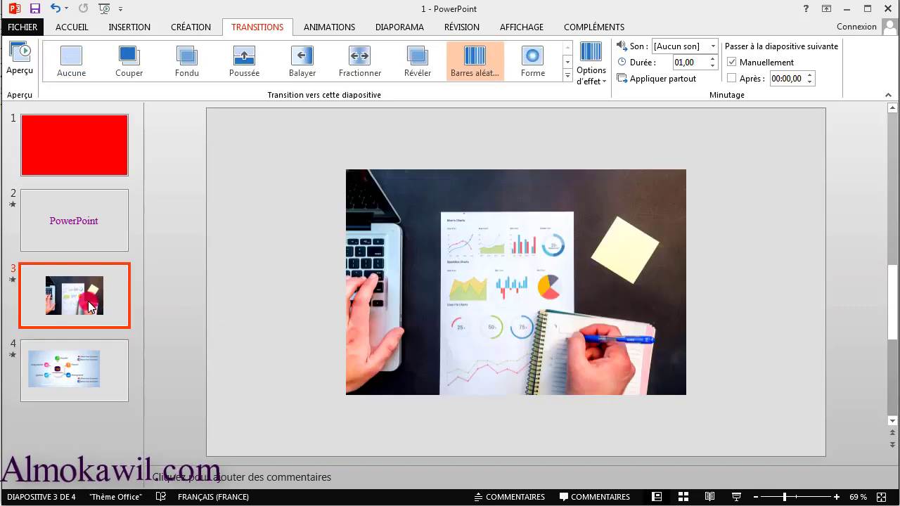
{"action": "left_click", "coordinate": [567, 80]}
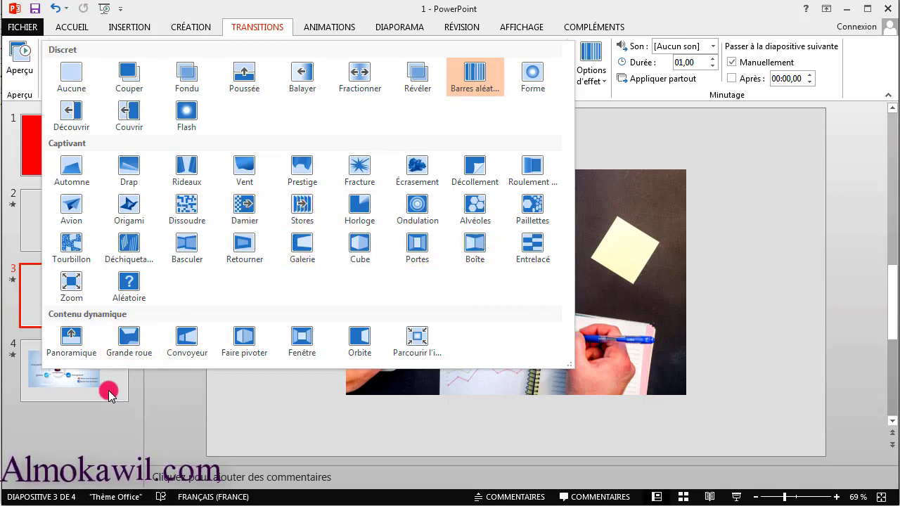
{"action": "left_click", "coordinate": [81, 385]}
{"action": "left_click", "coordinate": [74, 352]}
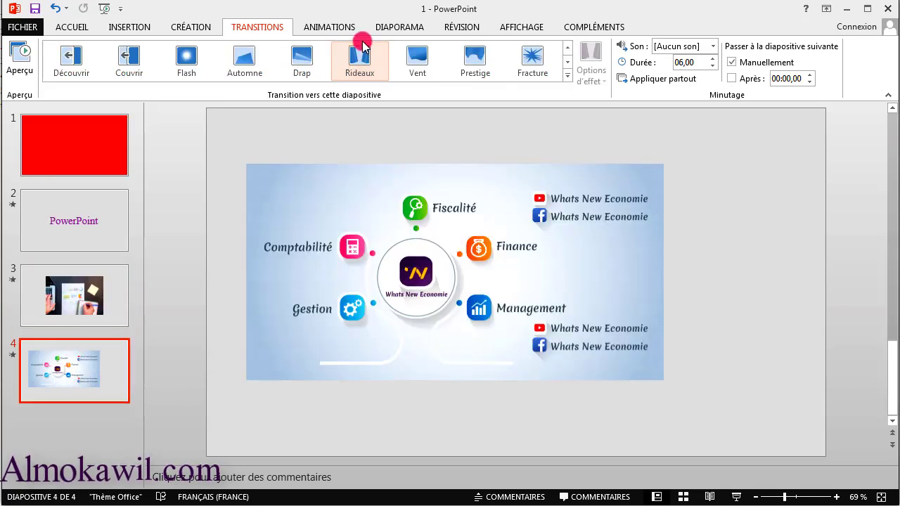
- Replace slide 2's Poussée transition with Zoom at a 00,90 duration
{"action": "left_click", "coordinate": [110, 233]}
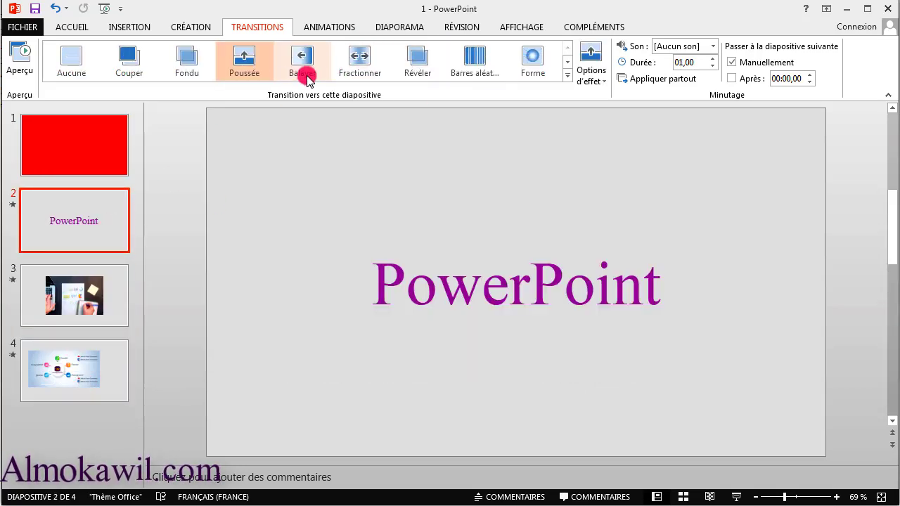
{"action": "left_click", "coordinate": [567, 74]}
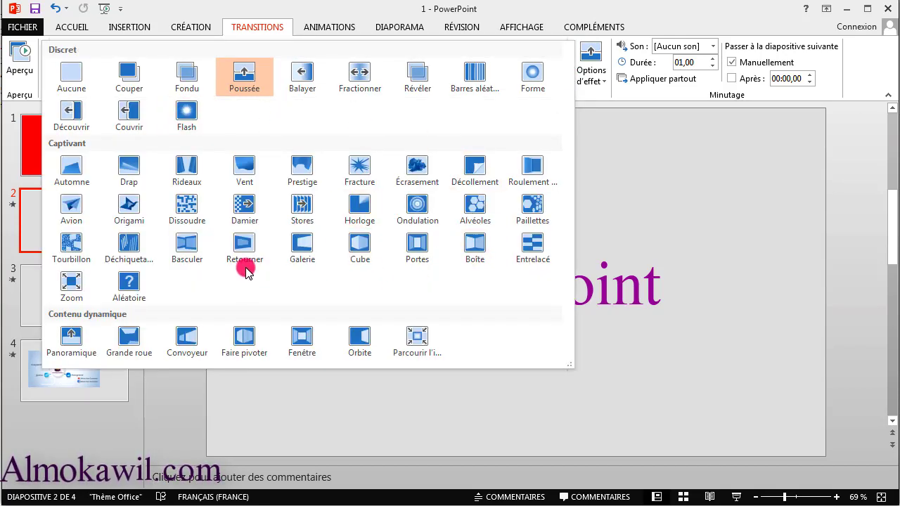
{"action": "left_click", "coordinate": [71, 283]}
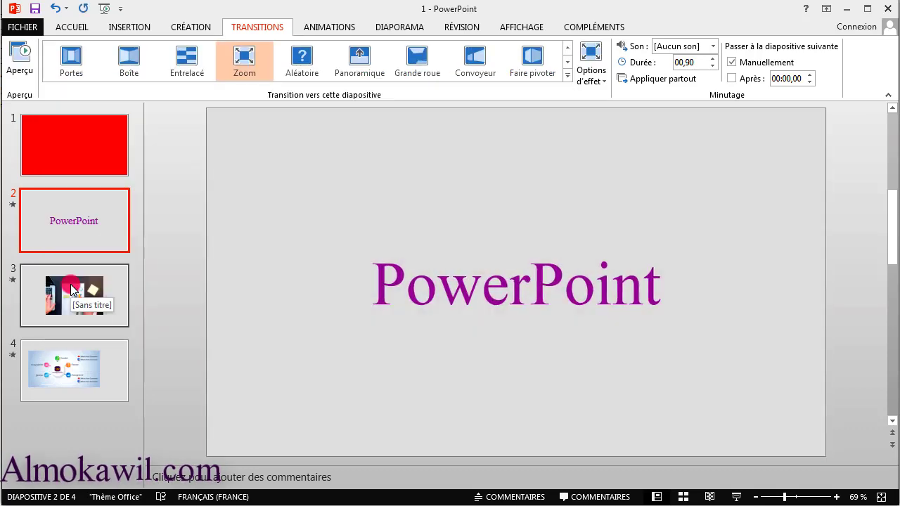
- Play the deck in Reading View through the Zoom transition, then return to Normal view
{"action": "left_click", "coordinate": [513, 26]}
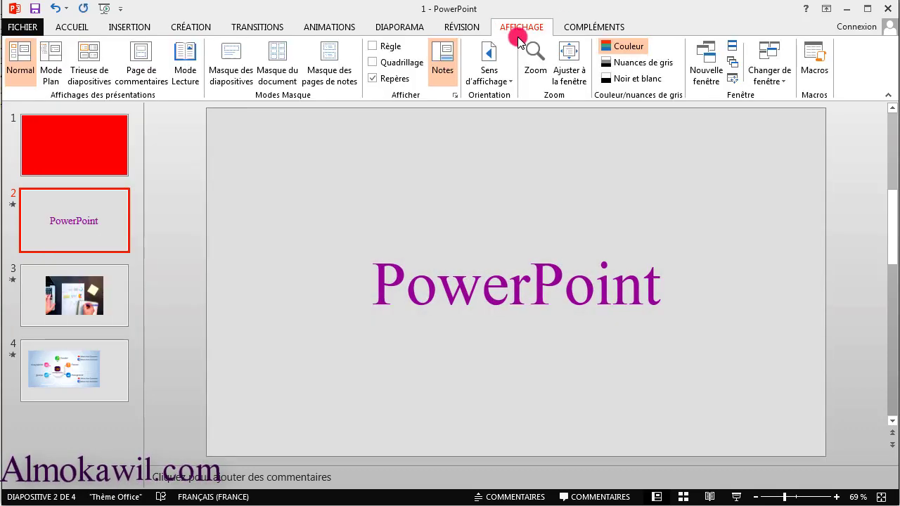
{"action": "left_click", "coordinate": [187, 62]}
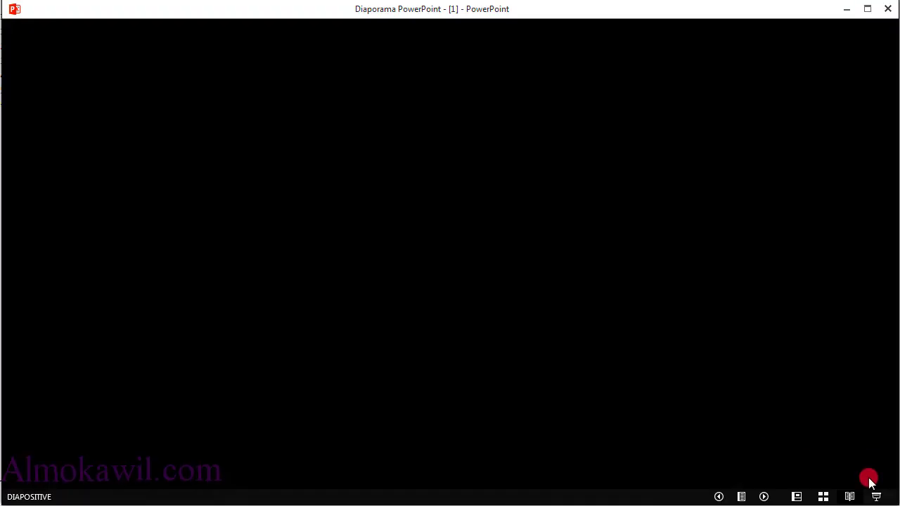
{"action": "left_click", "coordinate": [880, 398]}
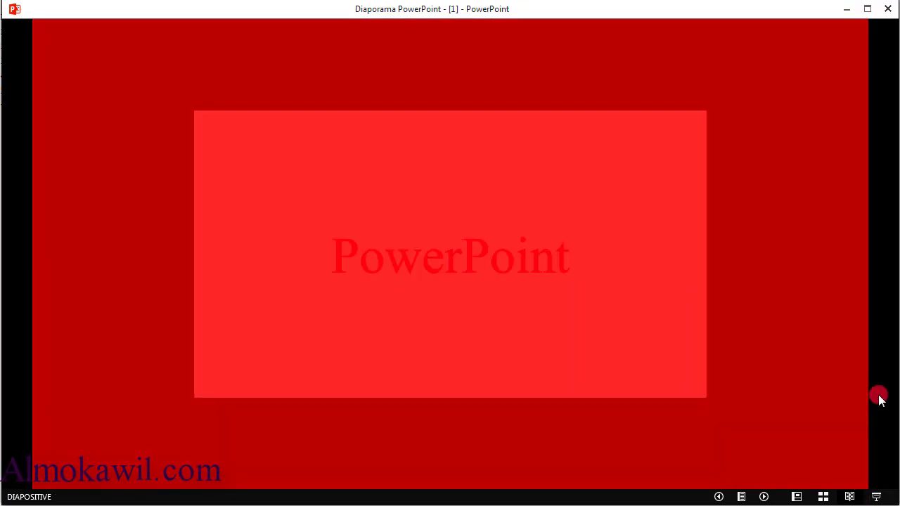
{"action": "left_click", "coordinate": [879, 398]}
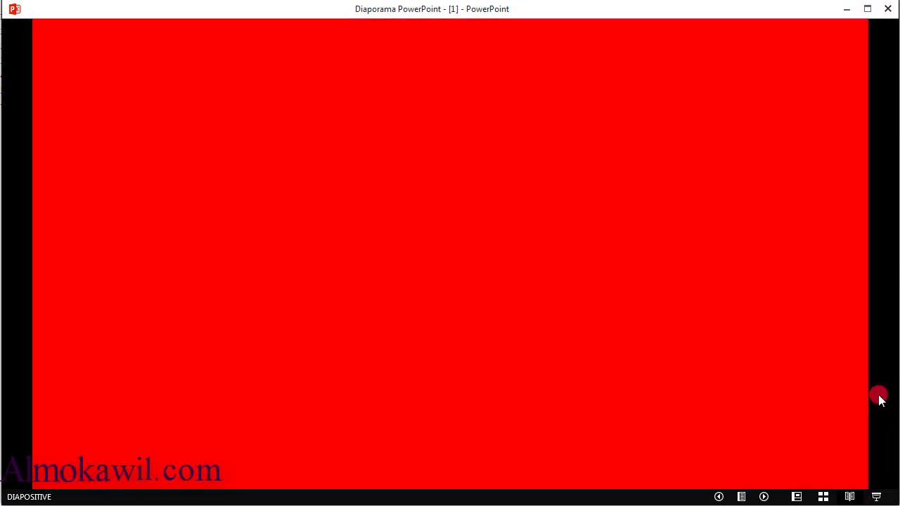
{"action": "left_click", "coordinate": [879, 398]}
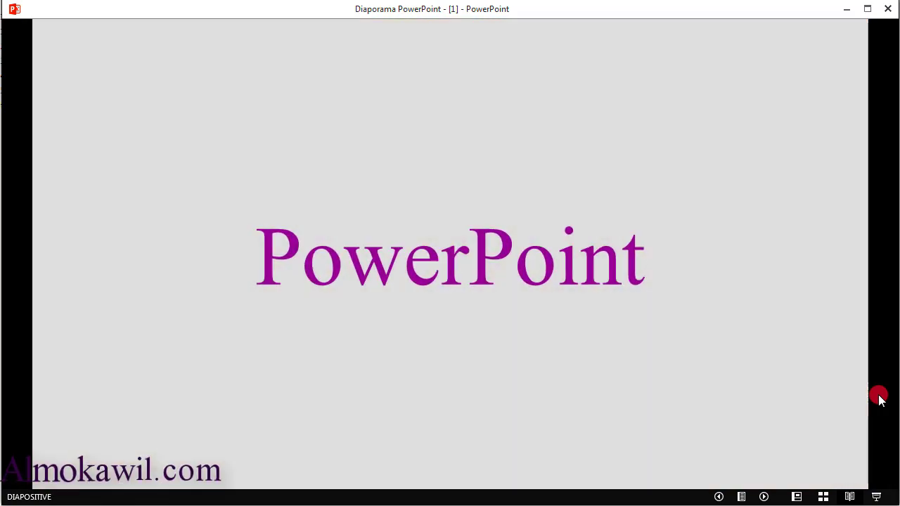
{"action": "key", "text": "Escape"}
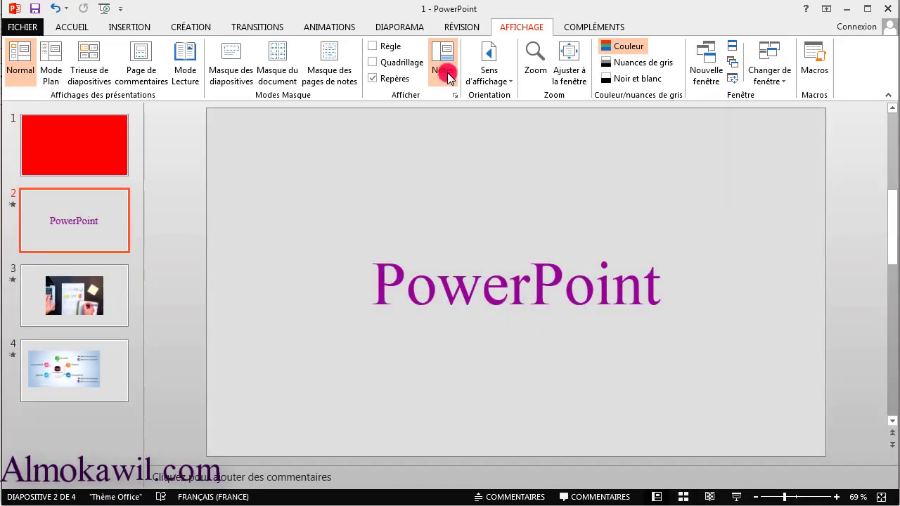
- Apply the Écrasement transition to slide 2, then to the desk-photo slide 3
{"action": "left_click", "coordinate": [257, 27]}
{"action": "left_click", "coordinate": [566, 83]}
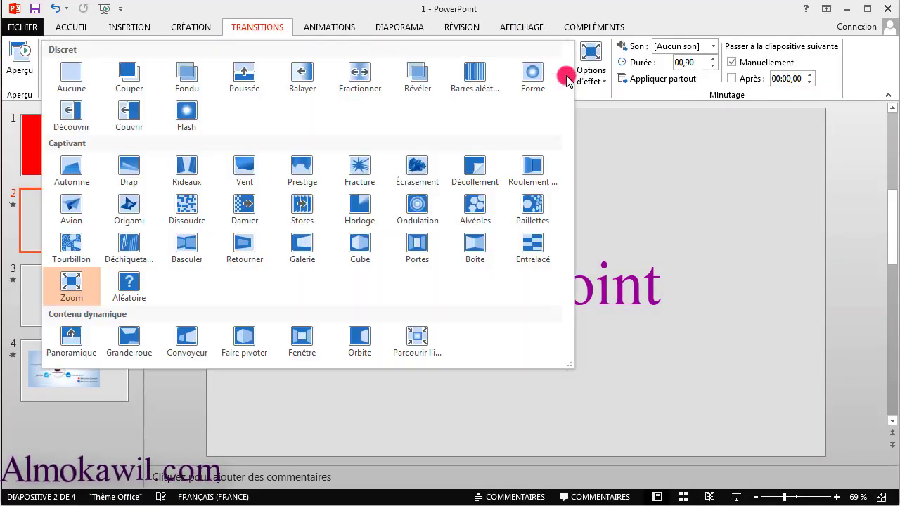
{"action": "left_click", "coordinate": [412, 167]}
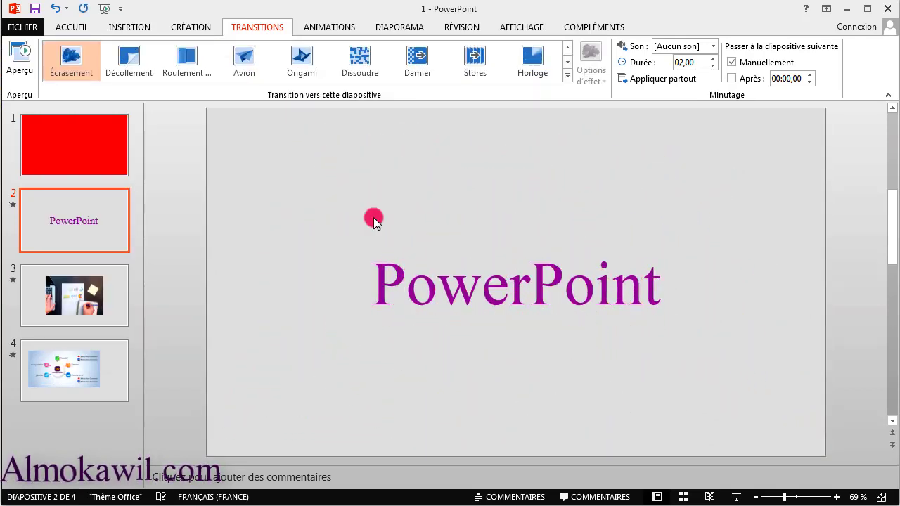
{"action": "left_click", "coordinate": [106, 281]}
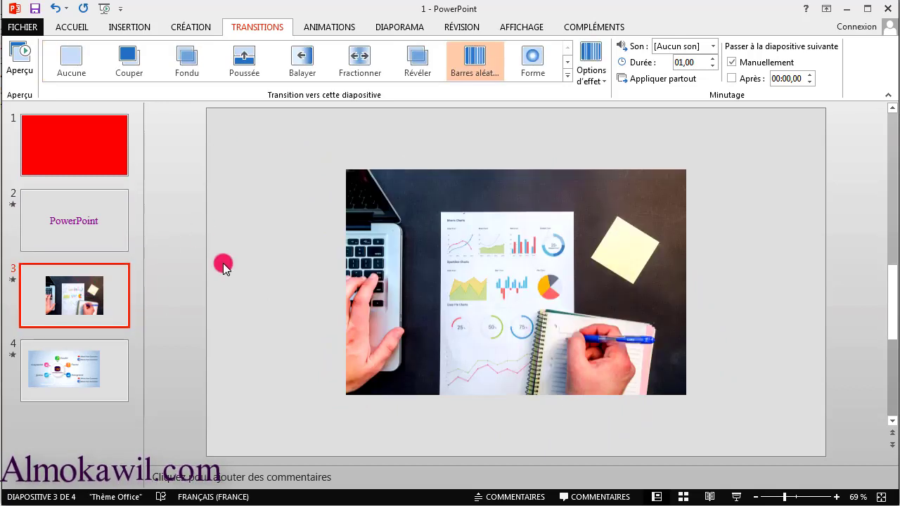
{"action": "left_click", "coordinate": [569, 77]}
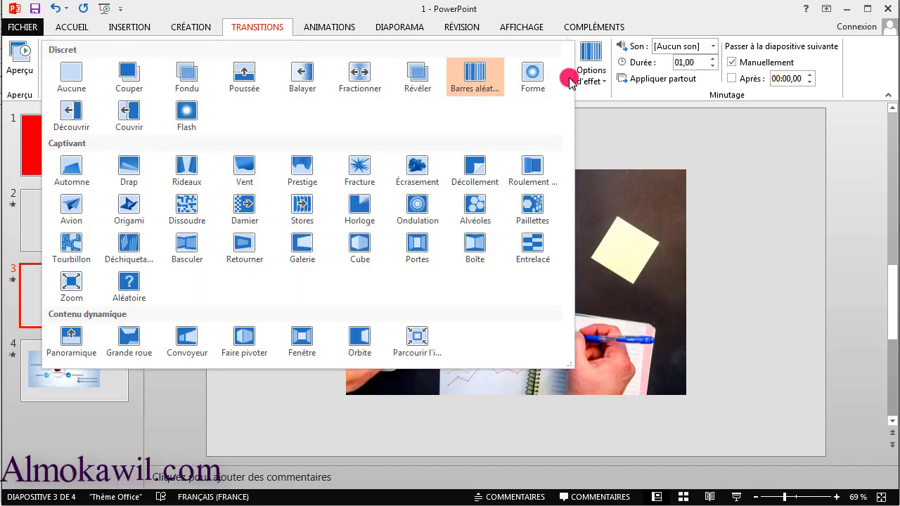
{"action": "left_click", "coordinate": [413, 167]}
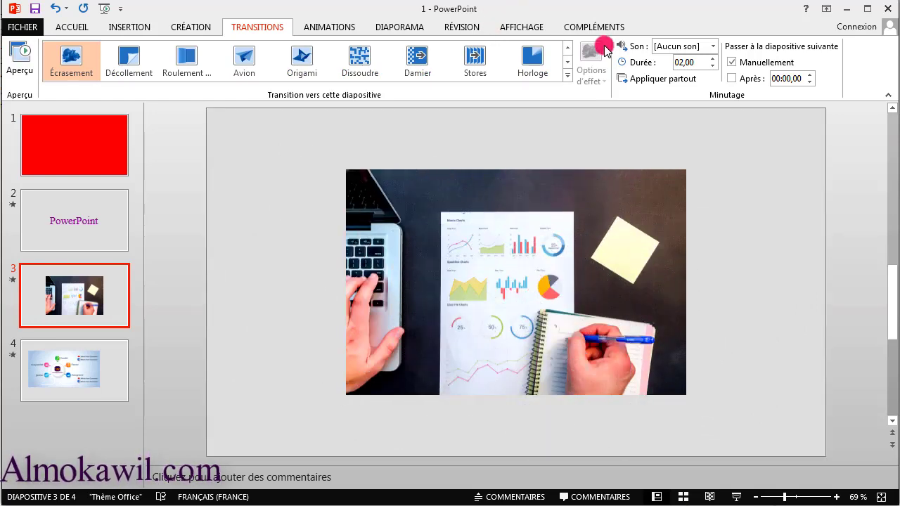
{"action": "left_click", "coordinate": [516, 30]}
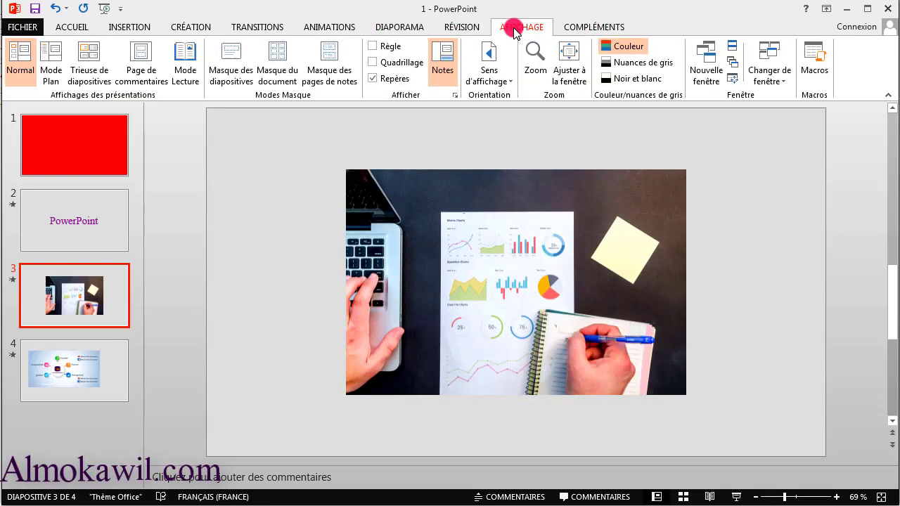
{"action": "left_click", "coordinate": [188, 72]}
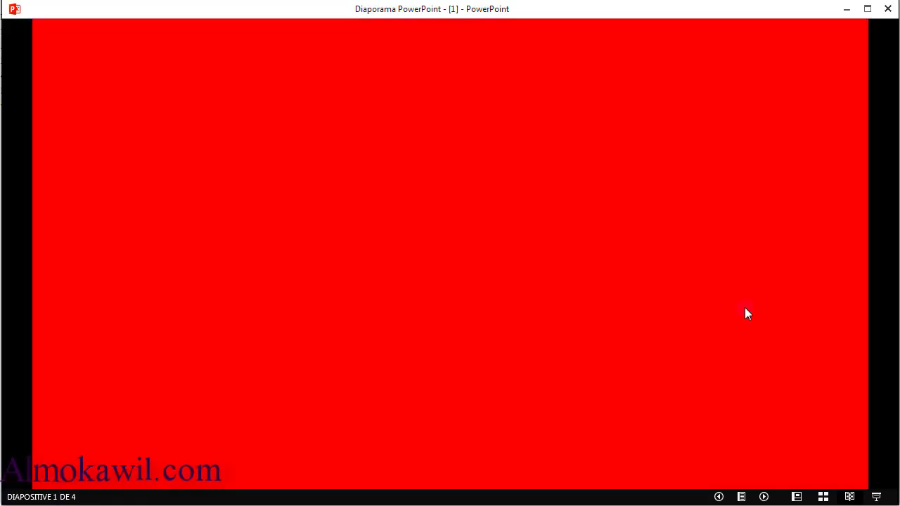
{"action": "key", "text": "Right"}
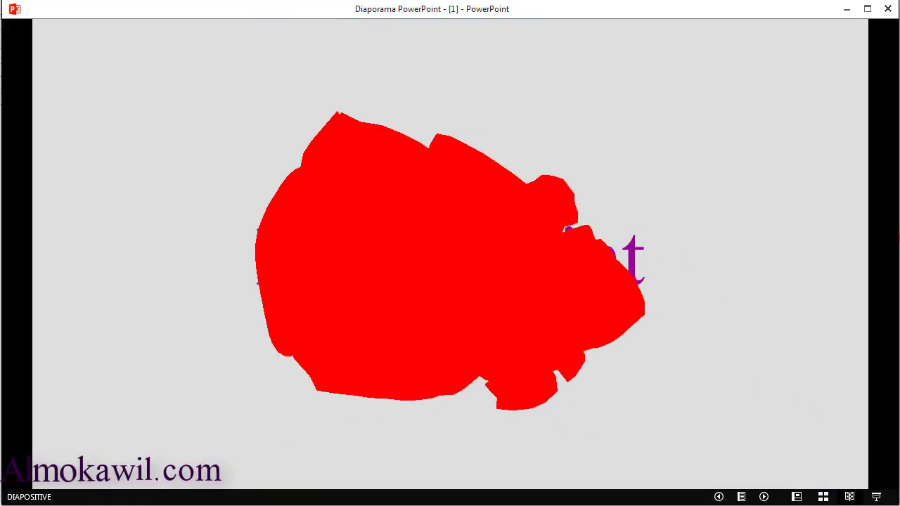
{"action": "key", "text": "Right"}
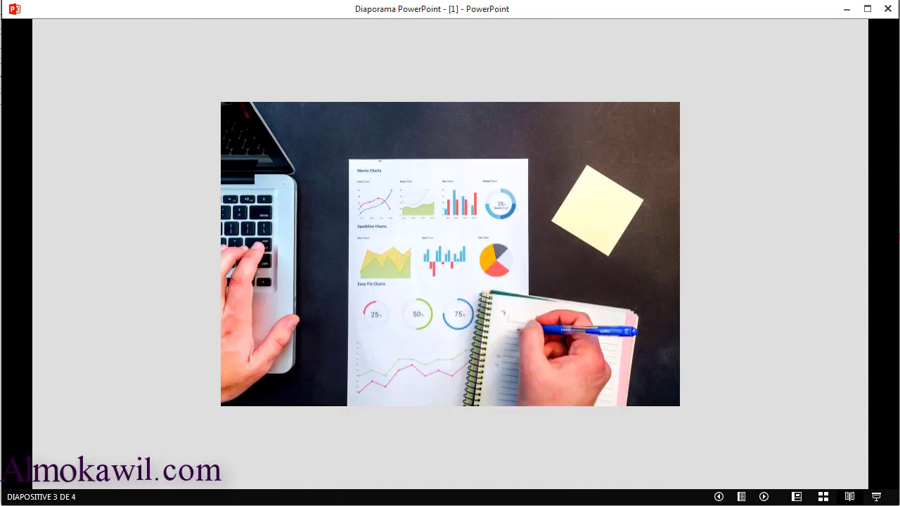
{"action": "key", "text": "Right"}
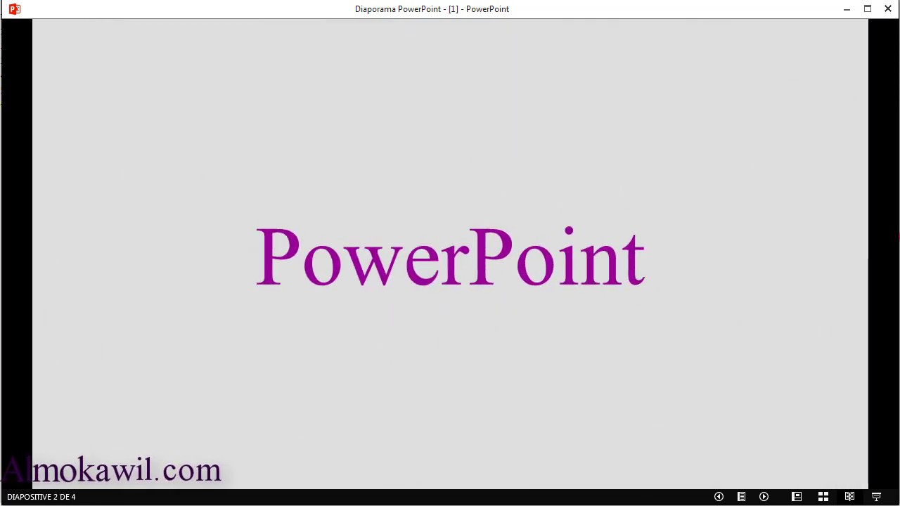
{"action": "key", "text": "Right"}
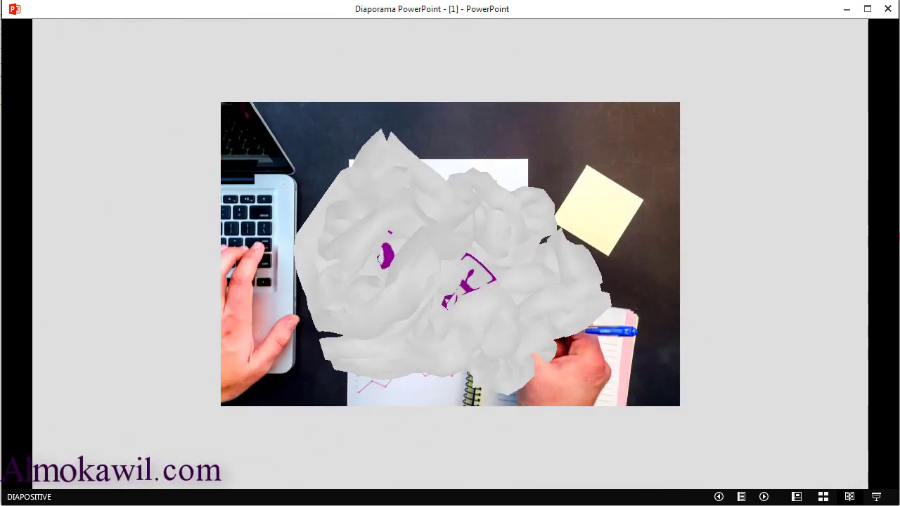
{"action": "key", "text": "Left"}
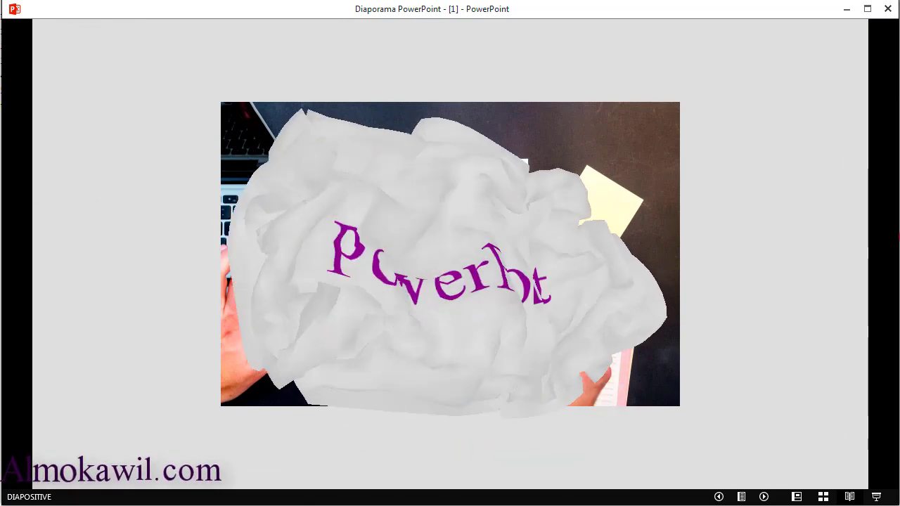
{"action": "key", "text": "Escape"}
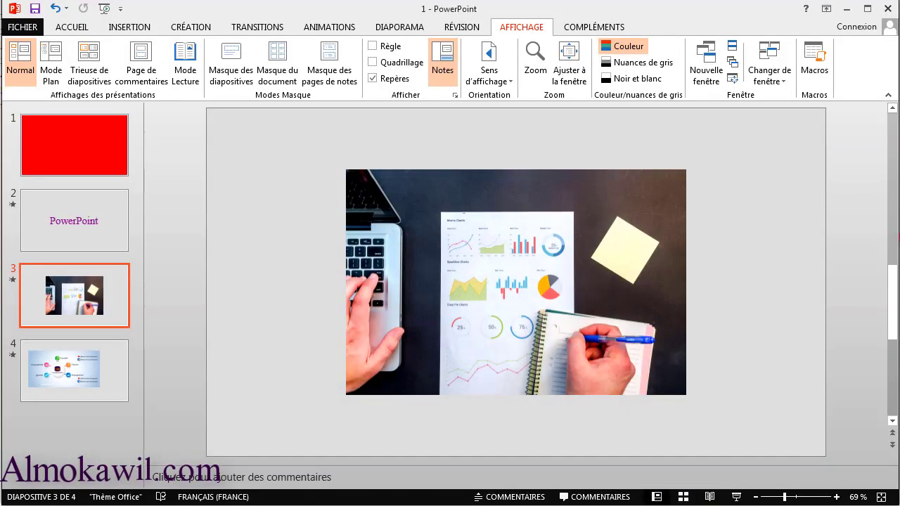
- Browse the transitions gallery, then set the red slide 1 to no transition
{"action": "left_click", "coordinate": [272, 29]}
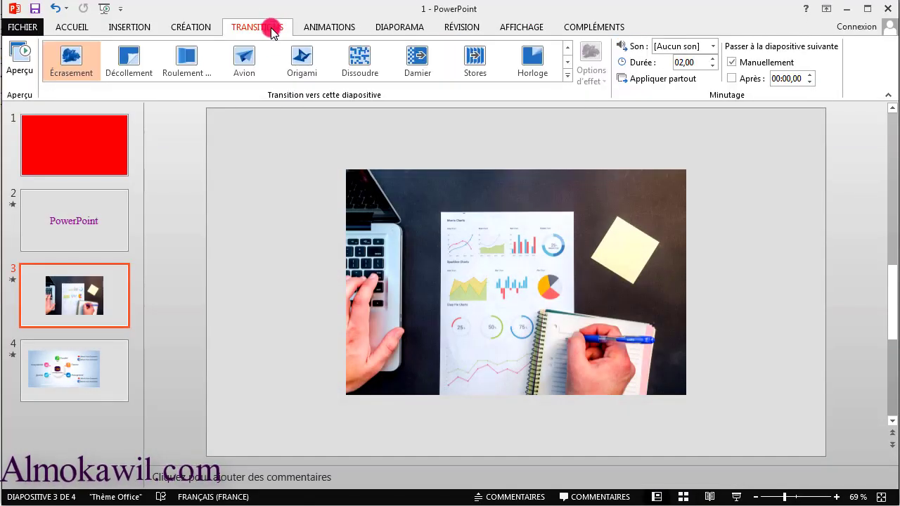
{"action": "left_click", "coordinate": [566, 75]}
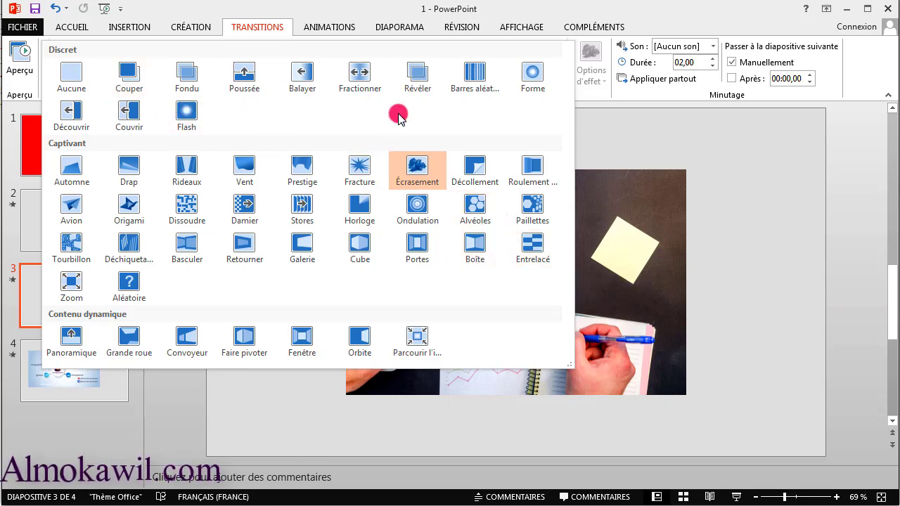
{"action": "left_click", "coordinate": [313, 26]}
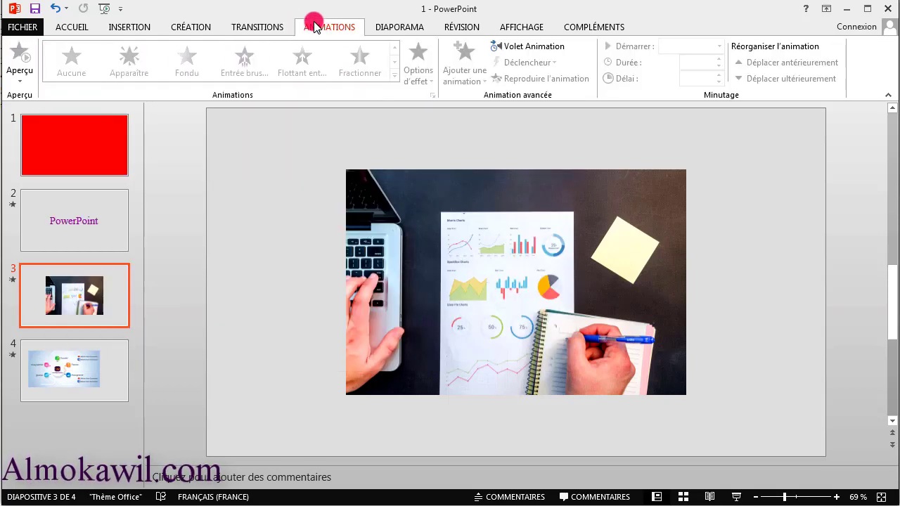
{"action": "left_click", "coordinate": [275, 28]}
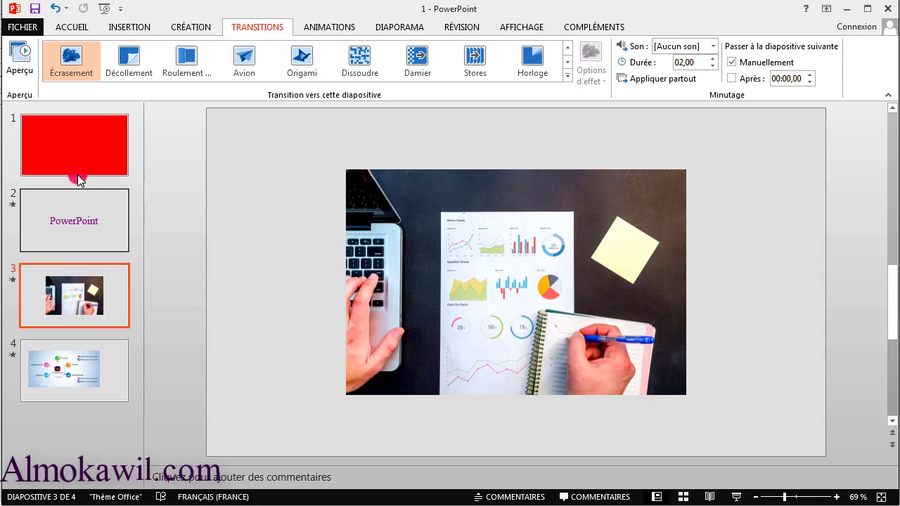
{"action": "left_click", "coordinate": [75, 145]}
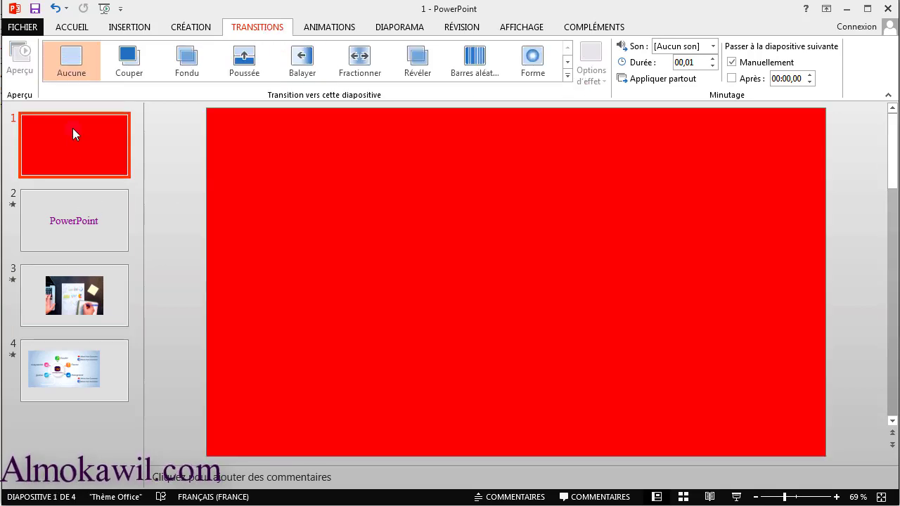
{"action": "left_click", "coordinate": [66, 47]}
{"action": "left_click", "coordinate": [77, 142]}
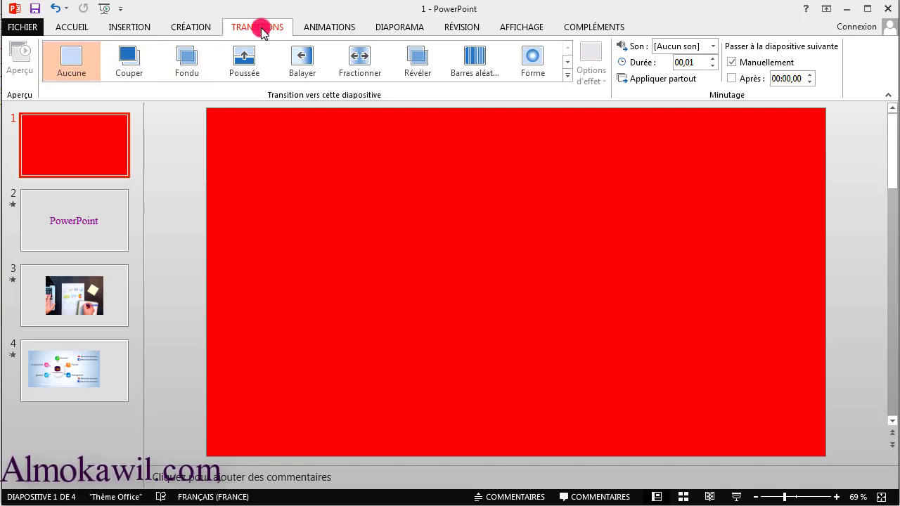
- Reapply Écrasement to the PowerPoint title slide 2 and expand the transitions gallery
{"action": "left_click", "coordinate": [110, 193]}
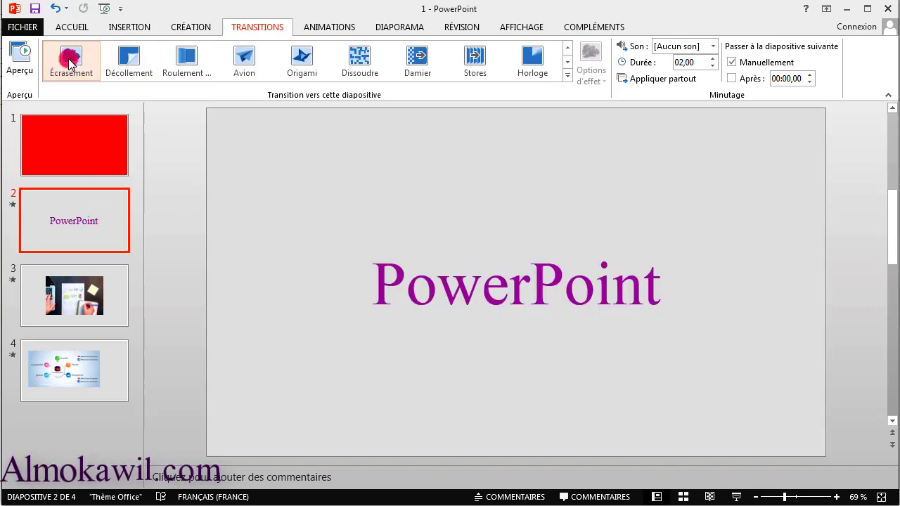
{"action": "left_click", "coordinate": [90, 231]}
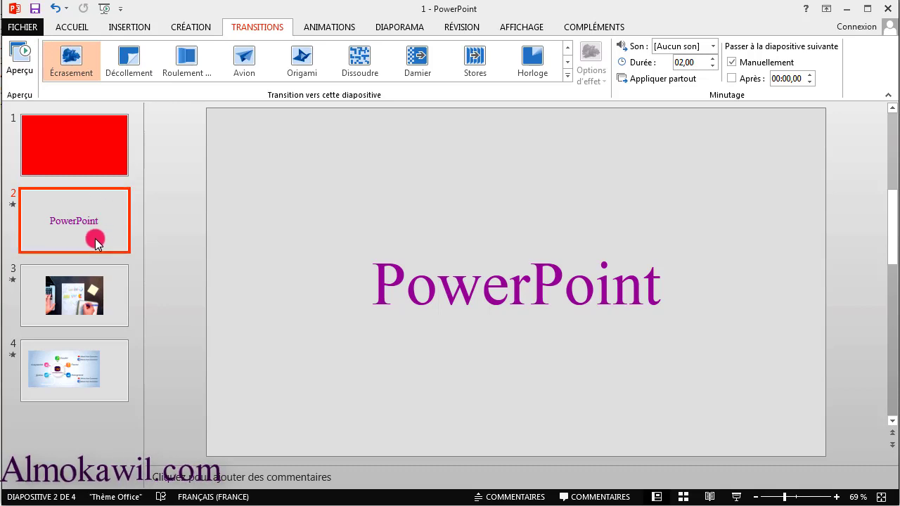
{"action": "left_click", "coordinate": [51, 56]}
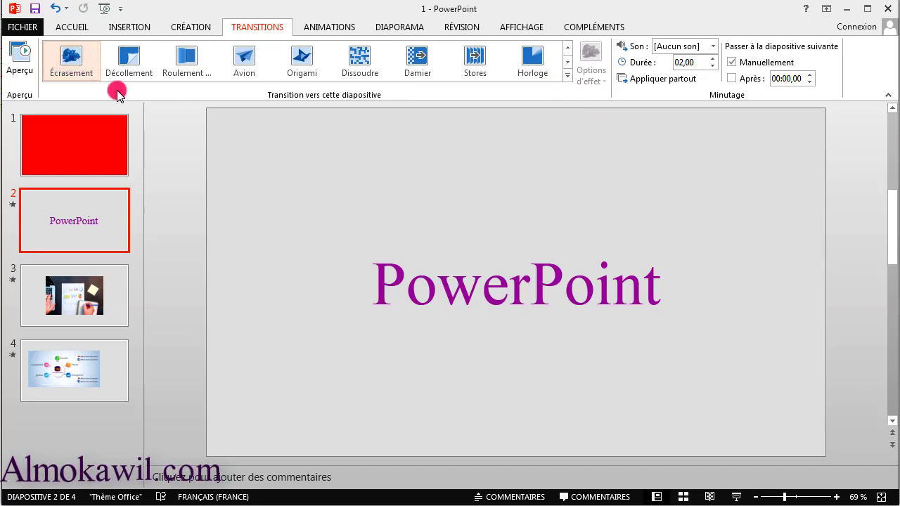
{"action": "left_click", "coordinate": [568, 80]}
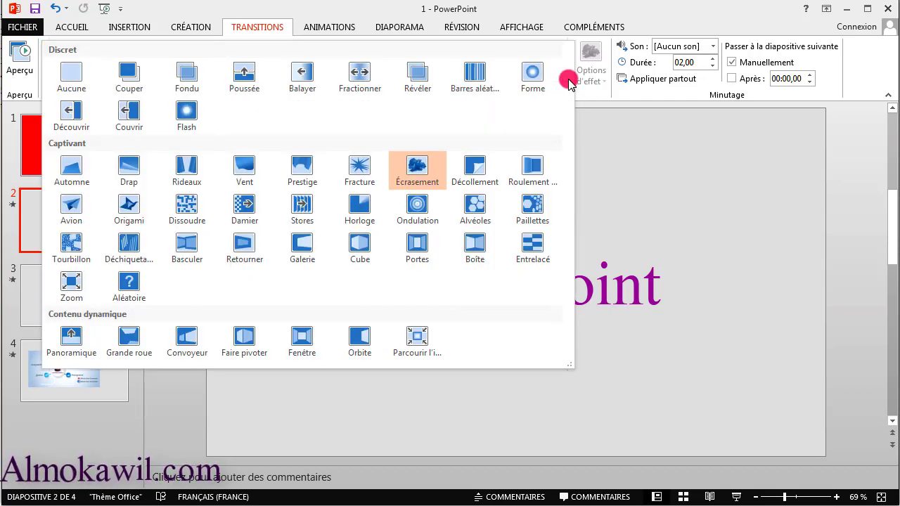
- Try Rideaux, Fracture and Automne on slide 2, then set its transition to Aucune
{"action": "left_click", "coordinate": [181, 173]}
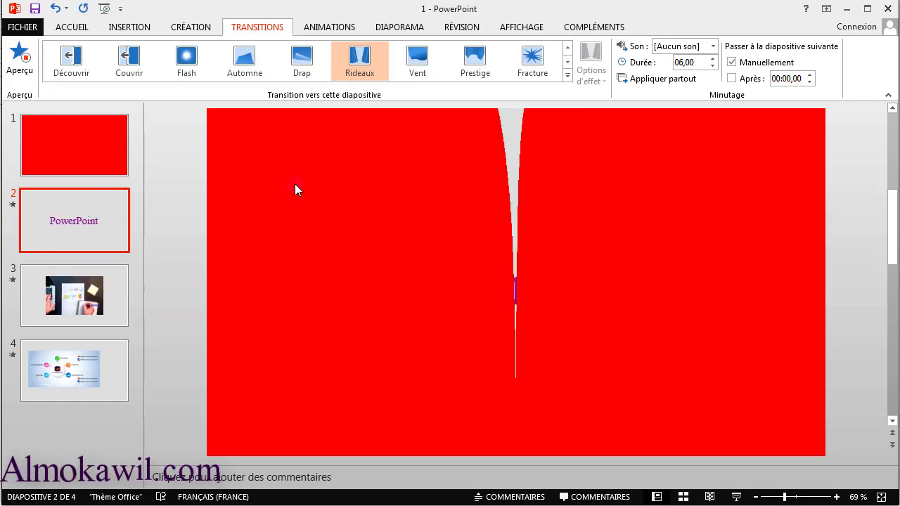
{"action": "left_click", "coordinate": [539, 71]}
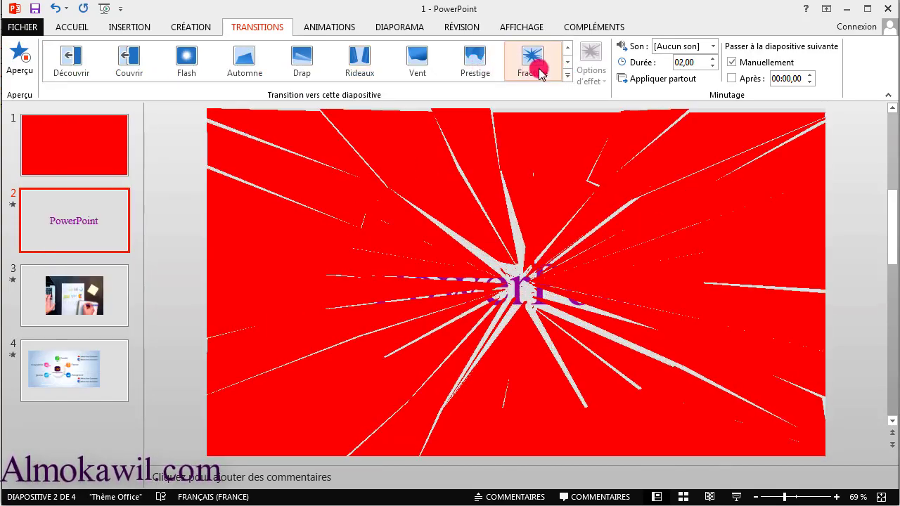
{"action": "left_click", "coordinate": [356, 60]}
{"action": "left_click", "coordinate": [250, 60]}
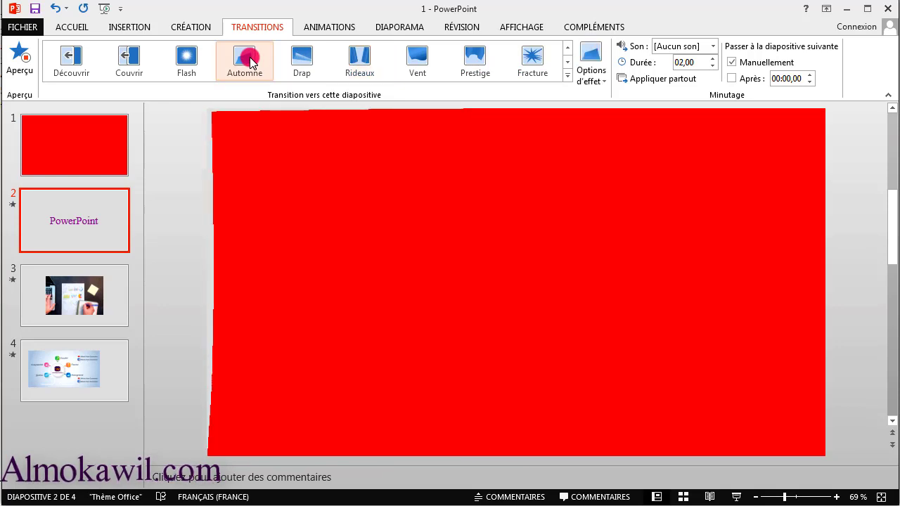
{"action": "left_click", "coordinate": [568, 79]}
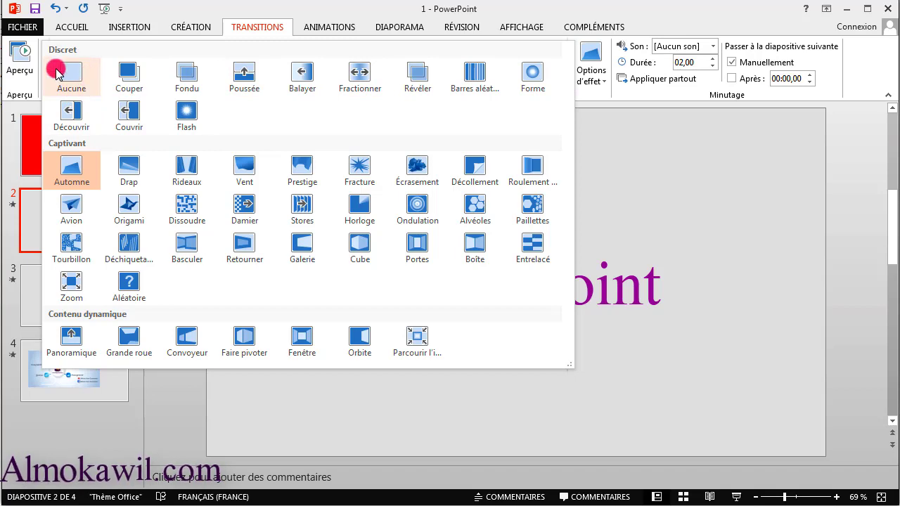
{"action": "left_click", "coordinate": [82, 85]}
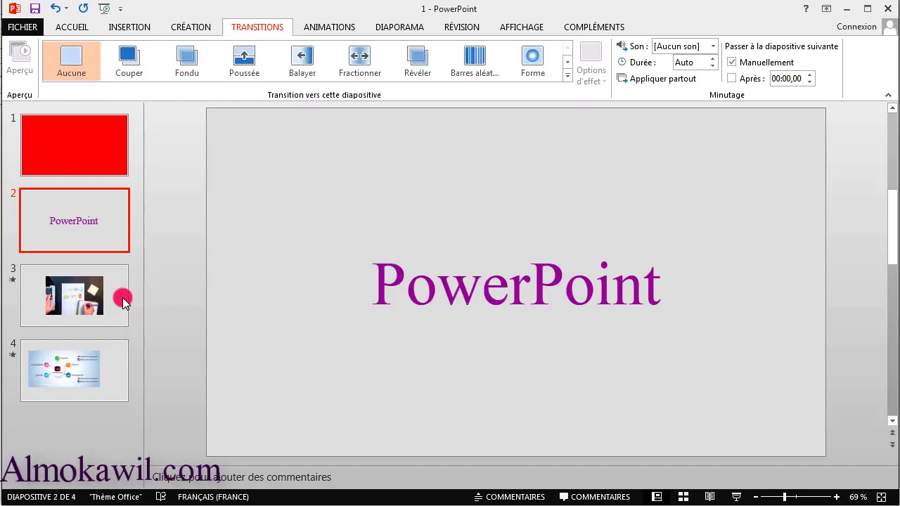
- Set the transition of slides 3 and 4 to Aucune
{"action": "left_click", "coordinate": [94, 315]}
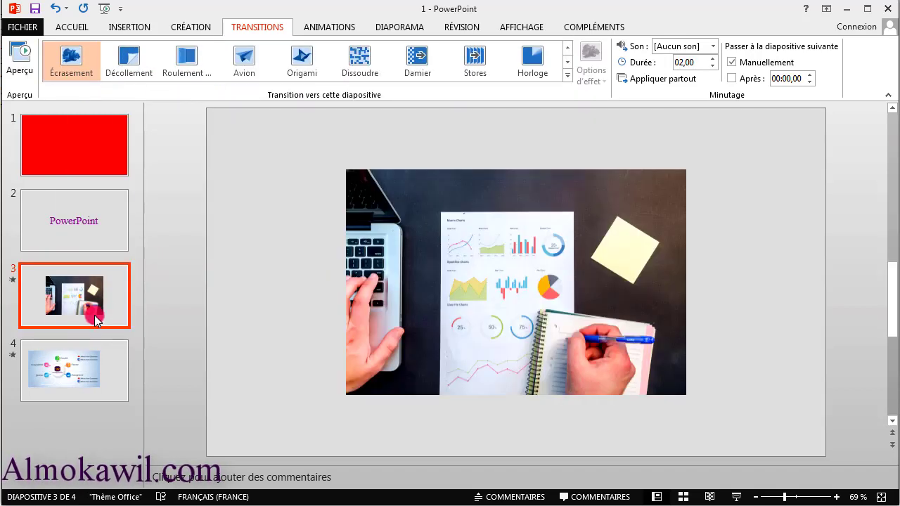
{"action": "left_click", "coordinate": [567, 75]}
{"action": "left_click", "coordinate": [70, 75]}
{"action": "left_click", "coordinate": [81, 362]}
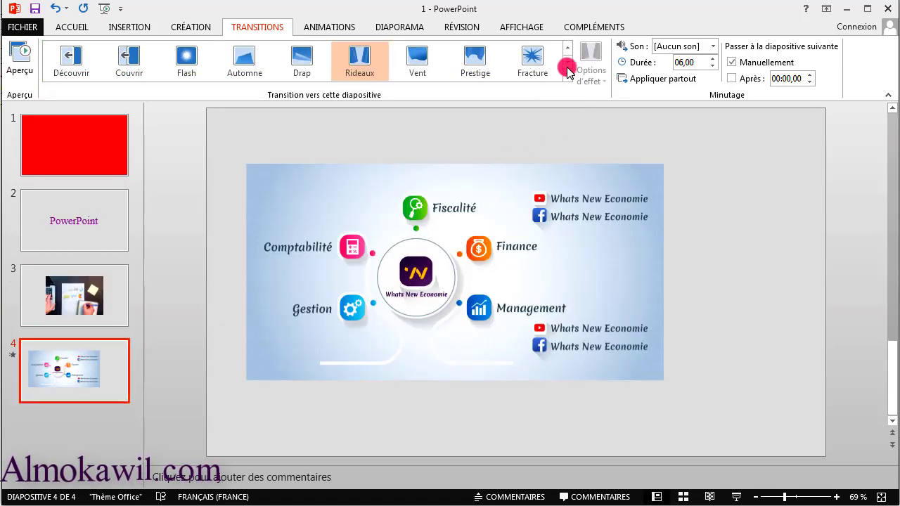
{"action": "left_click", "coordinate": [568, 73]}
{"action": "left_click", "coordinate": [70, 72]}
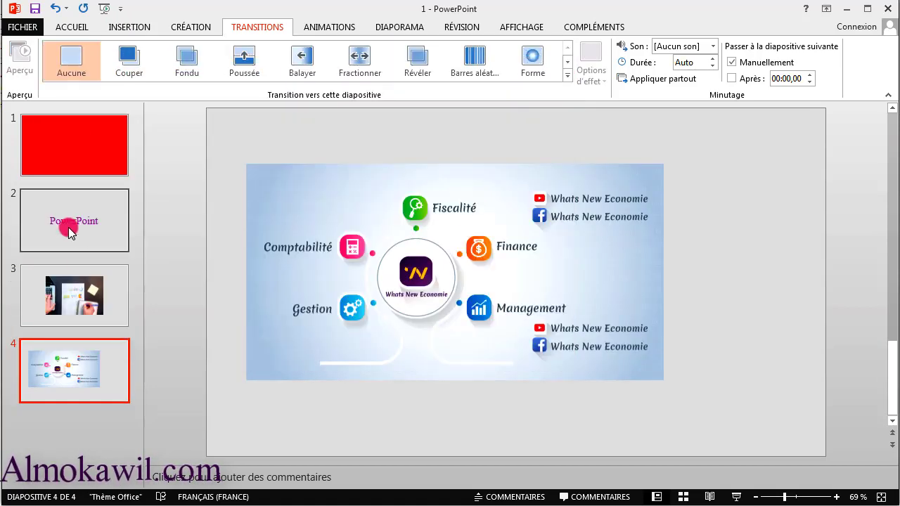
- Review the slides, then open Mettre en forme l'arrière-plan for the red slide 1
{"action": "left_click", "coordinate": [80, 232]}
{"action": "left_click", "coordinate": [83, 292]}
{"action": "left_click", "coordinate": [80, 343]}
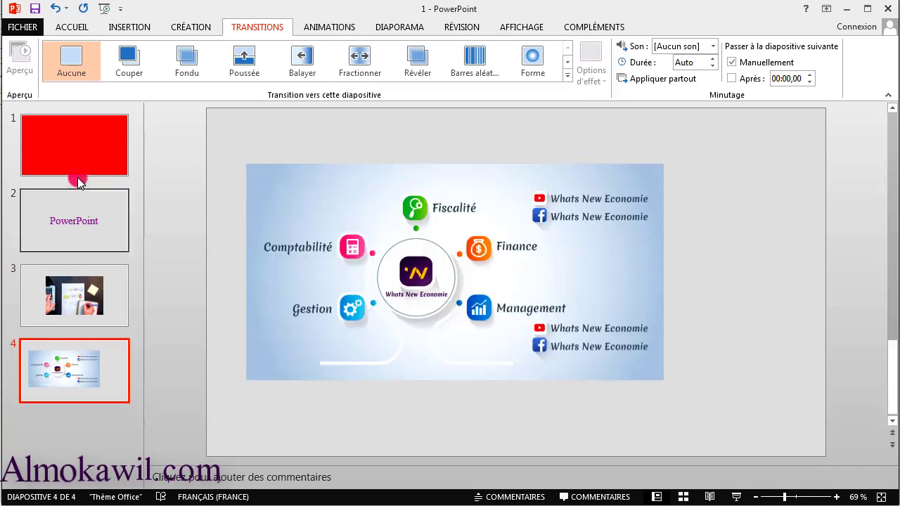
{"action": "left_click", "coordinate": [80, 148]}
{"action": "left_click", "coordinate": [100, 221]}
{"action": "left_click", "coordinate": [83, 291]}
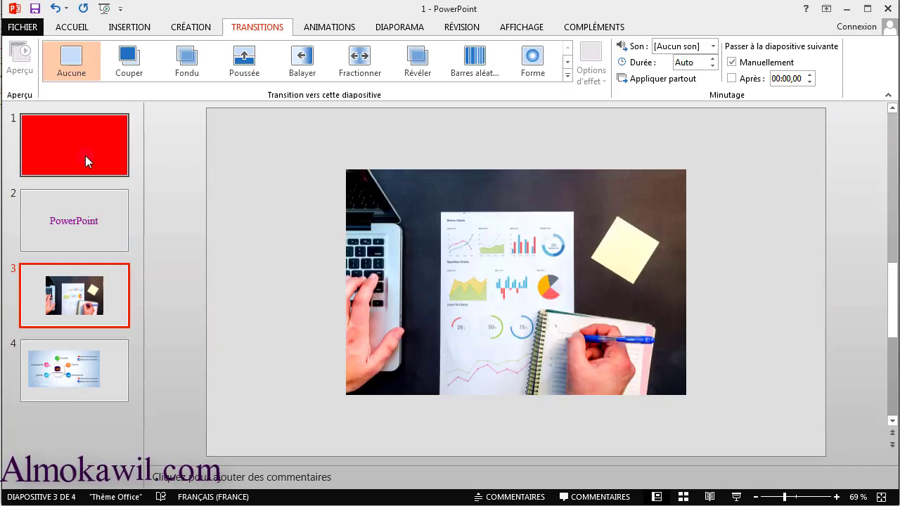
{"action": "left_click", "coordinate": [85, 155]}
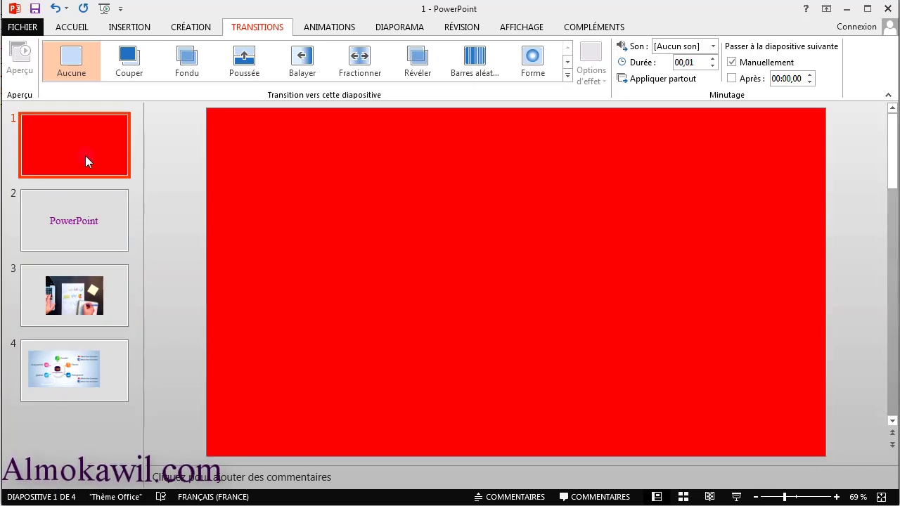
{"action": "left_click", "coordinate": [200, 29]}
{"action": "left_click", "coordinate": [791, 68]}
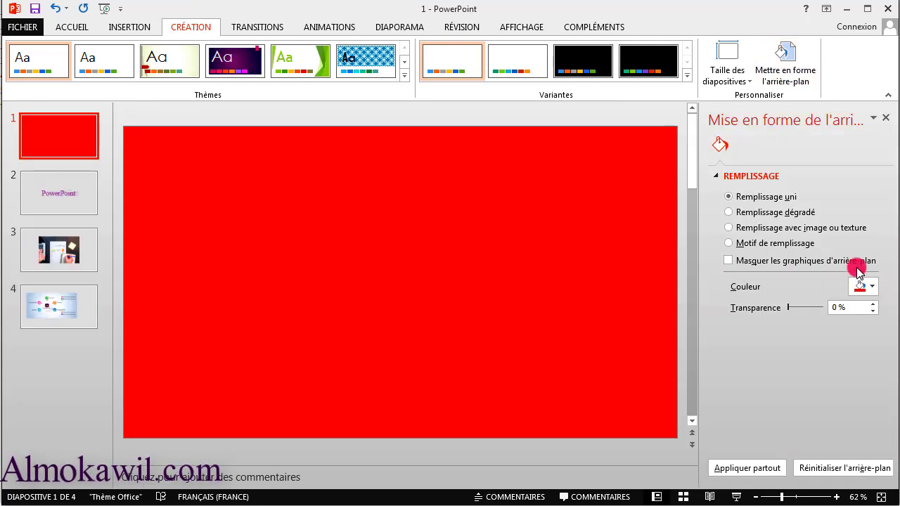
- Change slide 1's background colour to light grey and select slide 2
{"action": "left_click", "coordinate": [869, 287]}
{"action": "left_click", "coordinate": [856, 363]}
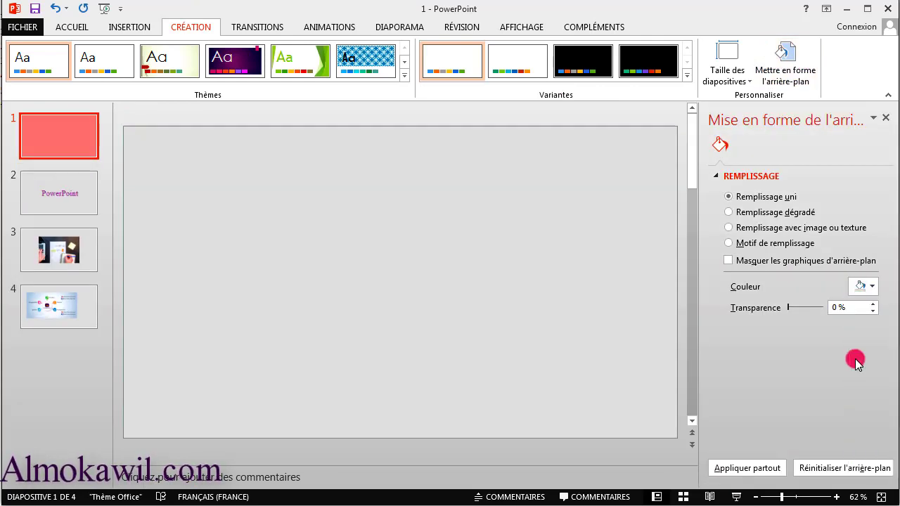
{"action": "left_click", "coordinate": [84, 193]}
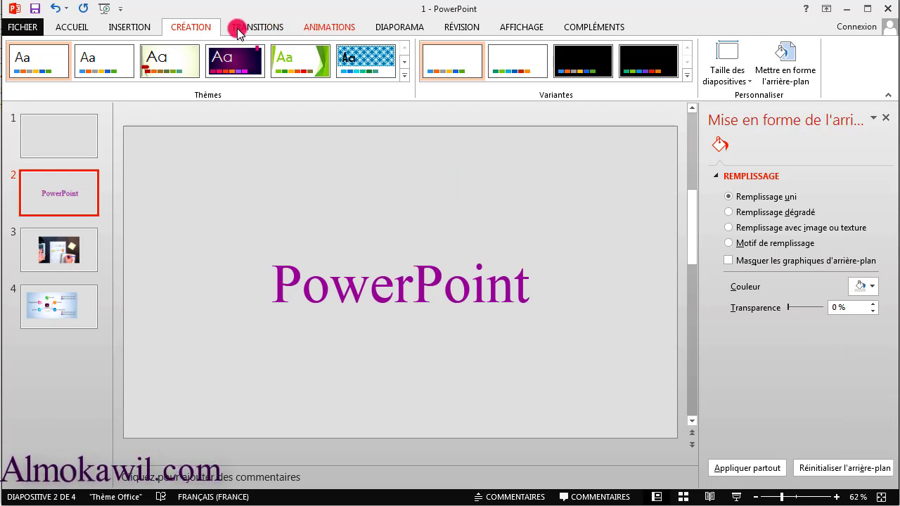
- Show the Animations settings for slide 2
{"action": "left_click", "coordinate": [267, 29]}
{"action": "left_click", "coordinate": [201, 28]}
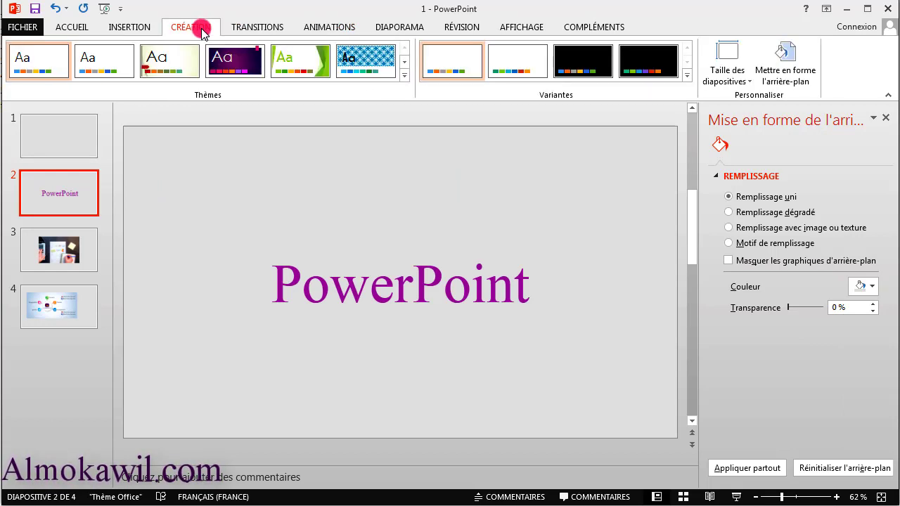
{"action": "left_click", "coordinate": [259, 27]}
{"action": "left_click", "coordinate": [344, 29]}
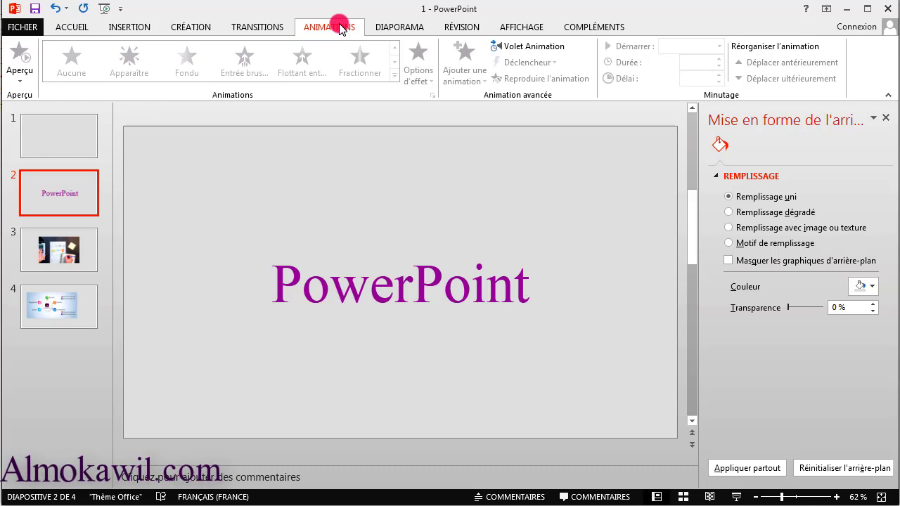
{"action": "left_click", "coordinate": [458, 258]}
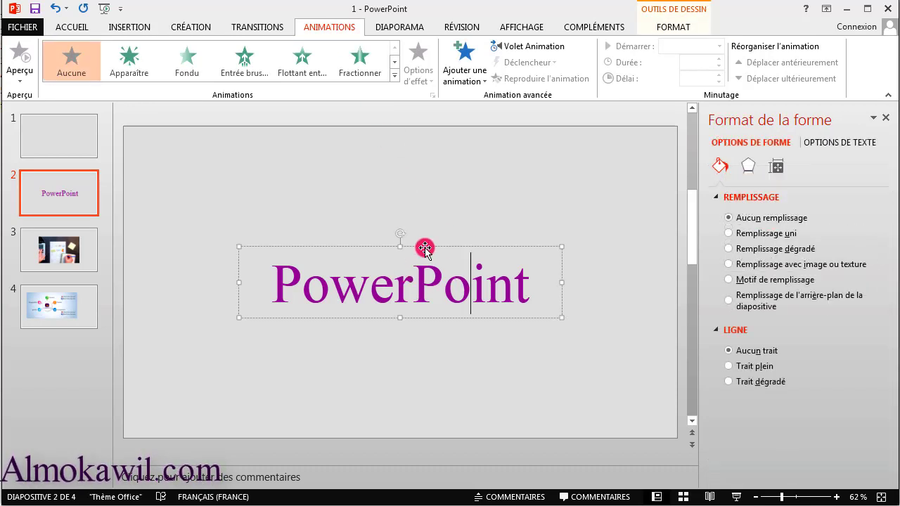
{"action": "left_click", "coordinate": [394, 73]}
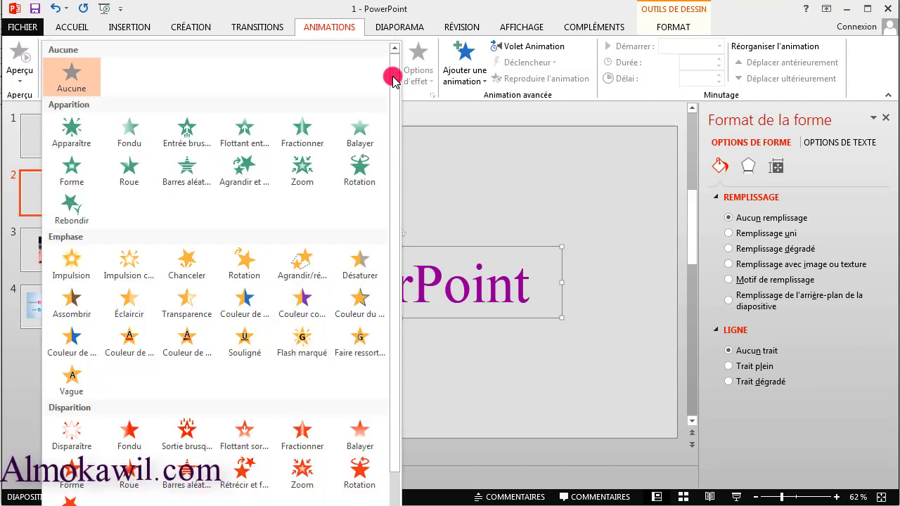
{"action": "mouse_move", "coordinate": [393, 80]}
{"action": "left_mouse_down"}
{"action": "mouse_move", "coordinate": [402, 82]}
{"action": "mouse_move", "coordinate": [396, 170]}
{"action": "mouse_move", "coordinate": [394, 92]}
{"action": "left_mouse_up"}
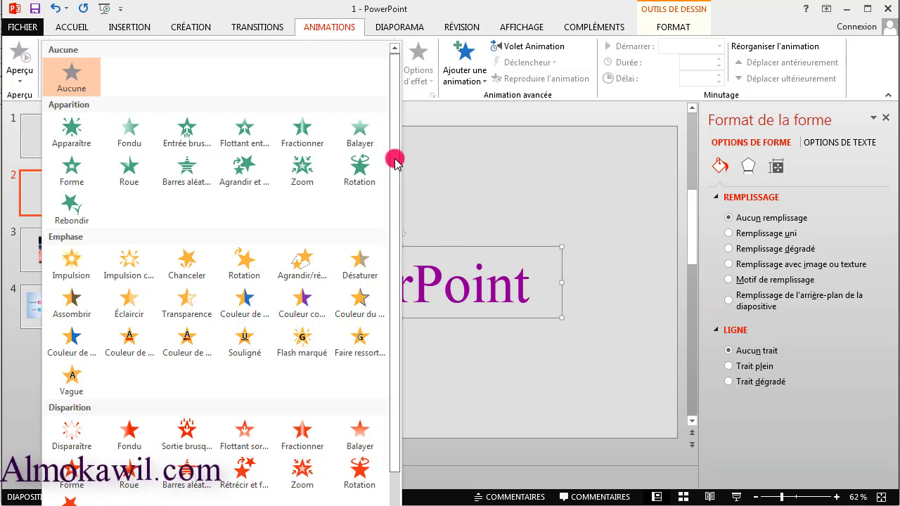
{"action": "left_click_drag", "start_coordinate": [395, 168], "coordinate": [404, 141]}
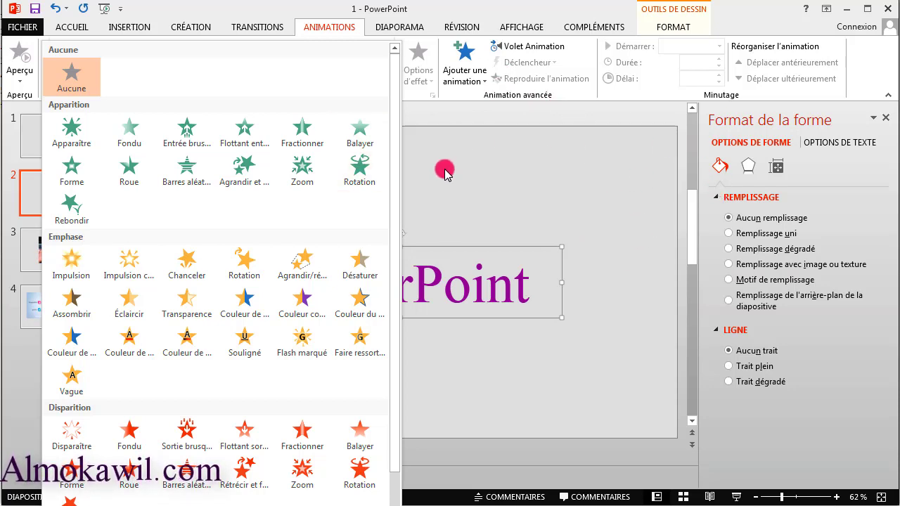
{"action": "left_click", "coordinate": [473, 191]}
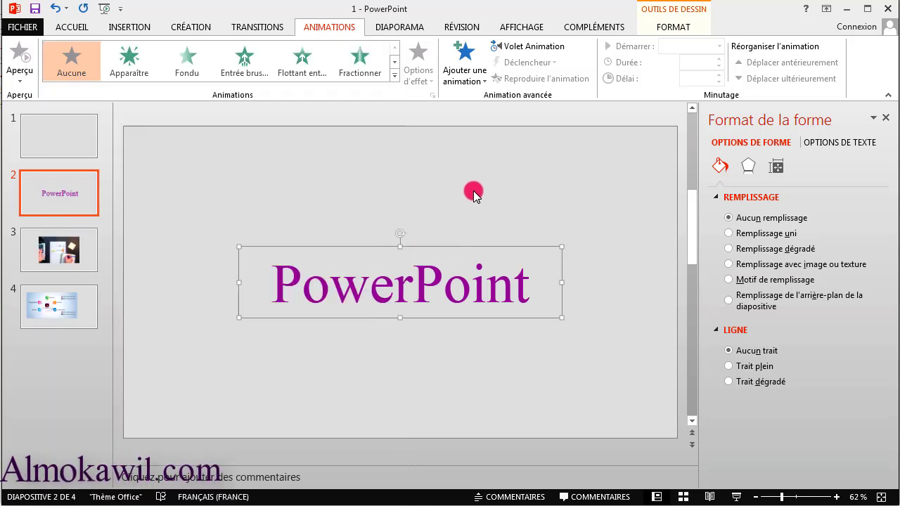
{"action": "left_click", "coordinate": [473, 190]}
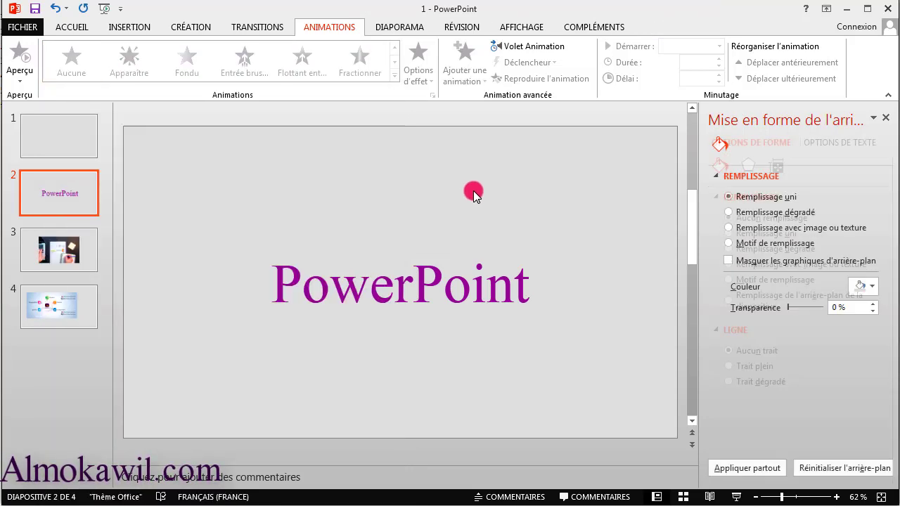
{"action": "left_click", "coordinate": [442, 279]}
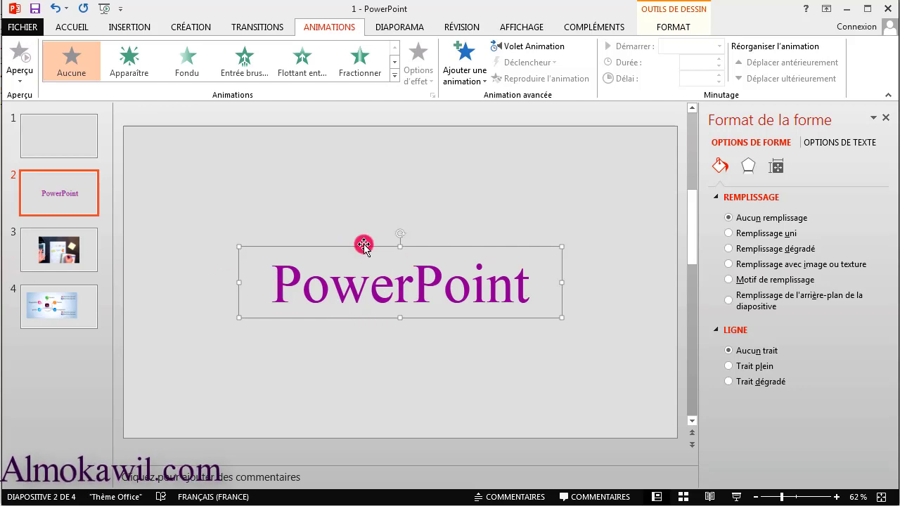
- Preview Zoom, Agrandir et tourner, Barres aléatoires and Roue on the purple title, settling on Rebondir
{"action": "left_click", "coordinate": [395, 75]}
{"action": "left_click", "coordinate": [302, 168]}
{"action": "left_click", "coordinate": [556, 275]}
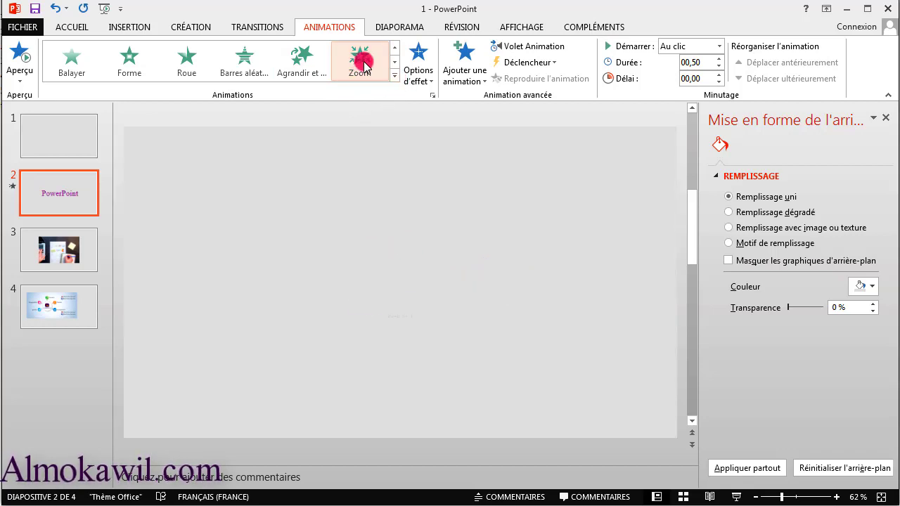
{"action": "left_click", "coordinate": [307, 74]}
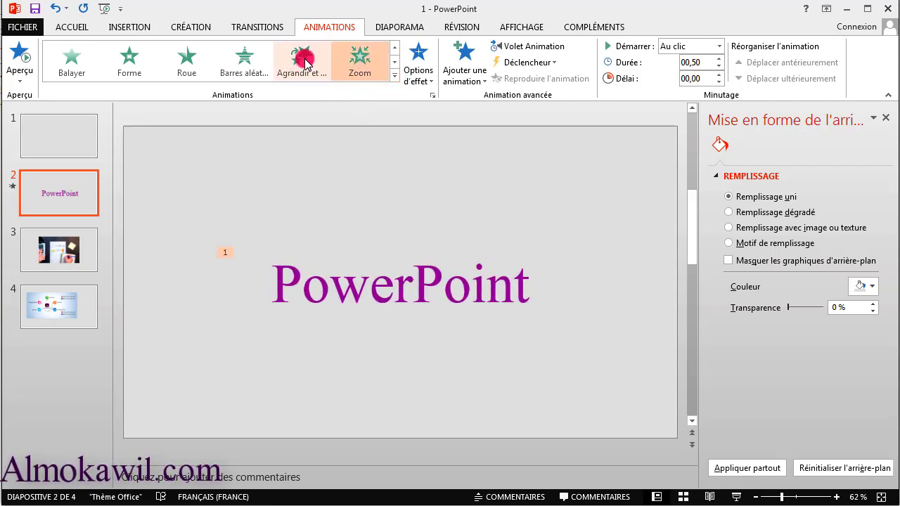
{"action": "left_click", "coordinate": [306, 58]}
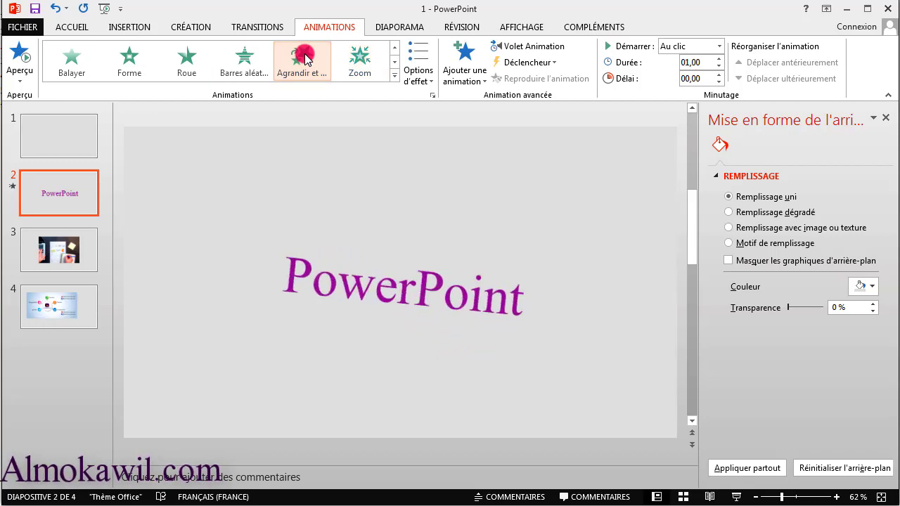
{"action": "left_click", "coordinate": [243, 62]}
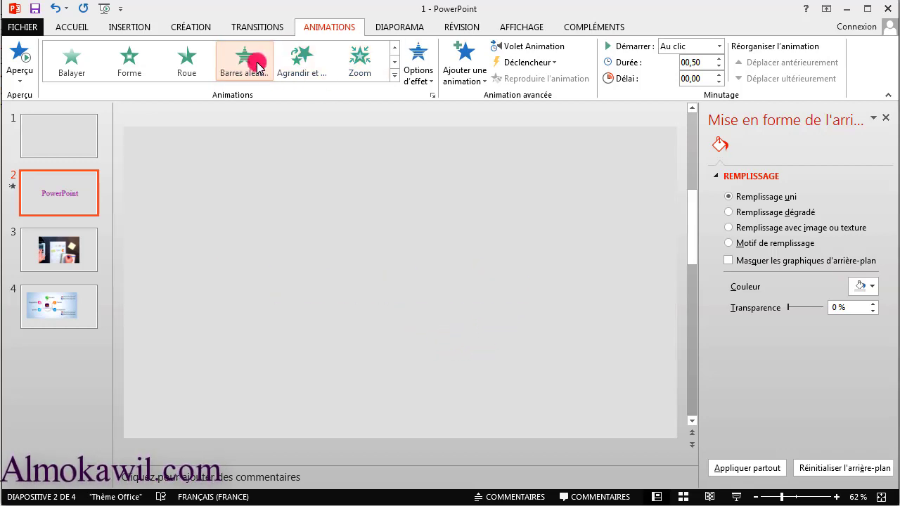
{"action": "left_click", "coordinate": [194, 66]}
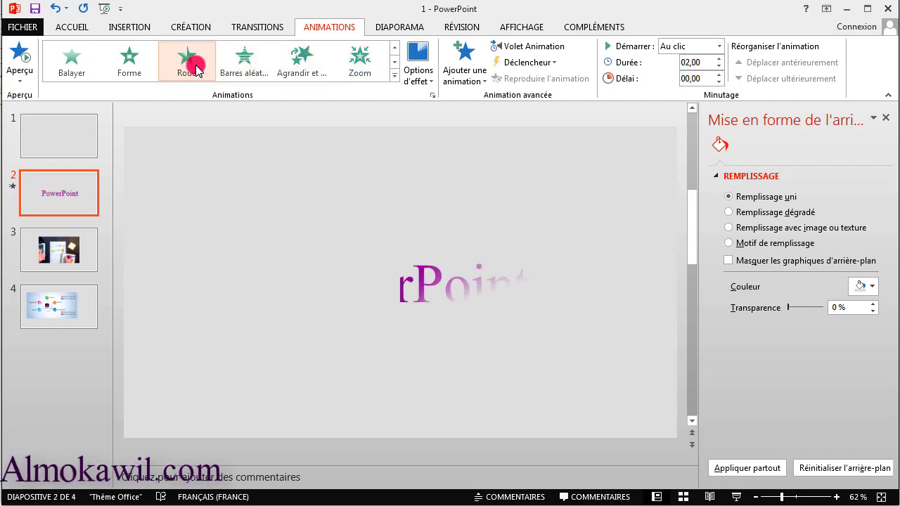
{"action": "left_click", "coordinate": [394, 75]}
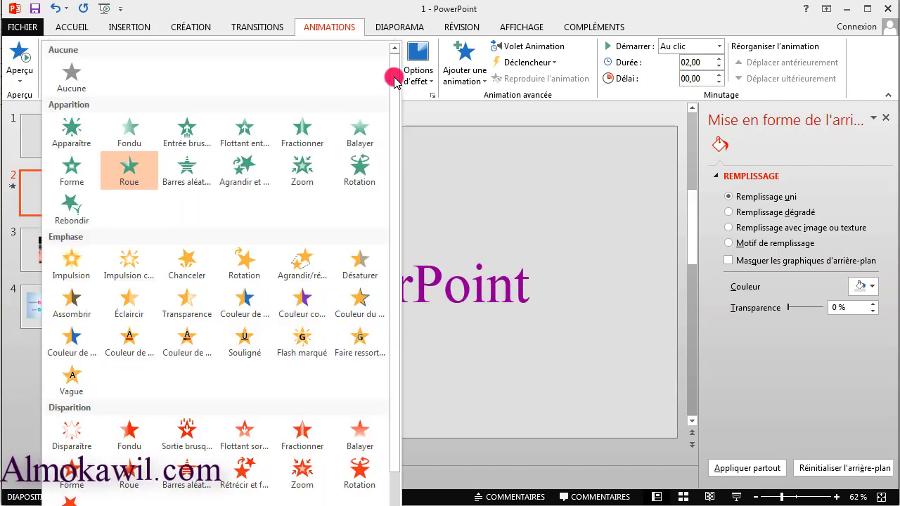
{"action": "left_click", "coordinate": [92, 206]}
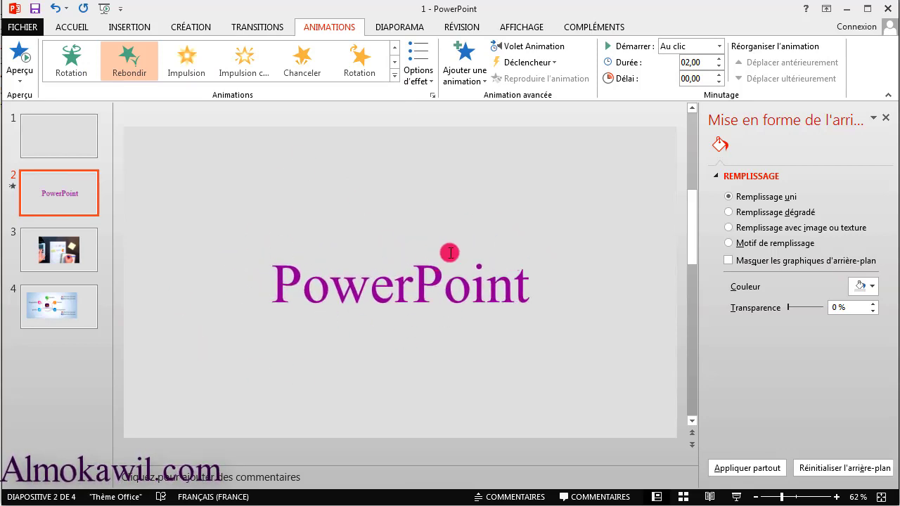
- Switch the purple title's animation from Rotation to Forme and preview it
{"action": "left_click", "coordinate": [83, 69]}
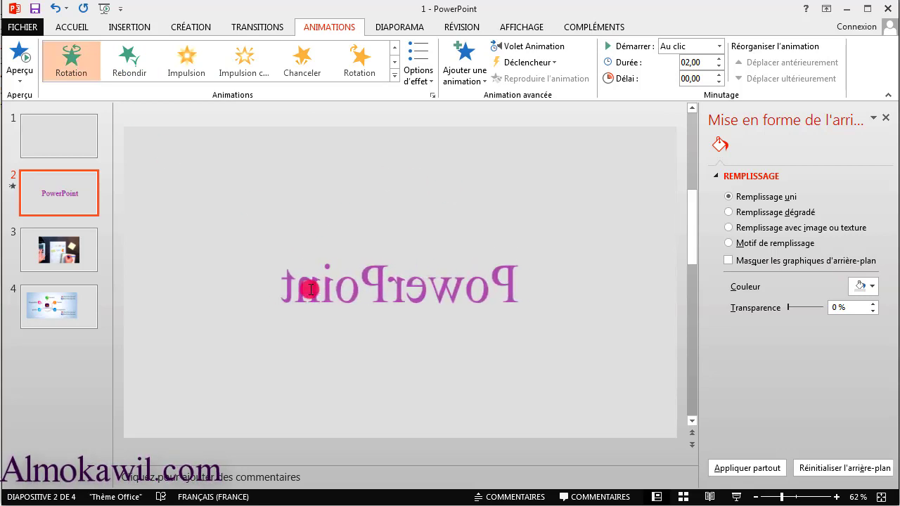
{"action": "left_click", "coordinate": [395, 74]}
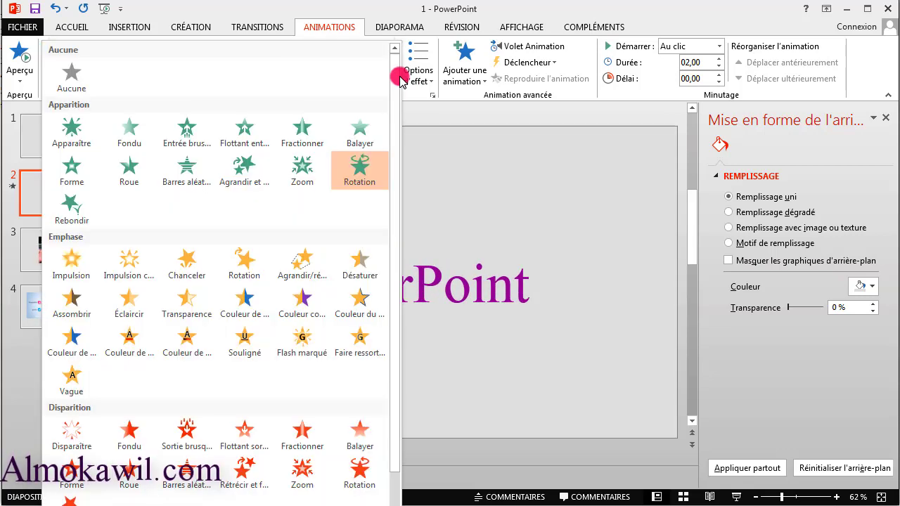
{"action": "left_click", "coordinate": [94, 173]}
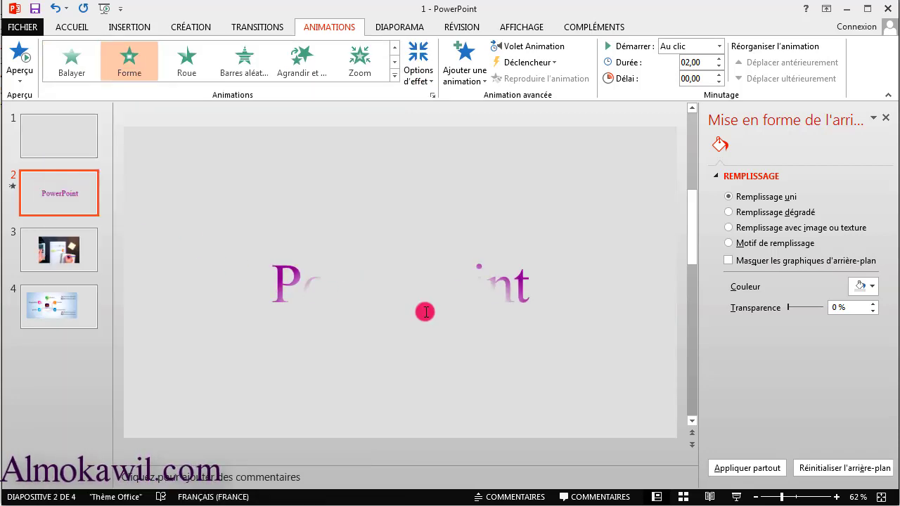
{"action": "left_click", "coordinate": [128, 57]}
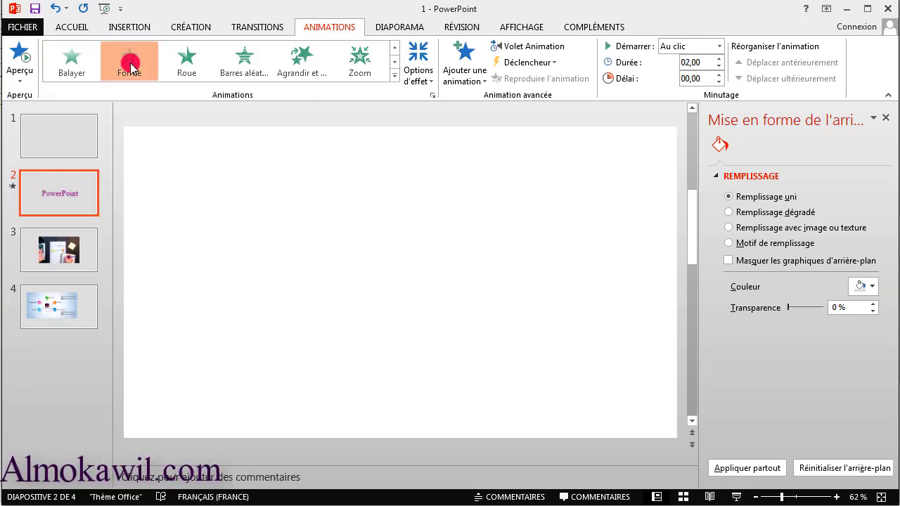
- Try the Forme effect's inward and outward directions, finishing with inward
{"action": "left_click", "coordinate": [422, 76]}
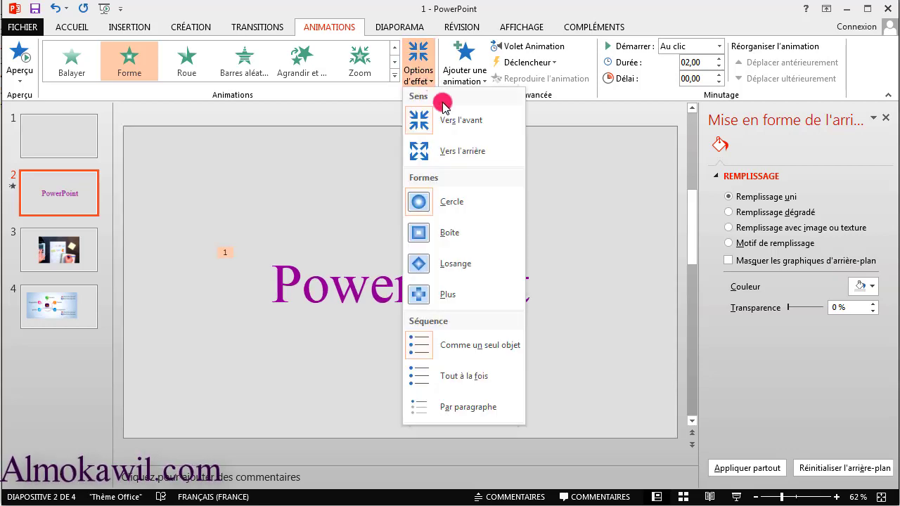
{"action": "left_click", "coordinate": [476, 125]}
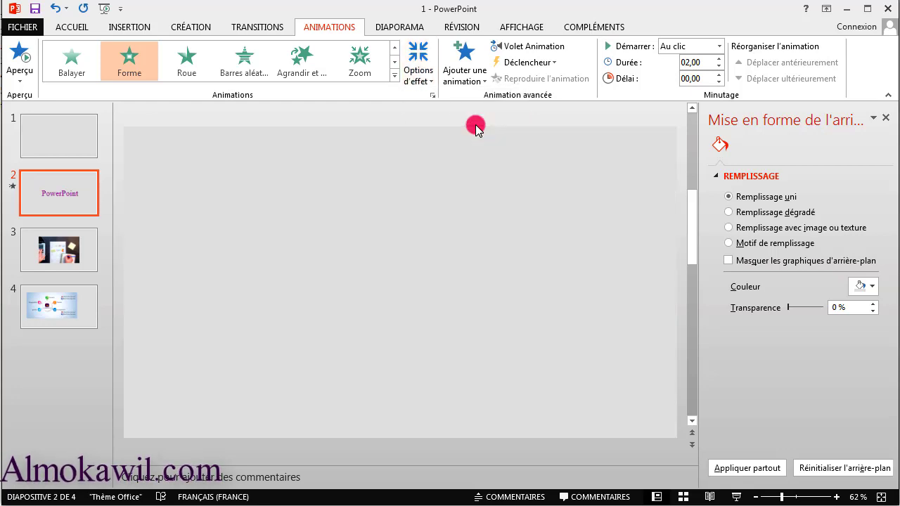
{"action": "left_click", "coordinate": [431, 74]}
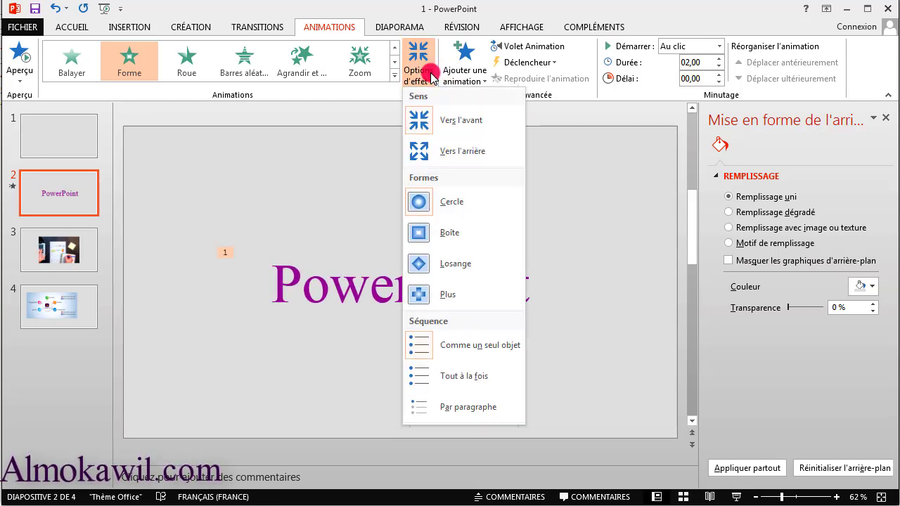
{"action": "left_click", "coordinate": [464, 155]}
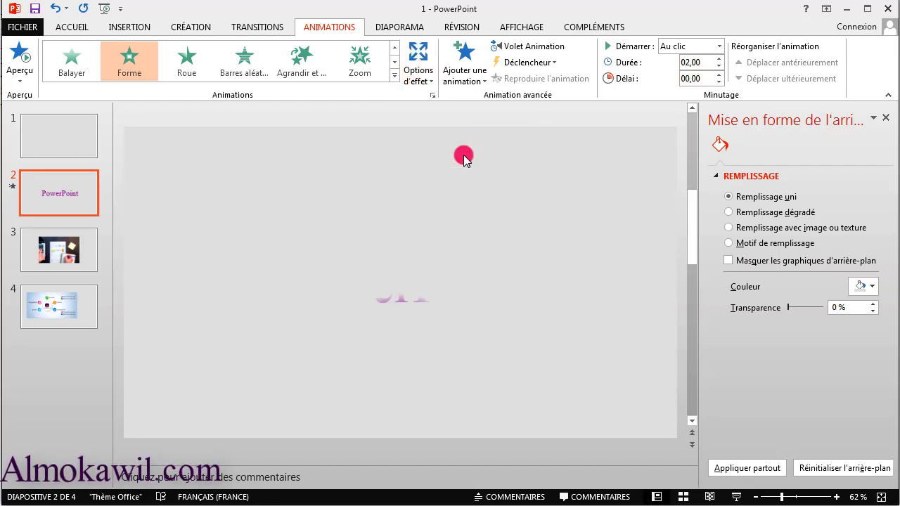
{"action": "left_click", "coordinate": [428, 79]}
{"action": "left_click", "coordinate": [461, 200]}
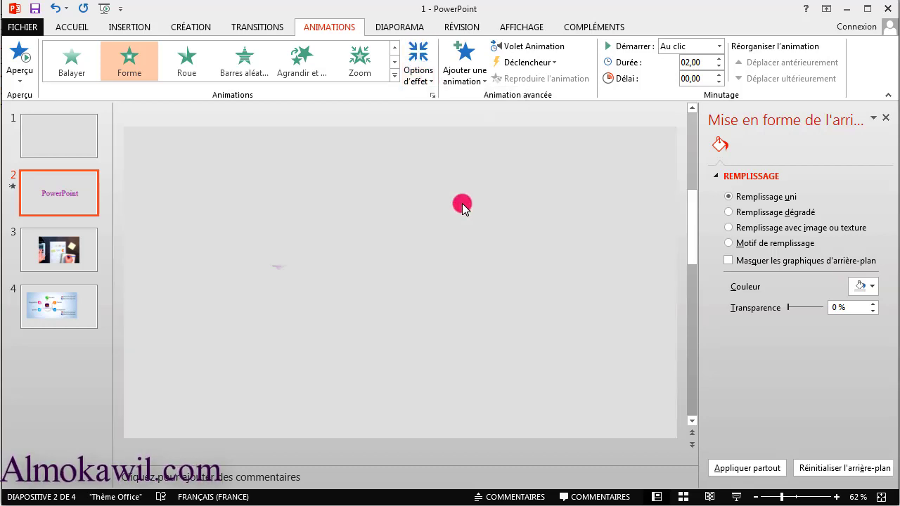
{"action": "left_click", "coordinate": [426, 80]}
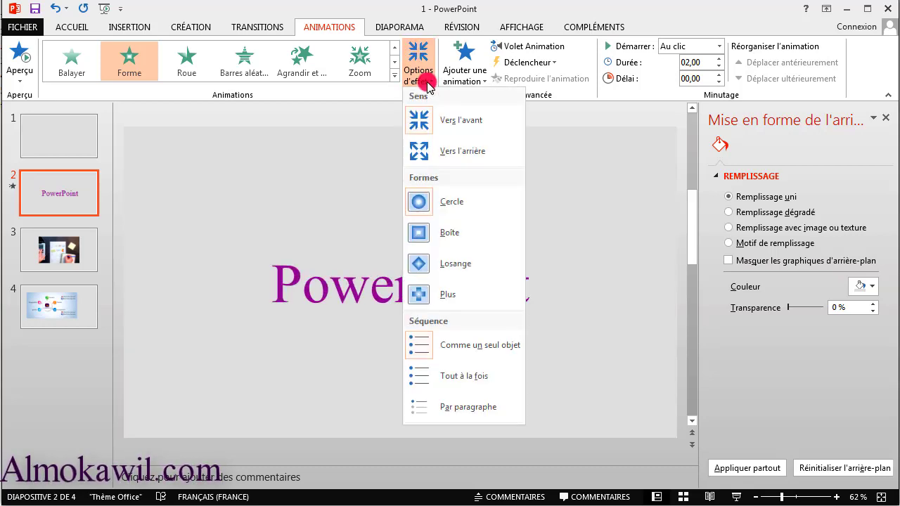
- Change the title's animation to Zoom starting from Centre de la diapositive
{"action": "left_click", "coordinate": [370, 74]}
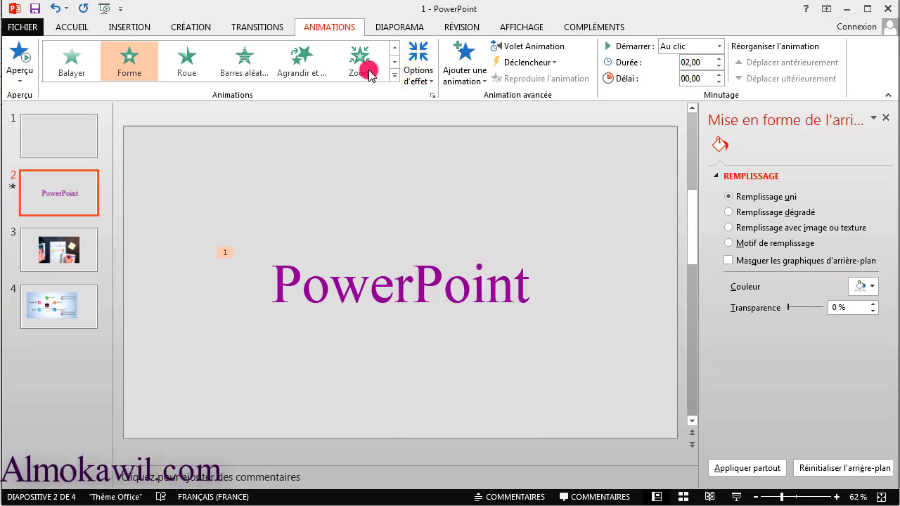
{"action": "left_click", "coordinate": [369, 74]}
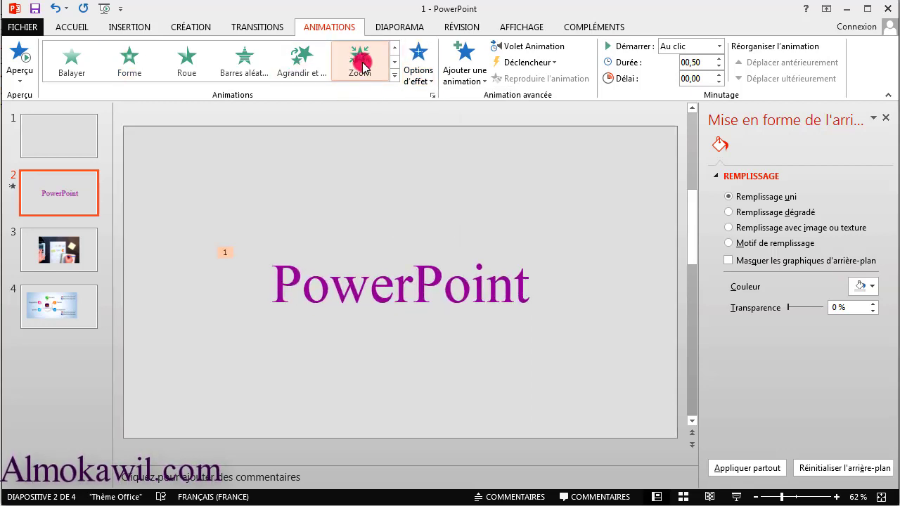
{"action": "left_click", "coordinate": [415, 67]}
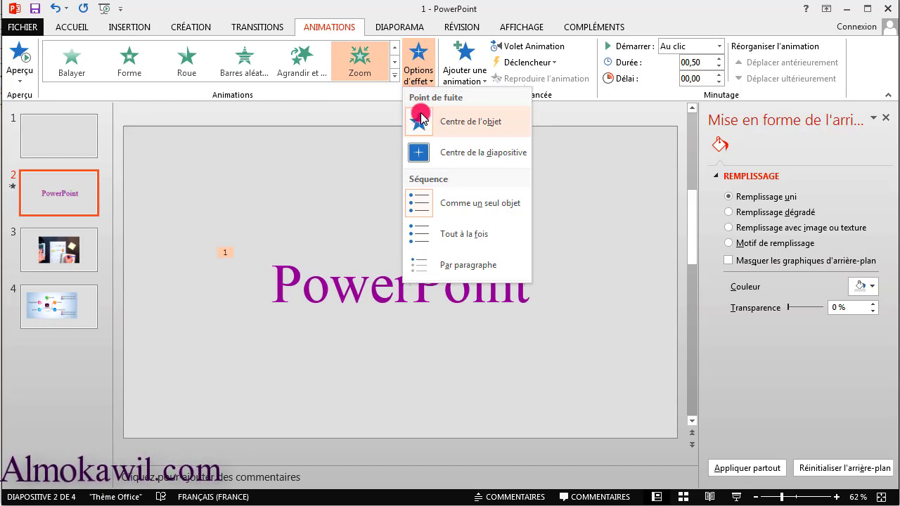
{"action": "left_click", "coordinate": [449, 151]}
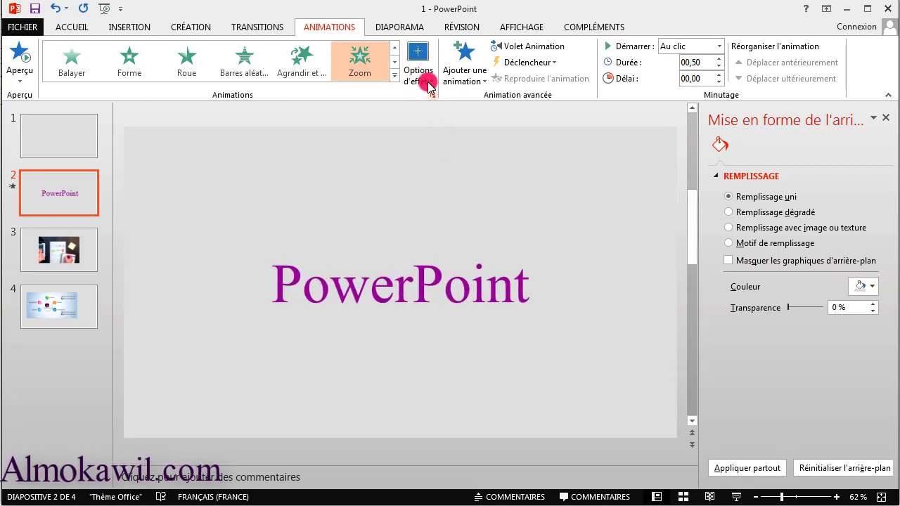
{"action": "left_click", "coordinate": [424, 81]}
{"action": "left_click", "coordinate": [439, 121]}
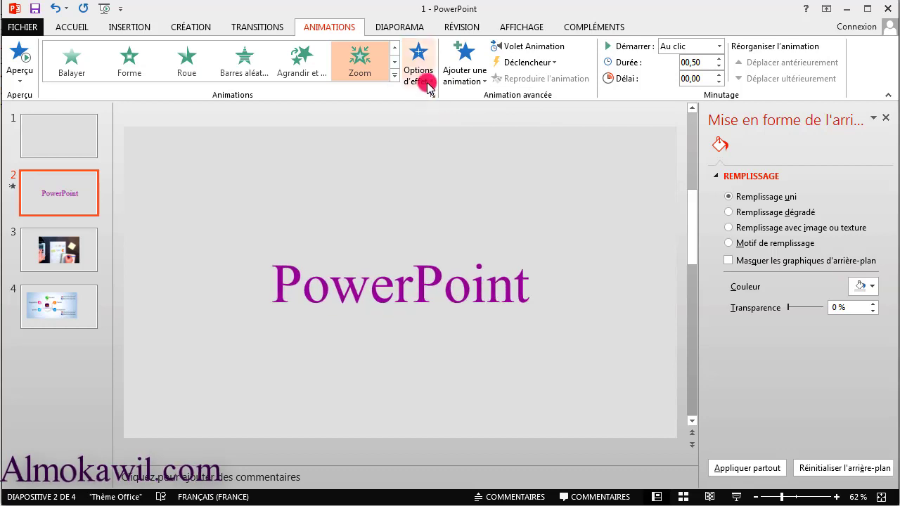
{"action": "left_click", "coordinate": [424, 79]}
{"action": "left_click", "coordinate": [450, 149]}
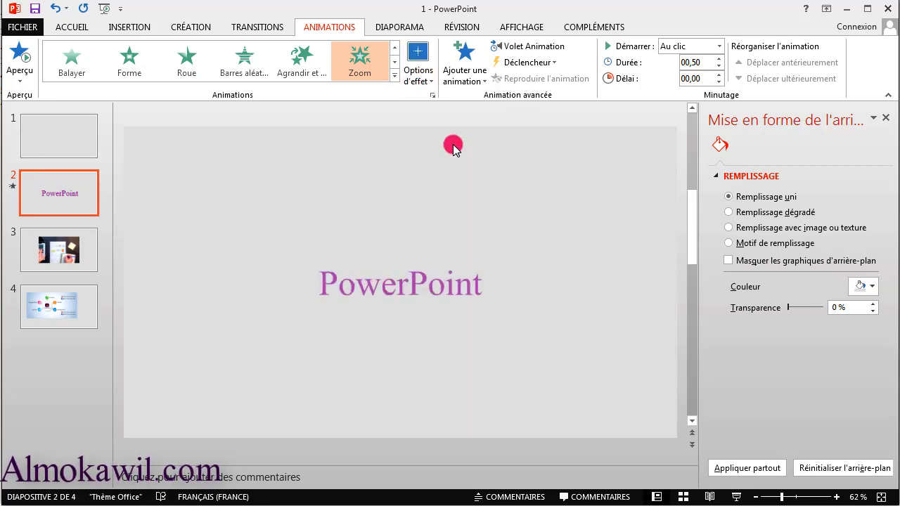
- Review the Zoom effect options without changing them
{"action": "left_click", "coordinate": [419, 76]}
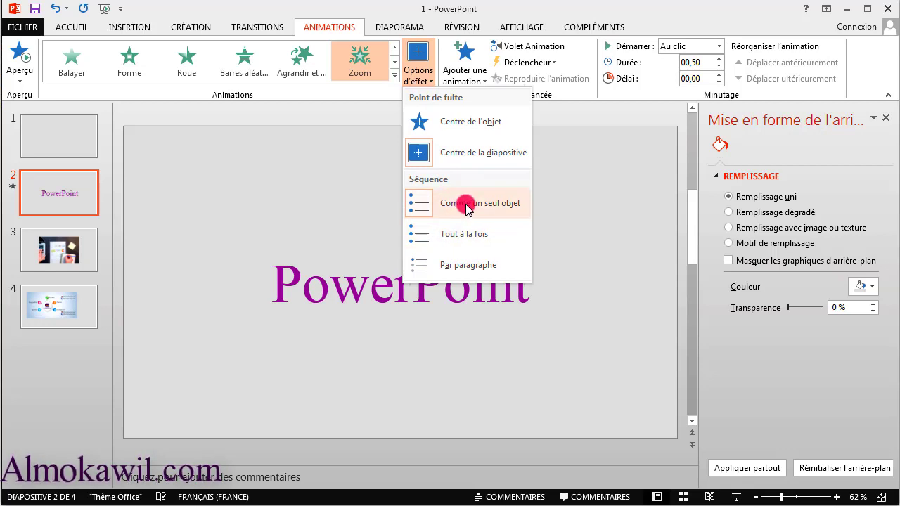
{"action": "left_click", "coordinate": [313, 291]}
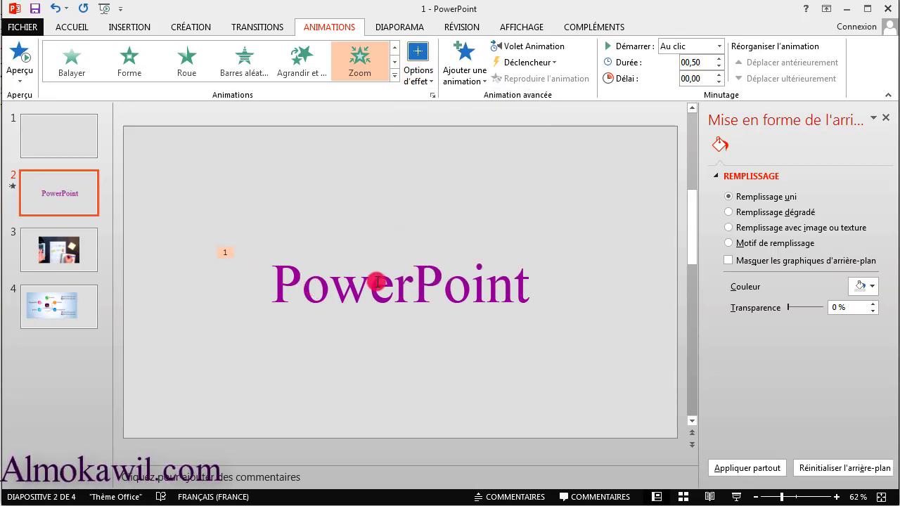
{"action": "left_click", "coordinate": [421, 72]}
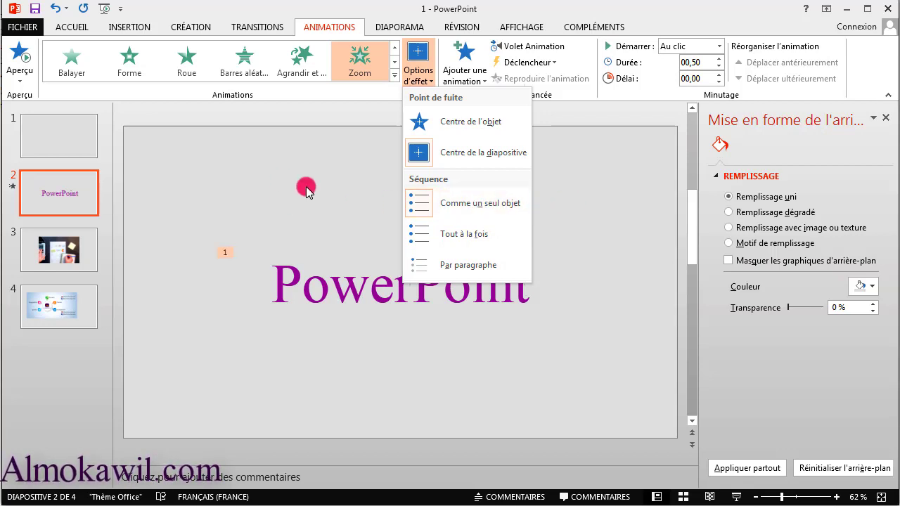
{"action": "left_click", "coordinate": [326, 220]}
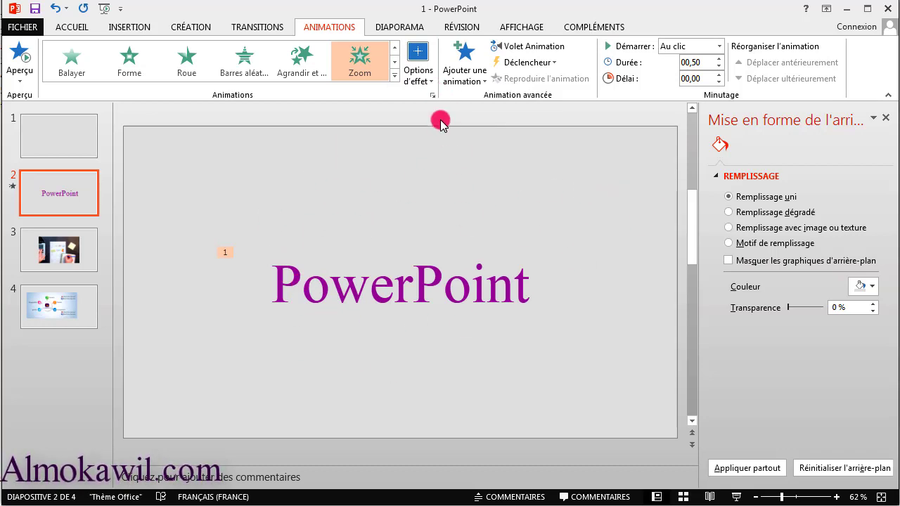
{"action": "left_click", "coordinate": [420, 70]}
{"action": "left_click", "coordinate": [426, 77]}
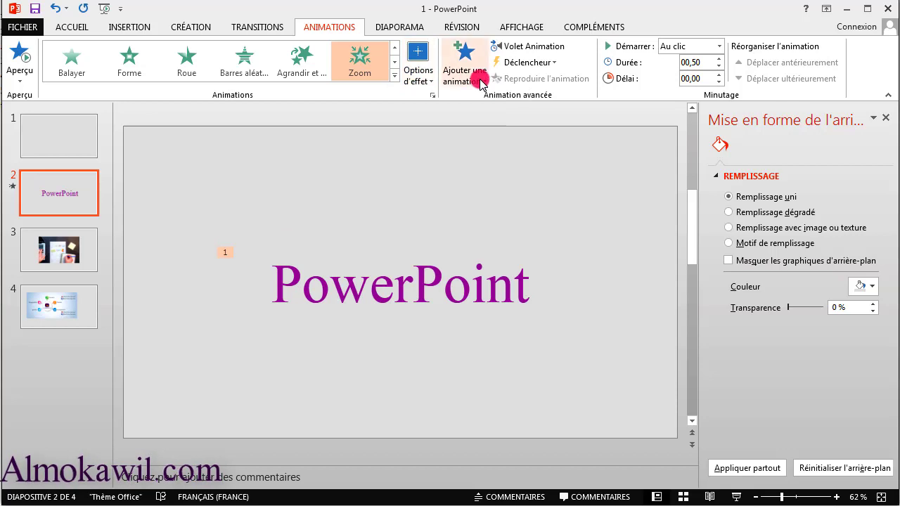
{"action": "left_click", "coordinate": [481, 83]}
- Select the purple title box and apply the Zoom entrance animation
{"action": "left_click", "coordinate": [481, 84]}
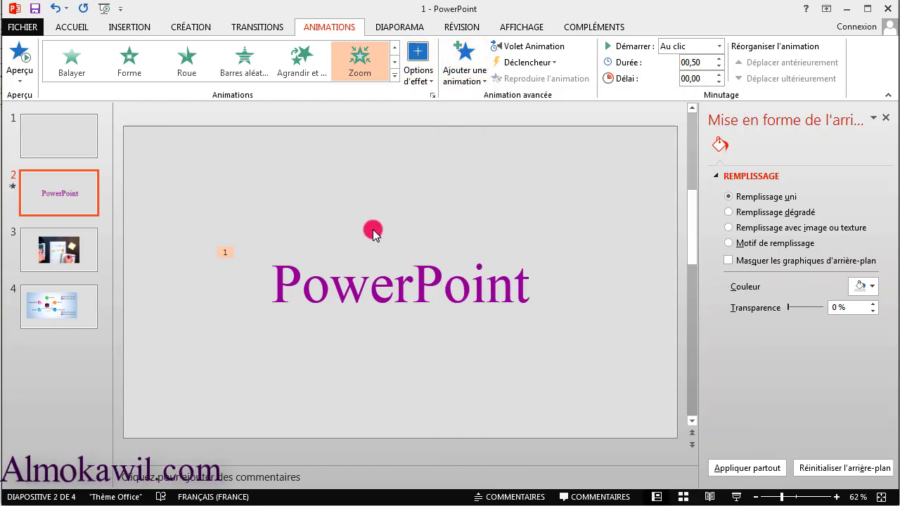
{"action": "left_click", "coordinate": [371, 283]}
{"action": "mouse_move", "coordinate": [385, 244]}
{"action": "left_mouse_down"}
{"action": "mouse_move", "coordinate": [346, 197]}
{"action": "mouse_move", "coordinate": [371, 96]}
{"action": "left_mouse_up"}
{"action": "left_click", "coordinate": [395, 75]}
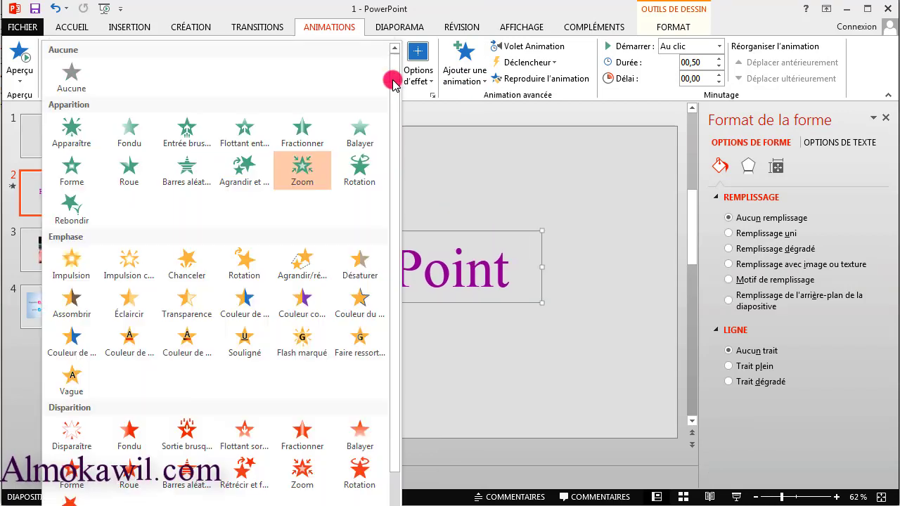
{"action": "left_click", "coordinate": [320, 173]}
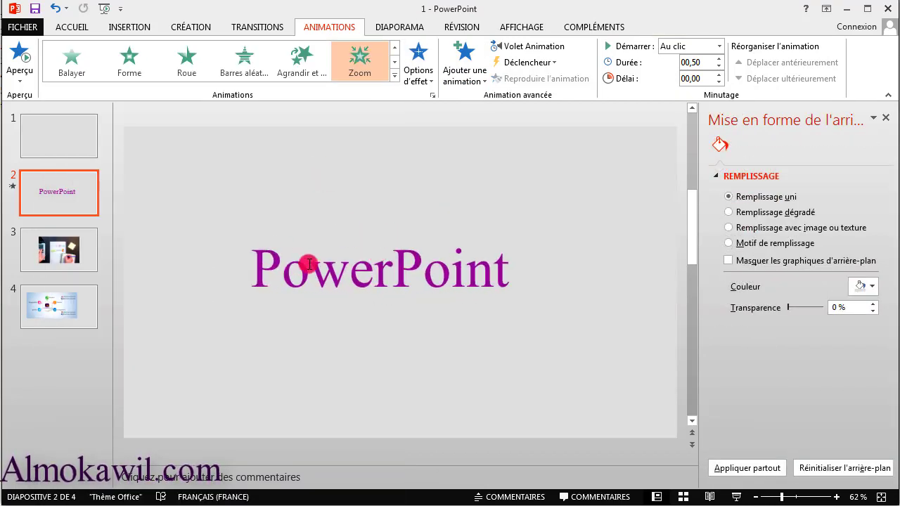
- Duplicate the title box and place the copy below the original
{"action": "left_click", "coordinate": [345, 263]}
{"action": "left_click", "coordinate": [392, 281]}
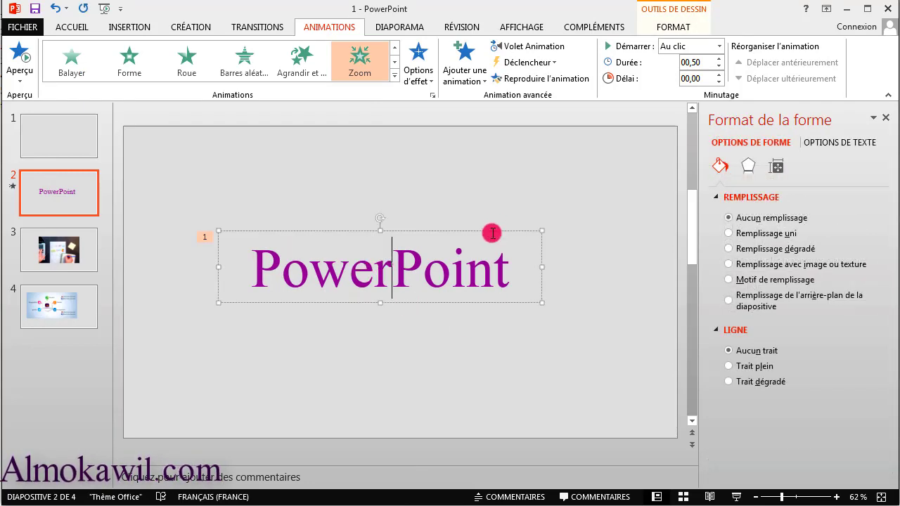
{"action": "key", "text": "Escape"}
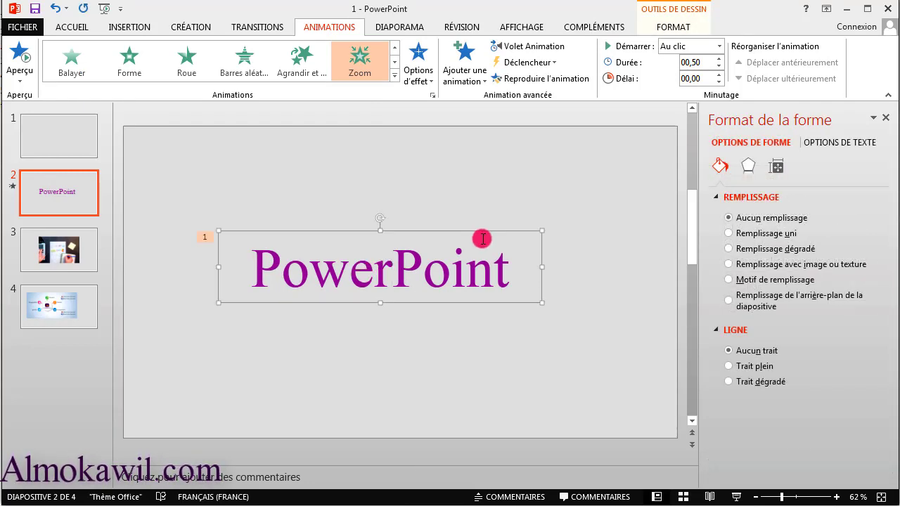
{"action": "key", "text": "ctrl+d"}
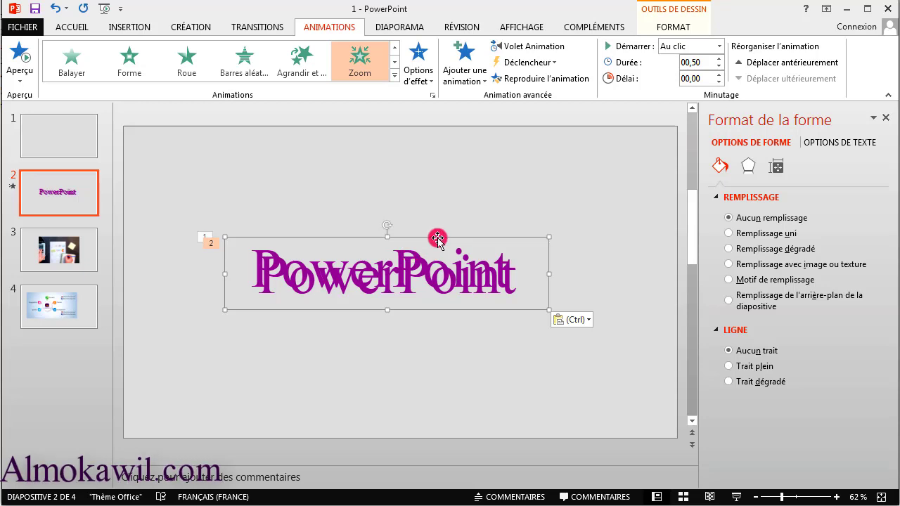
{"action": "left_click_drag", "start_coordinate": [432, 237], "coordinate": [429, 320]}
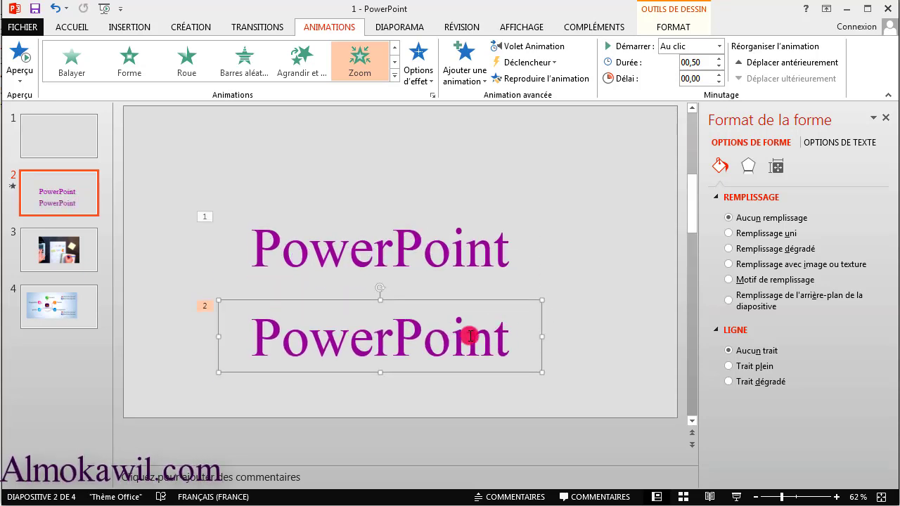
- Colour the copied PowerPoint text yellow using Couleur de police
{"action": "double_click", "coordinate": [466, 333]}
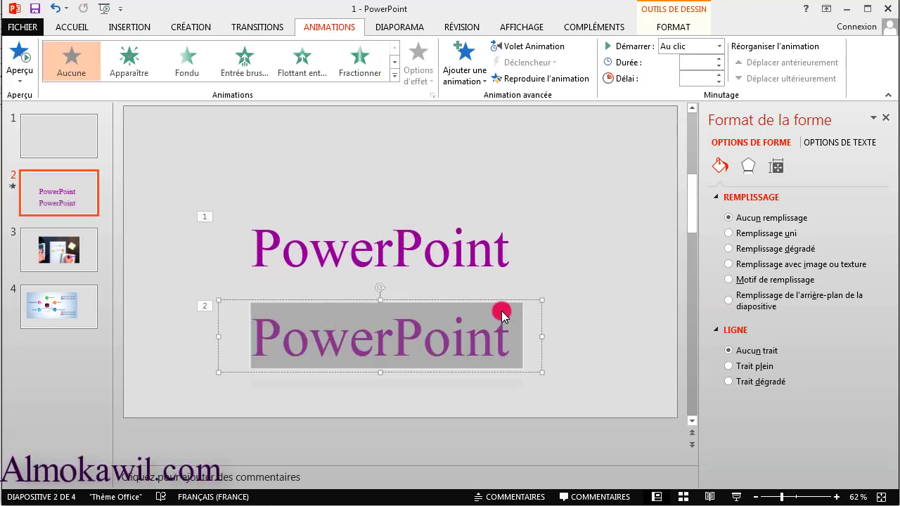
{"action": "left_click", "coordinate": [93, 32]}
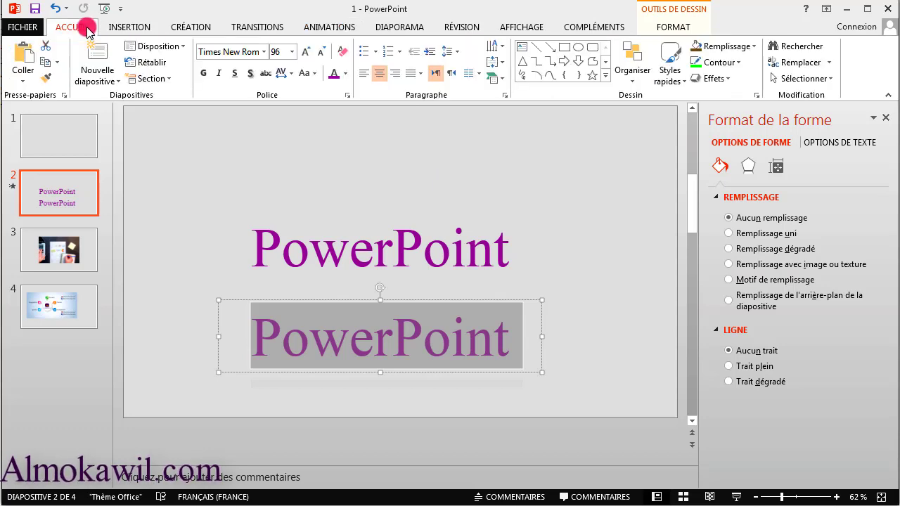
{"action": "left_click", "coordinate": [346, 74]}
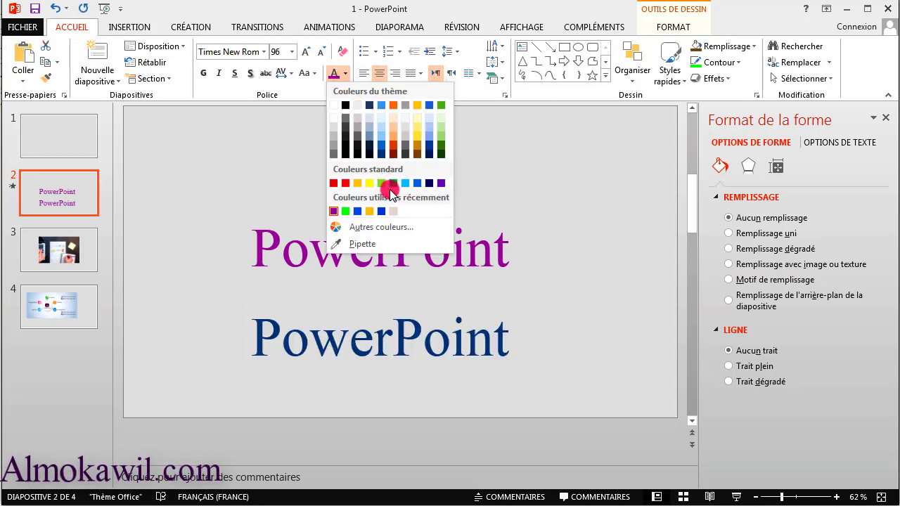
{"action": "left_click", "coordinate": [369, 180]}
{"action": "left_click", "coordinate": [536, 246]}
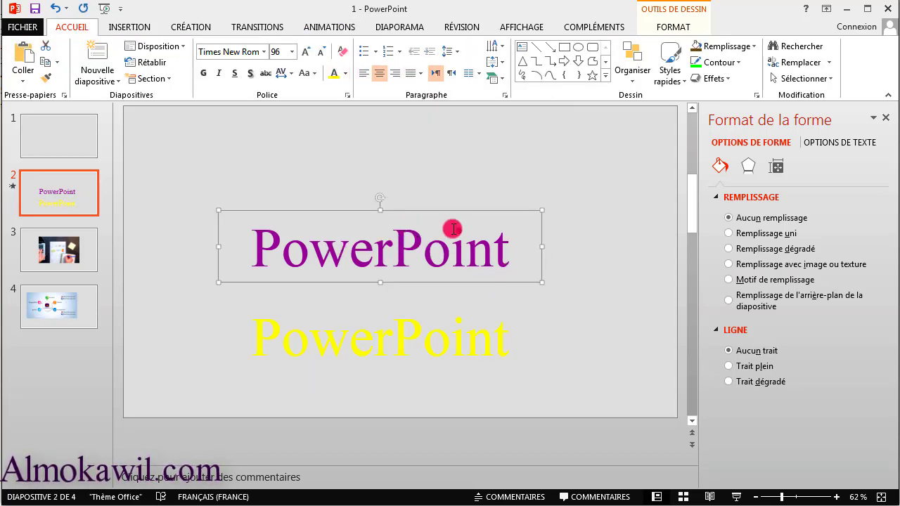
{"action": "left_click", "coordinate": [336, 27]}
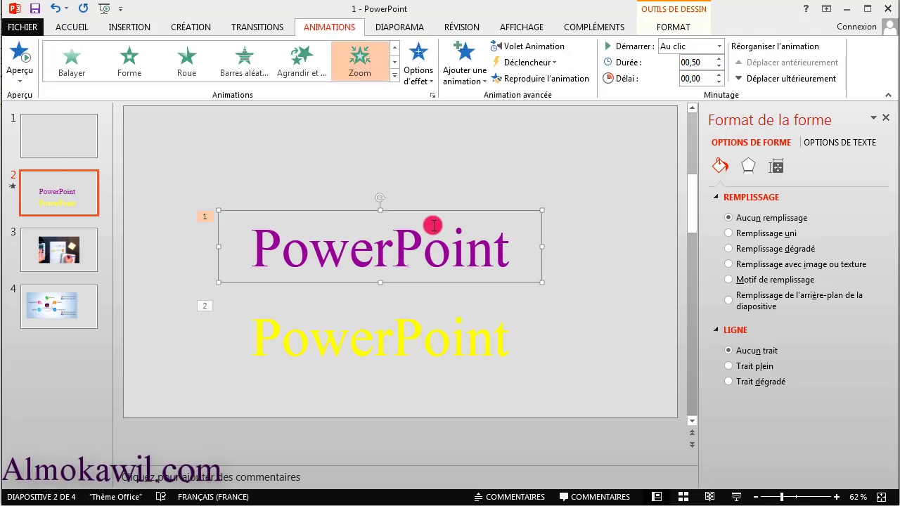
- Give the yellow PowerPoint text box a Rebondir entrance and close the background pane
{"action": "left_click", "coordinate": [362, 336]}
{"action": "left_click", "coordinate": [398, 256]}
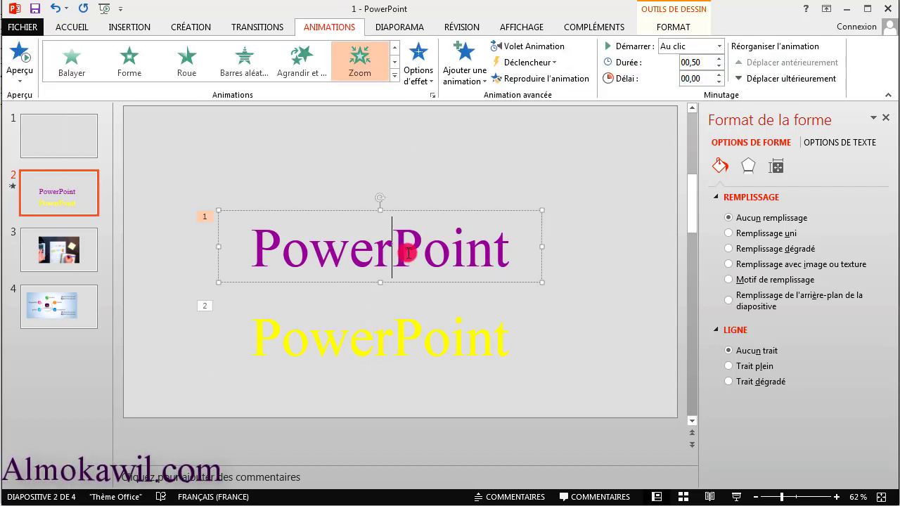
{"action": "left_click", "coordinate": [398, 320]}
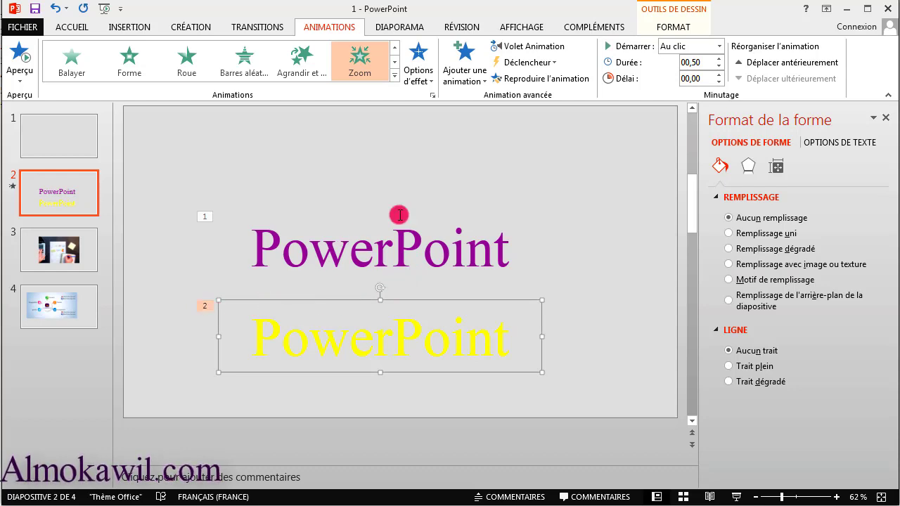
{"action": "left_click", "coordinate": [202, 306]}
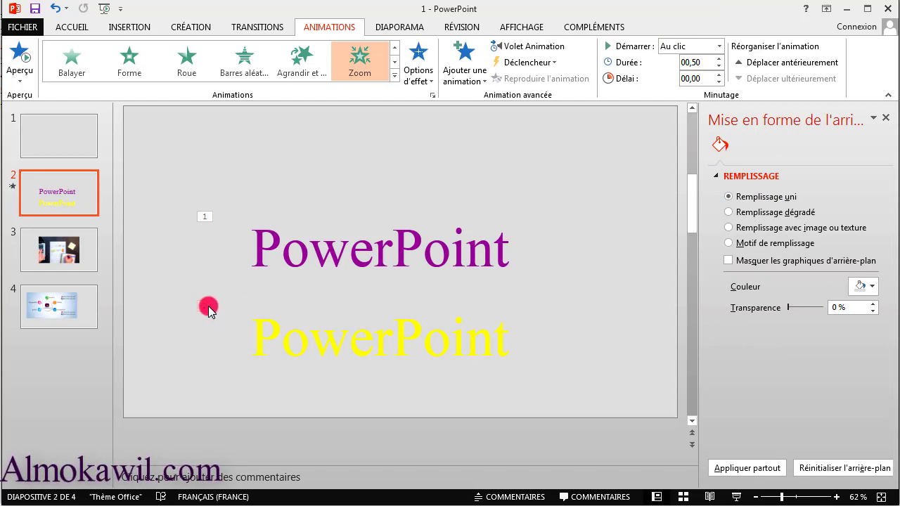
{"action": "left_click", "coordinate": [356, 331]}
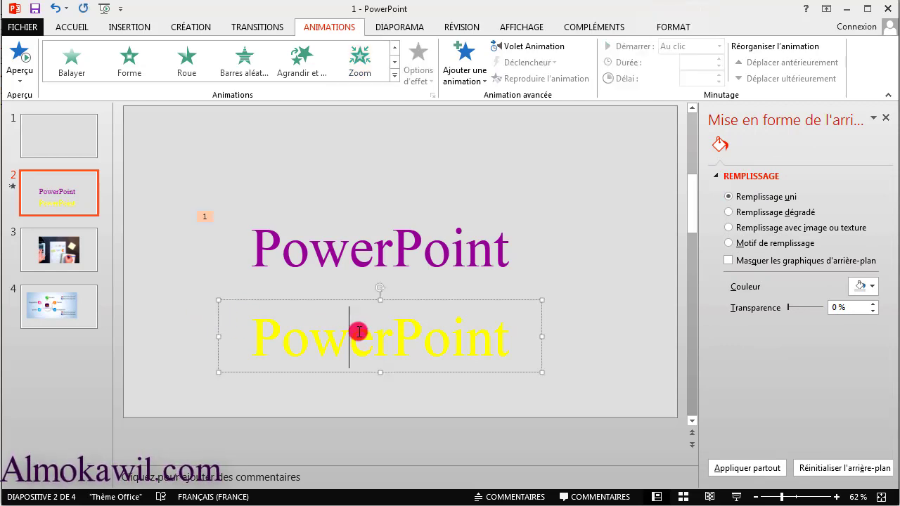
{"action": "left_click", "coordinate": [369, 298]}
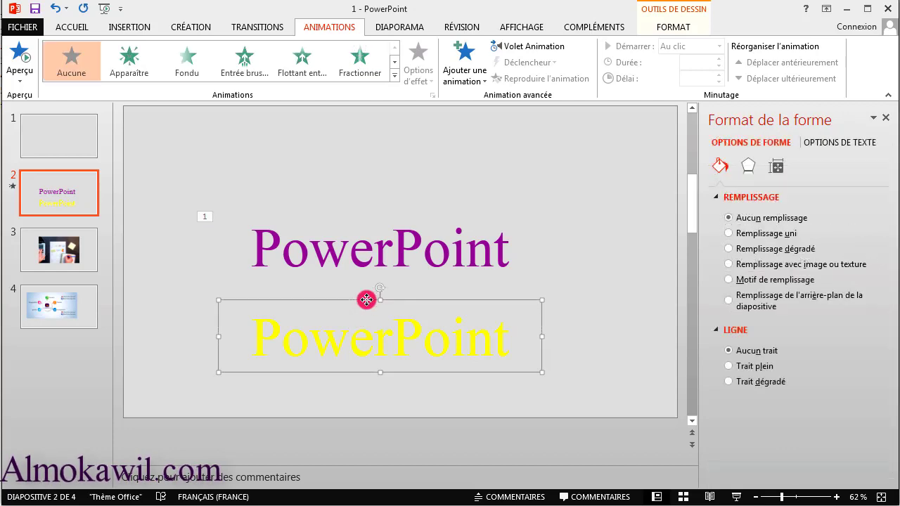
{"action": "left_click", "coordinate": [395, 74]}
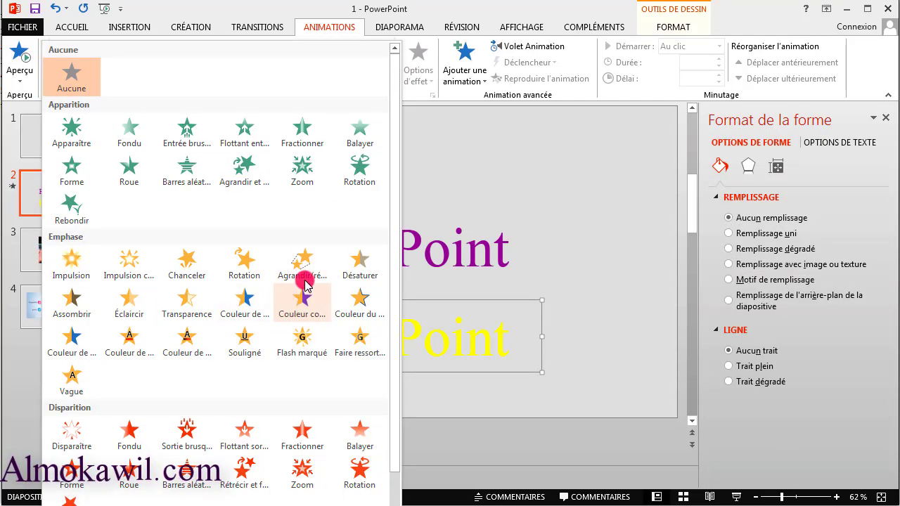
{"action": "left_click", "coordinate": [77, 206]}
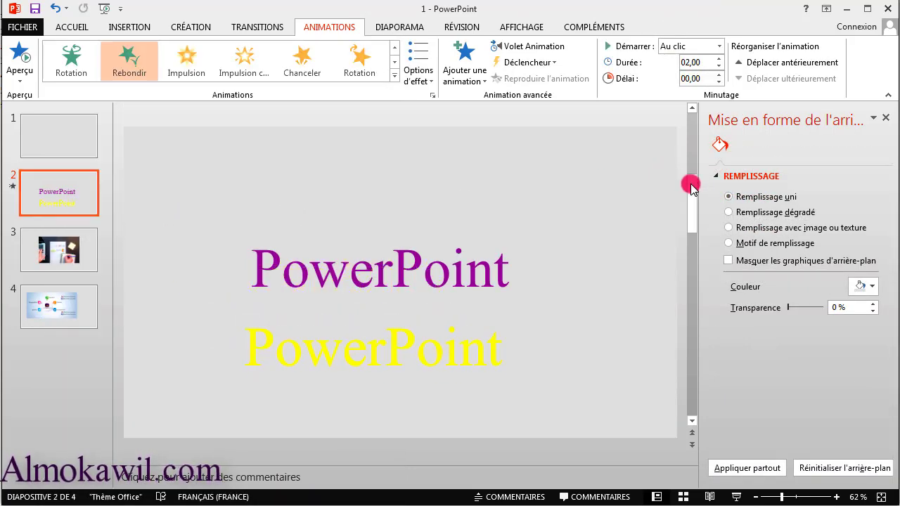
{"action": "left_click", "coordinate": [887, 121]}
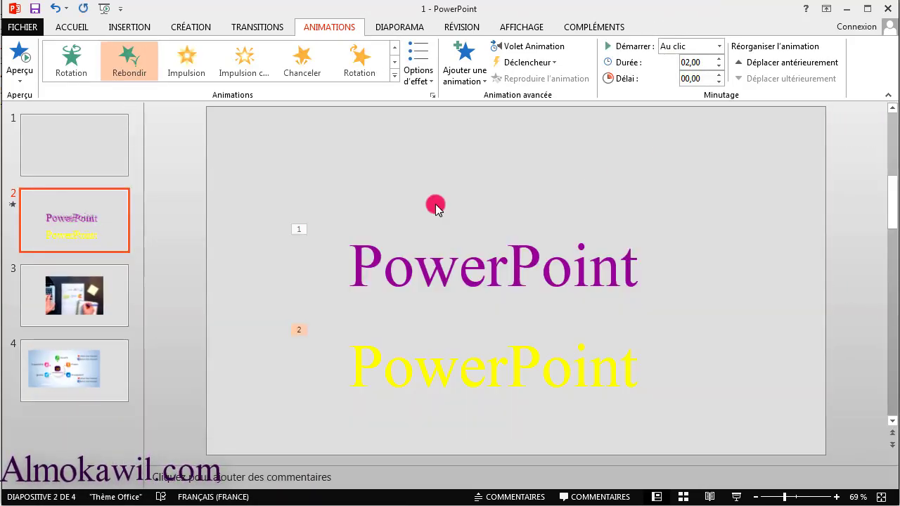
{"action": "left_click_drag", "start_coordinate": [96, 199], "coordinate": [106, 144]}
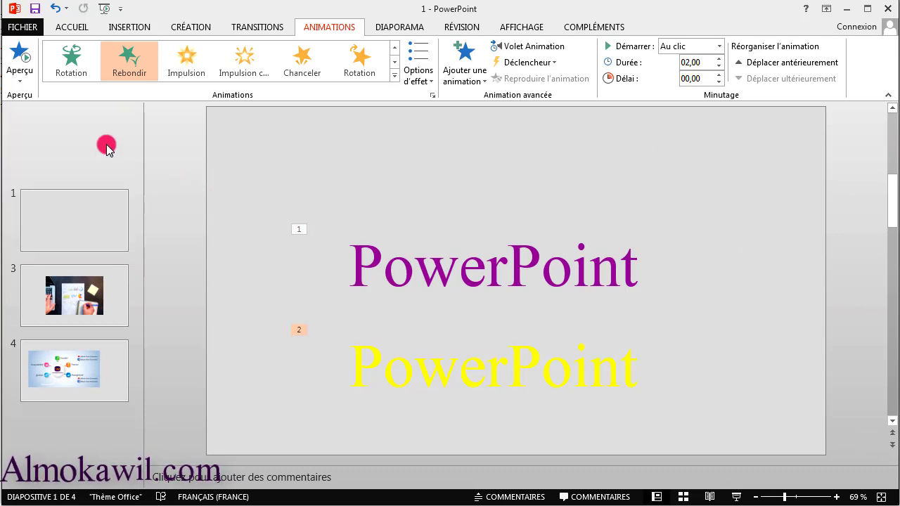
{"action": "left_click", "coordinate": [509, 26]}
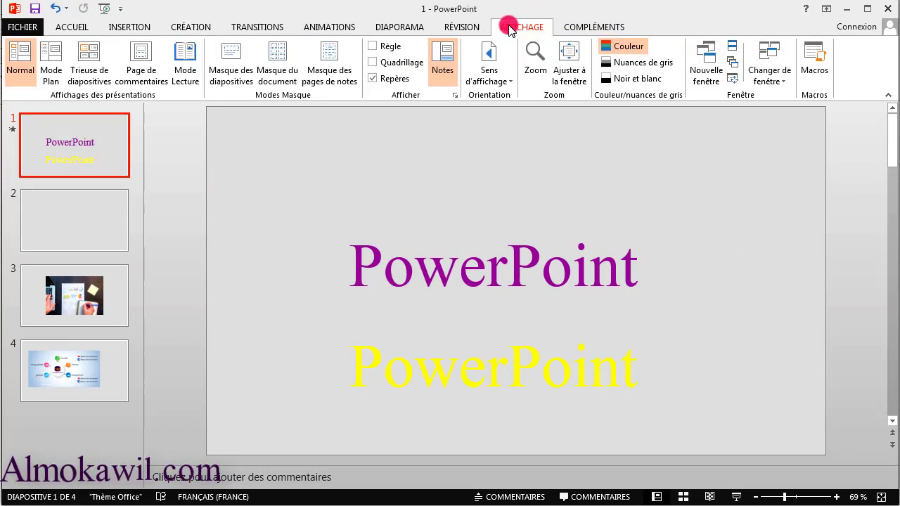
{"action": "left_click", "coordinate": [180, 68]}
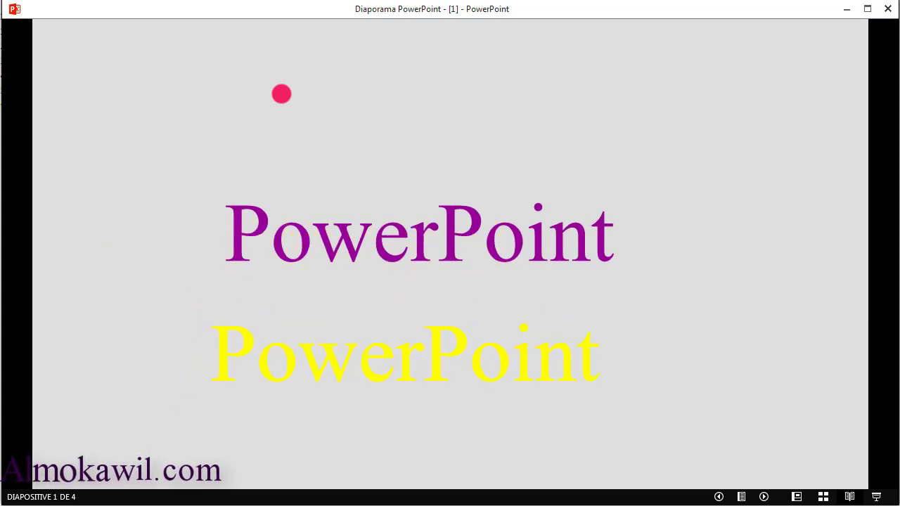
{"action": "key", "text": "Right"}
{"action": "key", "text": "Left"}
{"action": "key", "text": "Escape"}
- Give the purple title a Zoom entrance and move it slightly higher on the slide
{"action": "left_click", "coordinate": [574, 266]}
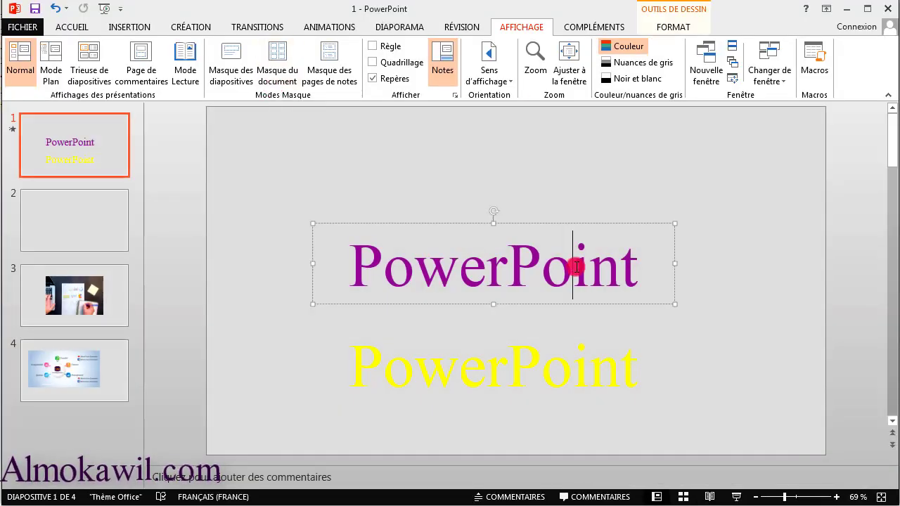
{"action": "left_click", "coordinate": [549, 223]}
{"action": "left_click", "coordinate": [329, 27]}
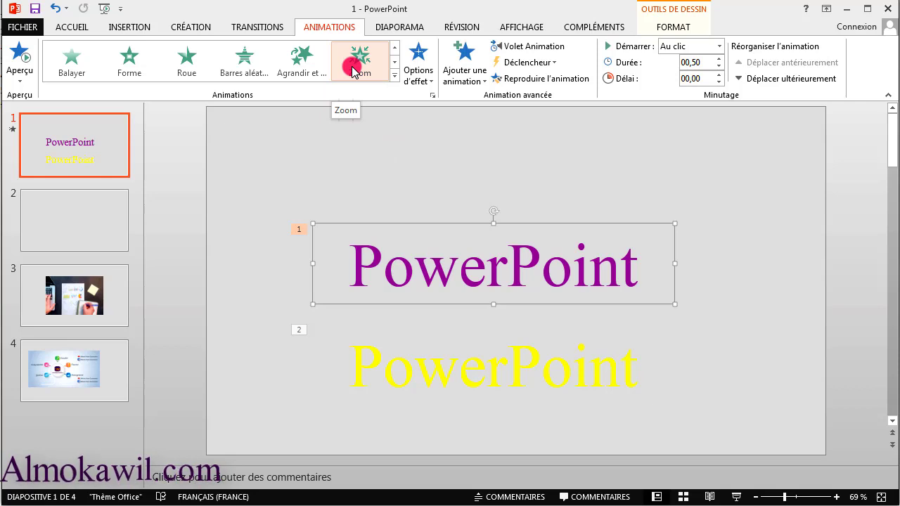
{"action": "left_click", "coordinate": [354, 71]}
{"action": "mouse_move", "coordinate": [456, 224]}
{"action": "left_mouse_down"}
{"action": "mouse_move", "coordinate": [452, 185]}
{"action": "mouse_move", "coordinate": [440, 187]}
{"action": "left_mouse_up"}
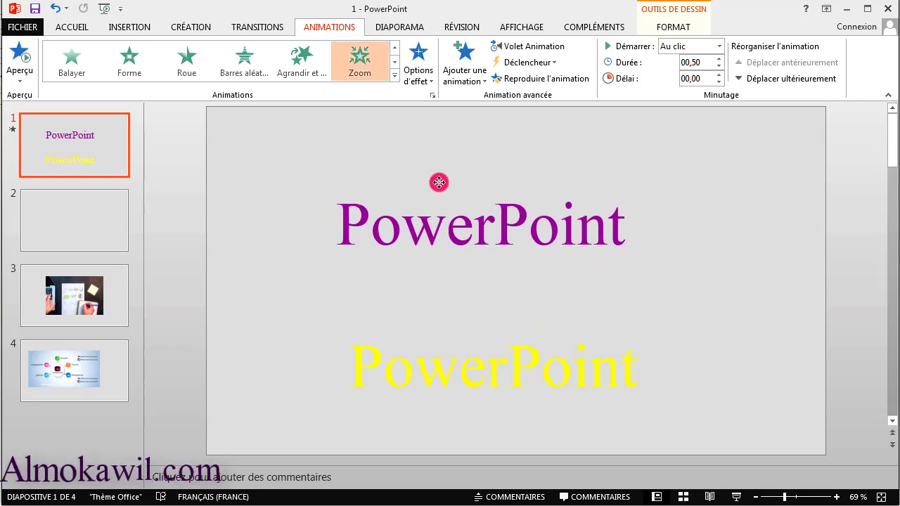
- Add a Balayer exit animation to the purple title after its Zoom entrance
{"action": "left_click", "coordinate": [393, 79]}
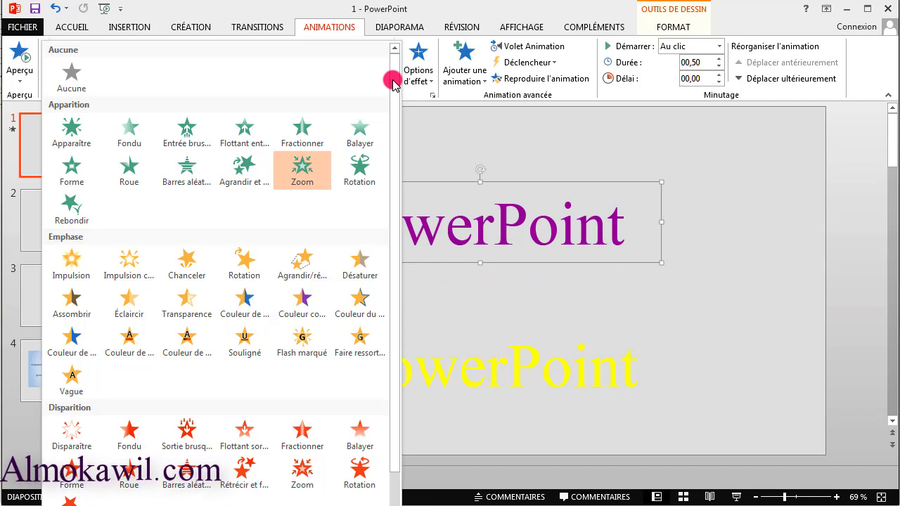
{"action": "left_click", "coordinate": [458, 177]}
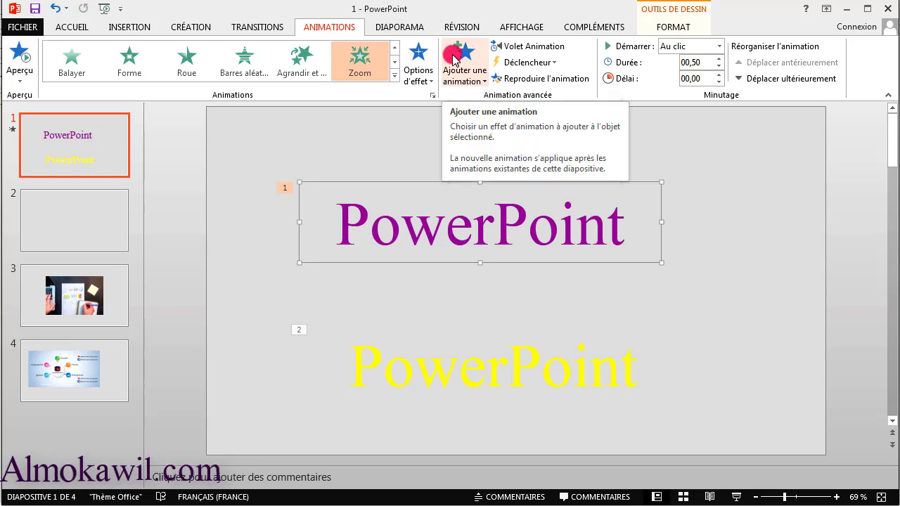
{"action": "left_click", "coordinate": [485, 83]}
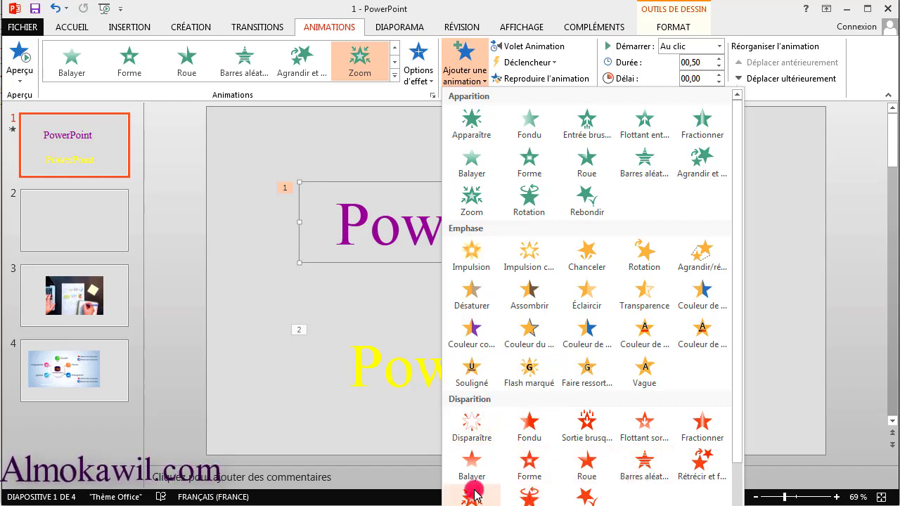
{"action": "left_click", "coordinate": [471, 462]}
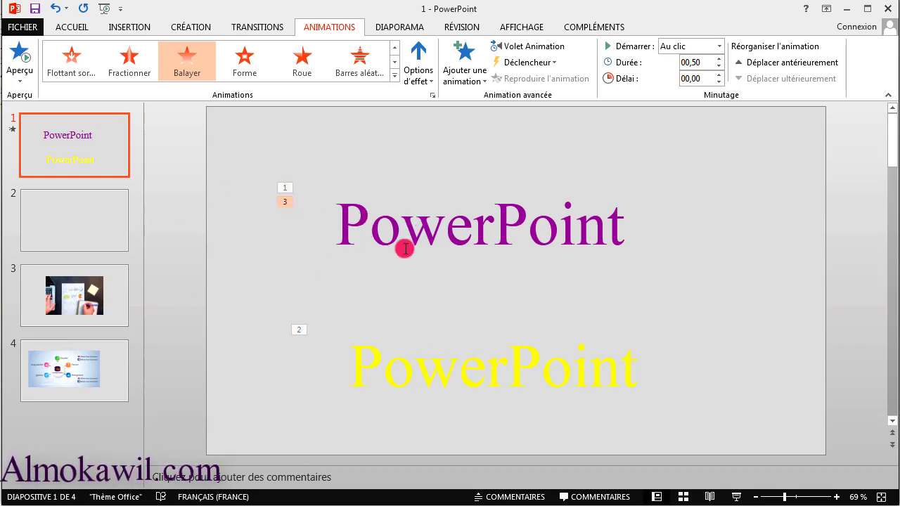
{"action": "left_click", "coordinate": [529, 27]}
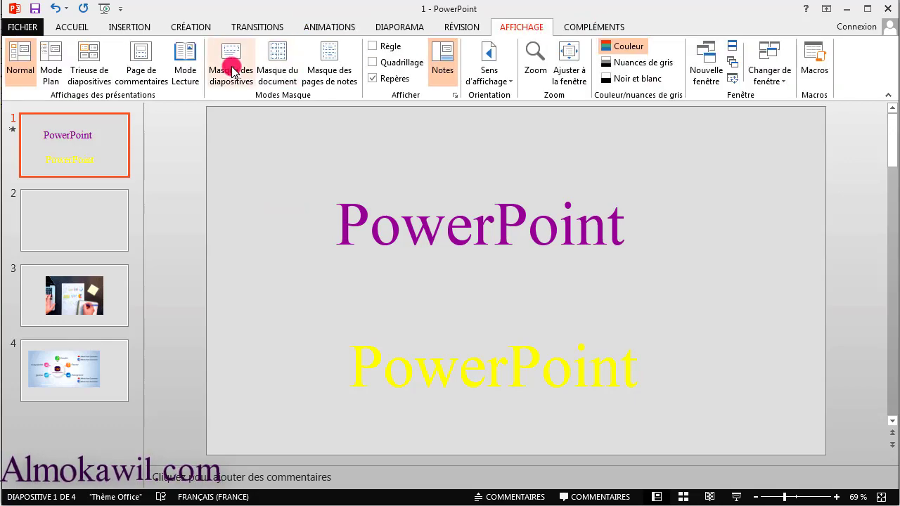
{"action": "left_click", "coordinate": [191, 55]}
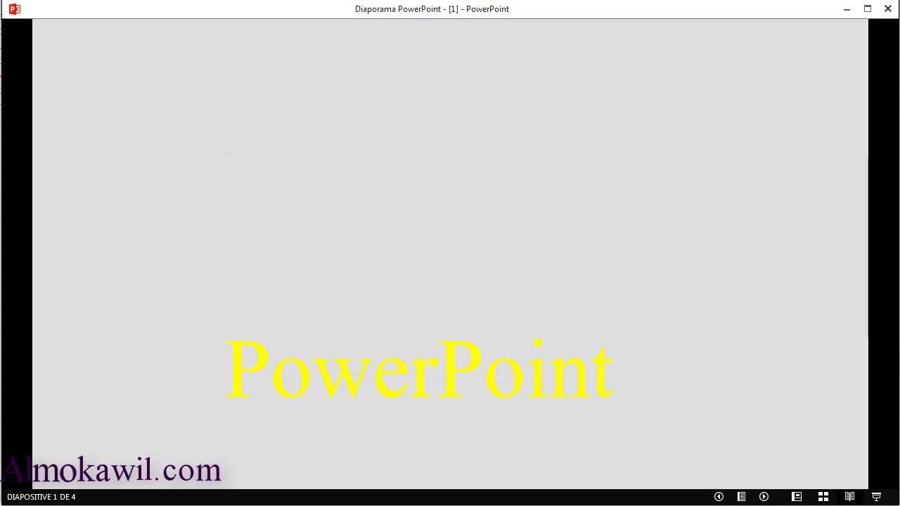
{"action": "key", "text": "Escape"}
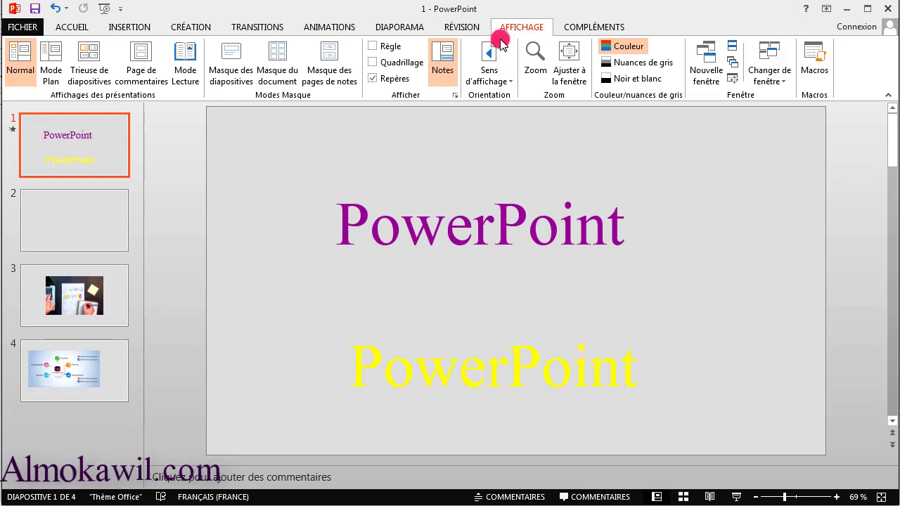
- Select the purple title and show the Animation pane with its three effects in order
{"action": "left_click", "coordinate": [314, 25]}
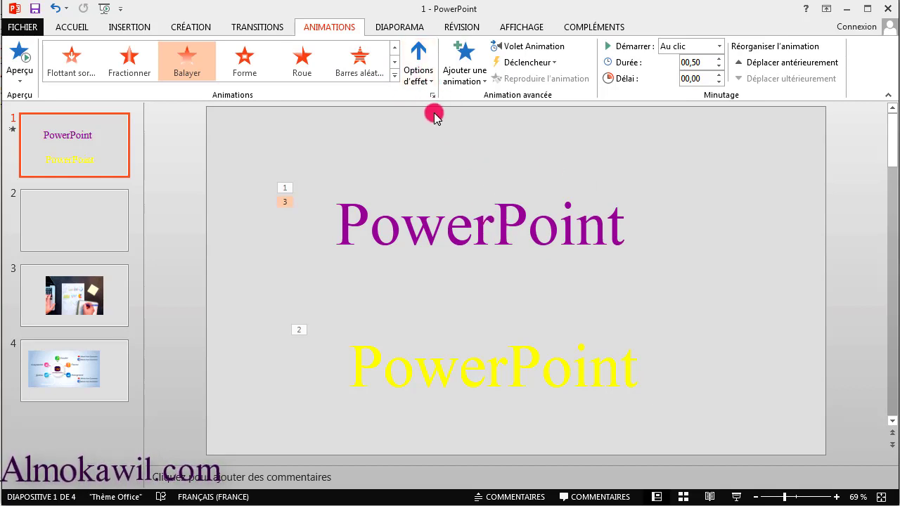
{"action": "double_click", "coordinate": [431, 84]}
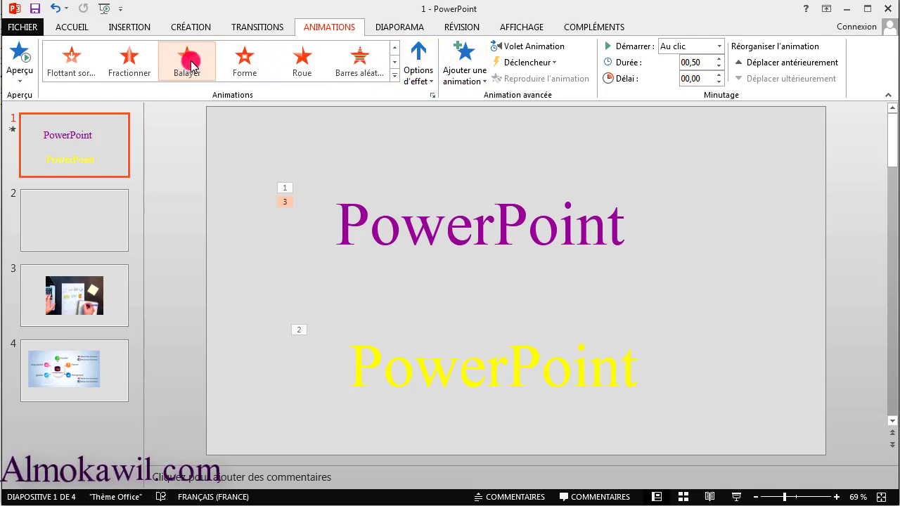
{"action": "left_click", "coordinate": [446, 224]}
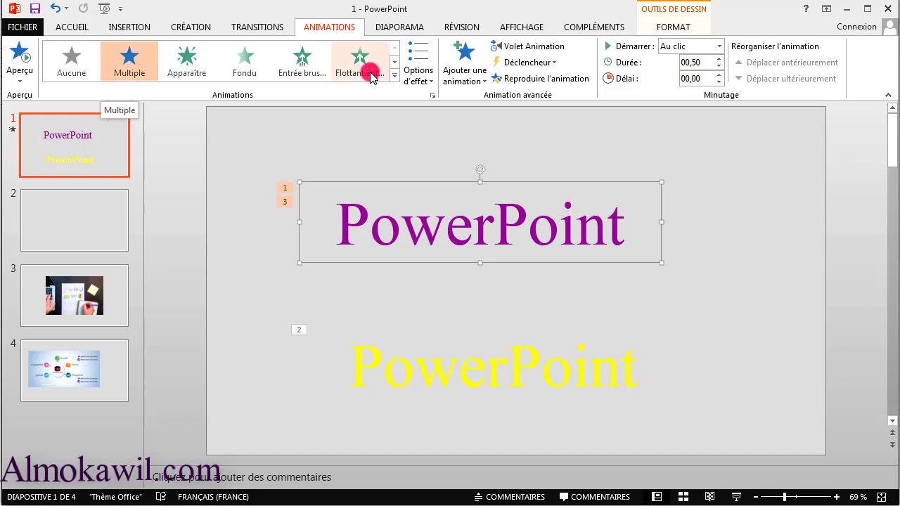
{"action": "left_click", "coordinate": [394, 75]}
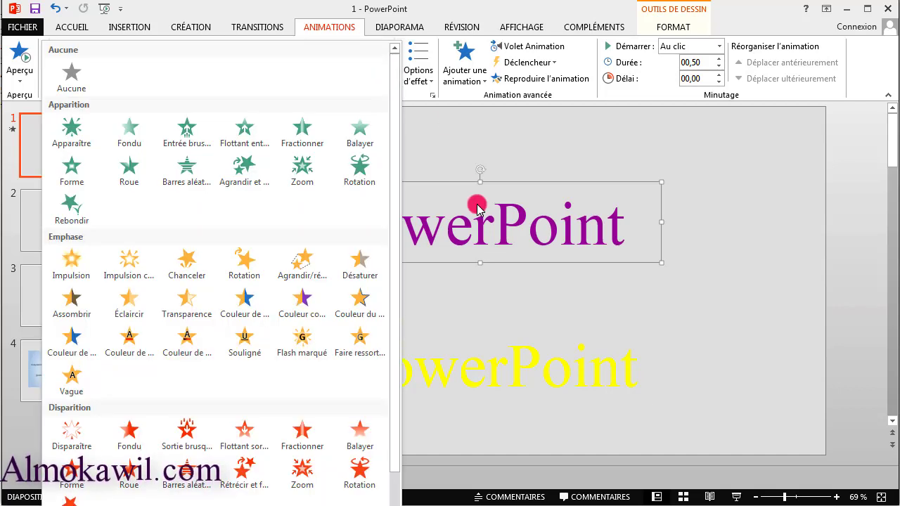
{"action": "left_click", "coordinate": [461, 182]}
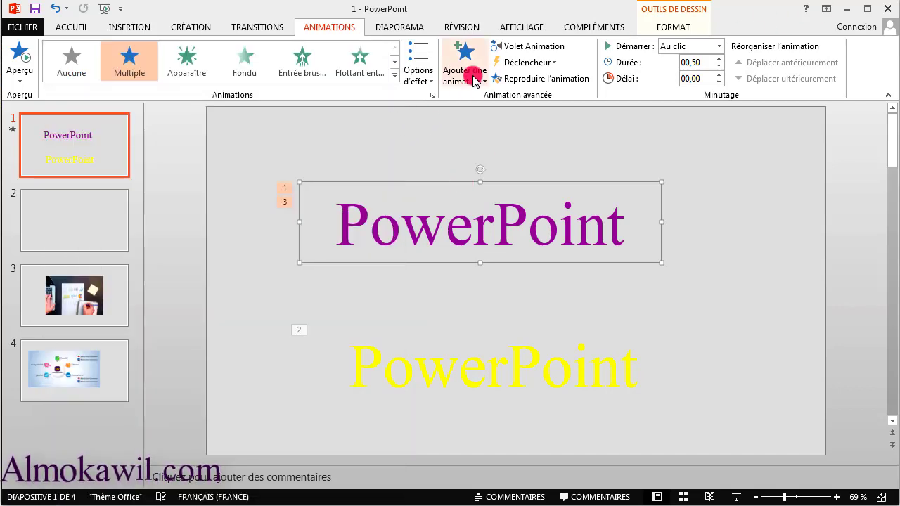
{"action": "left_click", "coordinate": [418, 74]}
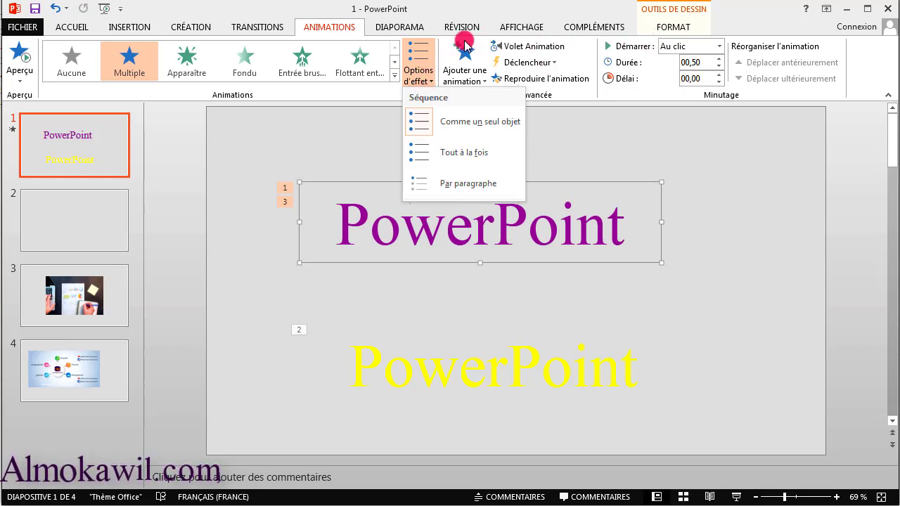
{"action": "left_click", "coordinate": [524, 48]}
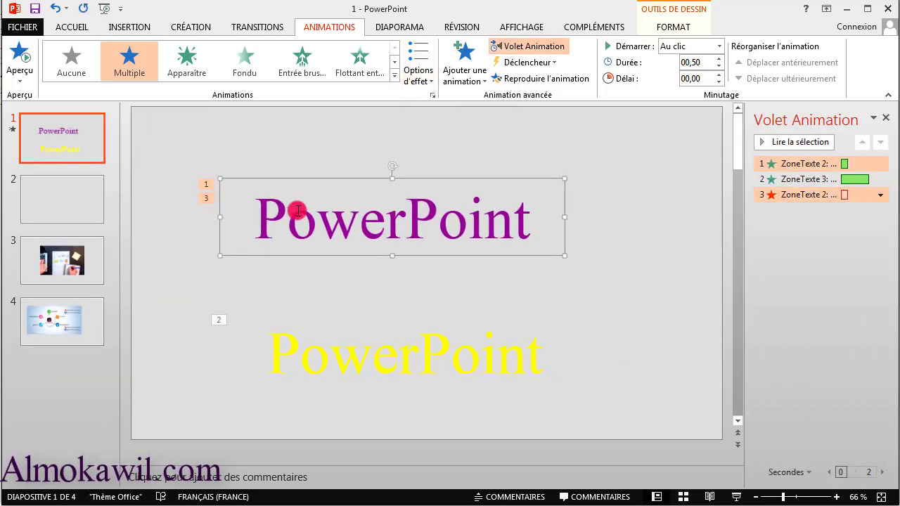
{"action": "left_click", "coordinate": [839, 192]}
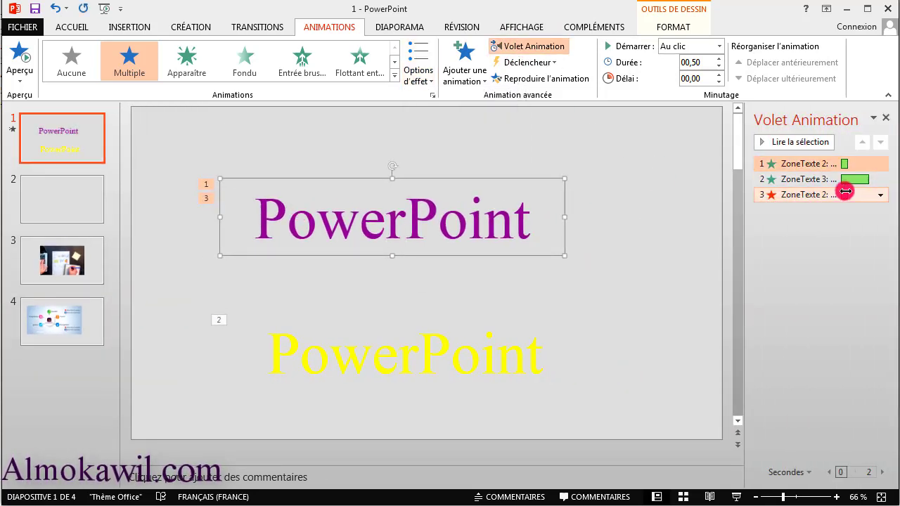
{"action": "double_click", "coordinate": [785, 166]}
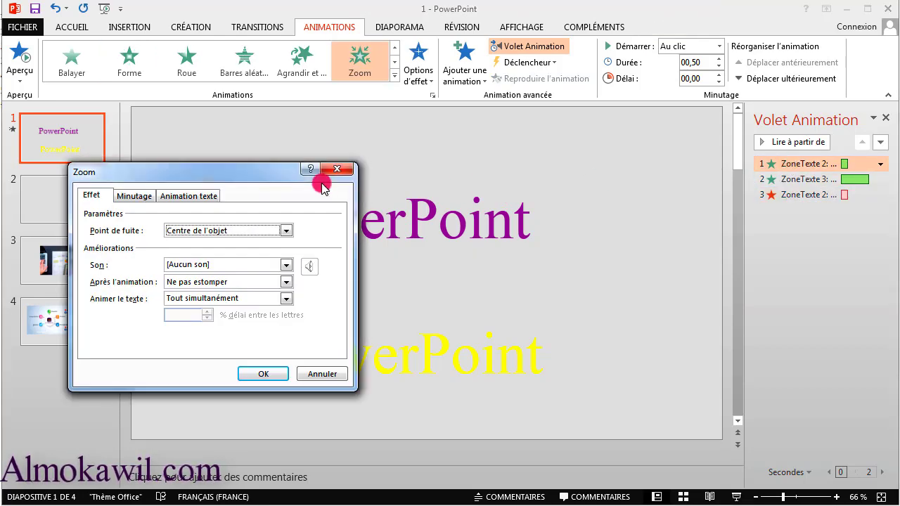
{"action": "left_click", "coordinate": [335, 170]}
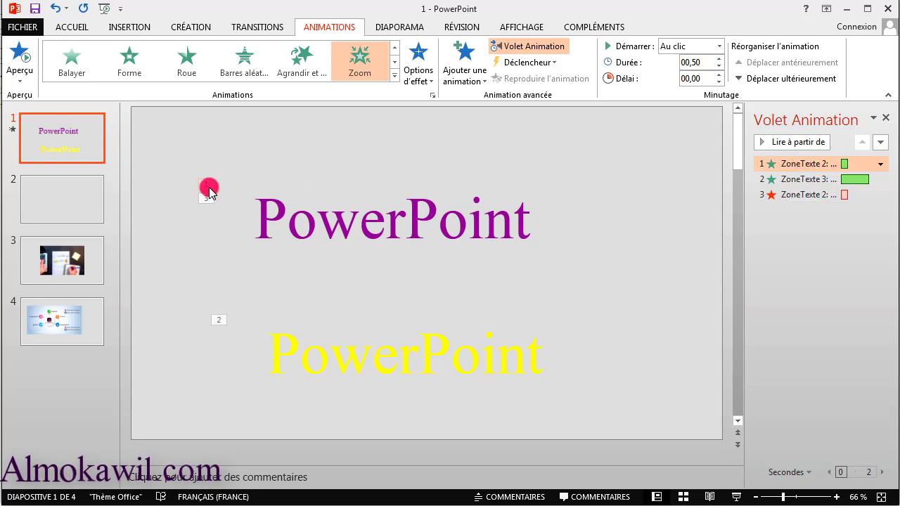
{"action": "left_click", "coordinate": [778, 181]}
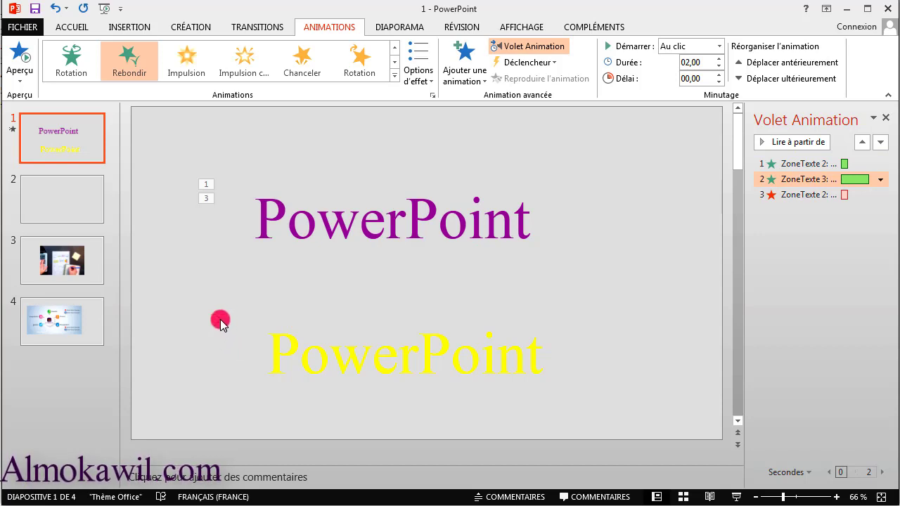
{"action": "left_click", "coordinate": [801, 195]}
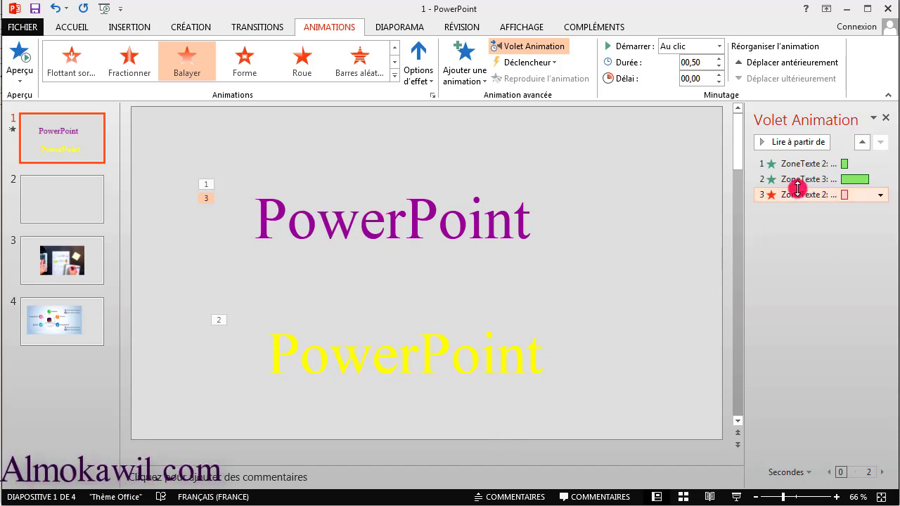
- Move the purple title's exit effect ahead of the yellow title's entrance in the Animation pane
{"action": "left_click_drag", "start_coordinate": [803, 194], "coordinate": [804, 177]}
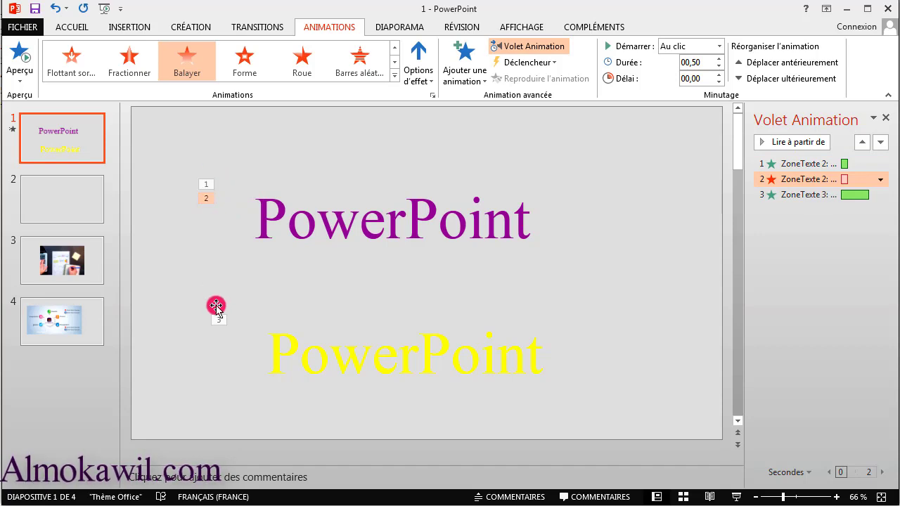
{"action": "left_click_drag", "start_coordinate": [783, 179], "coordinate": [790, 236]}
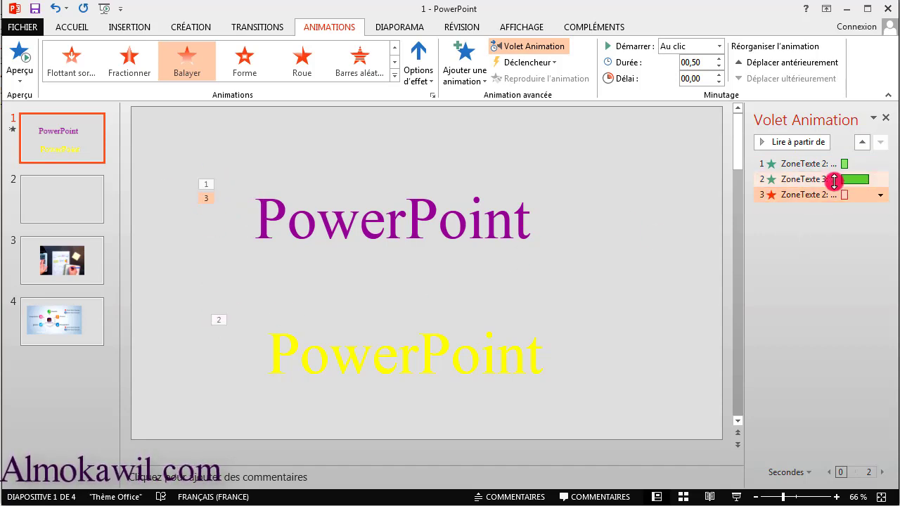
{"action": "left_click_drag", "start_coordinate": [803, 194], "coordinate": [806, 182]}
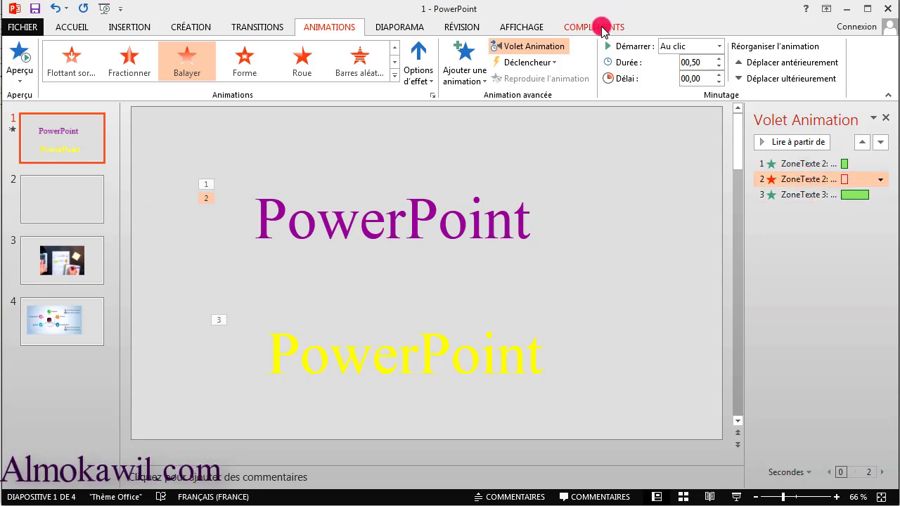
{"action": "left_click", "coordinate": [517, 27]}
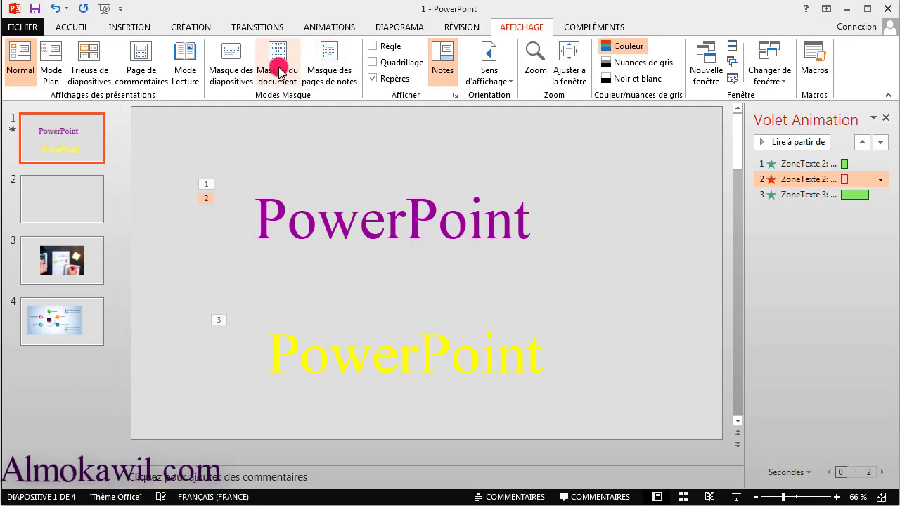
{"action": "left_click", "coordinate": [185, 56]}
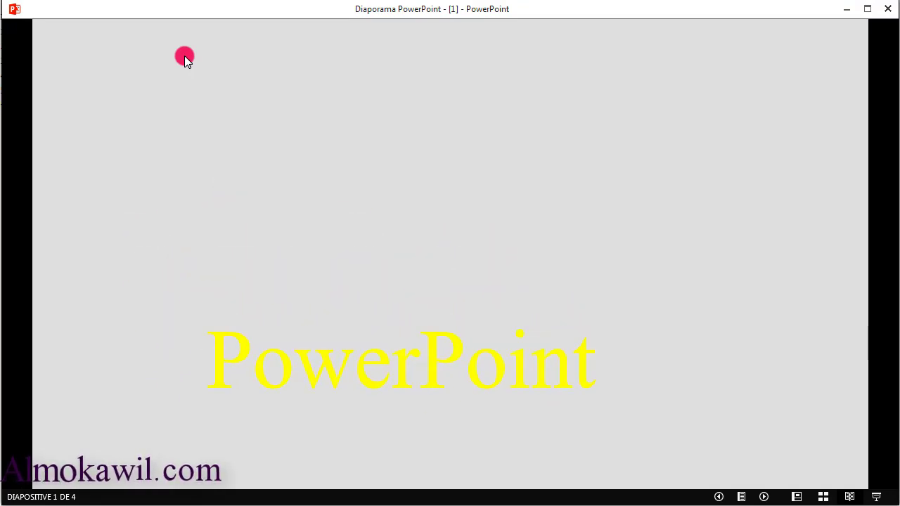
{"action": "key", "text": "Escape"}
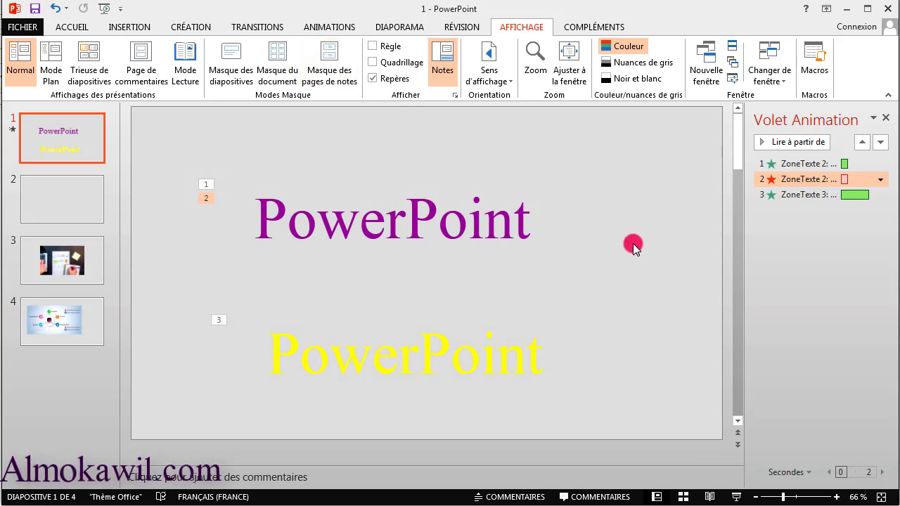
- Look through the start options of the purple title's exit animation in the Animation pane
{"action": "left_click", "coordinate": [879, 181]}
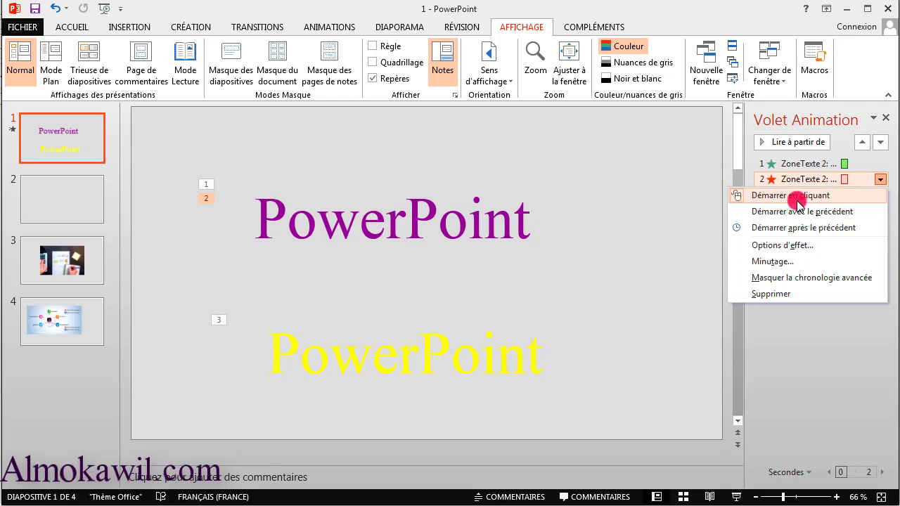
{"action": "left_click", "coordinate": [877, 181]}
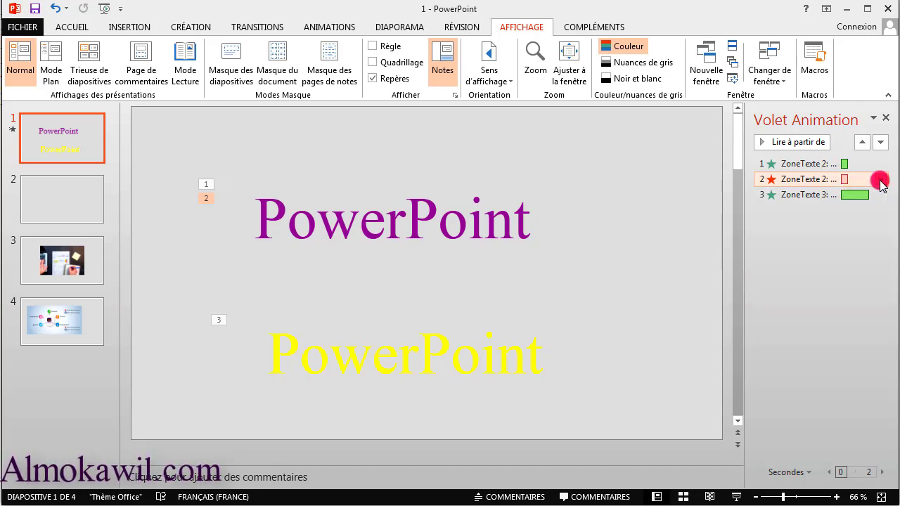
{"action": "left_click", "coordinate": [880, 181]}
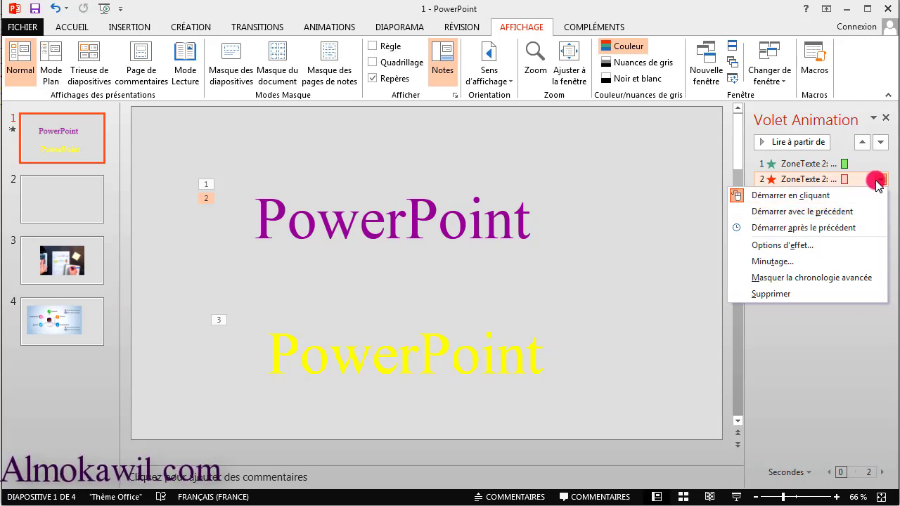
{"action": "left_click", "coordinate": [820, 166]}
{"action": "left_click", "coordinate": [824, 181]}
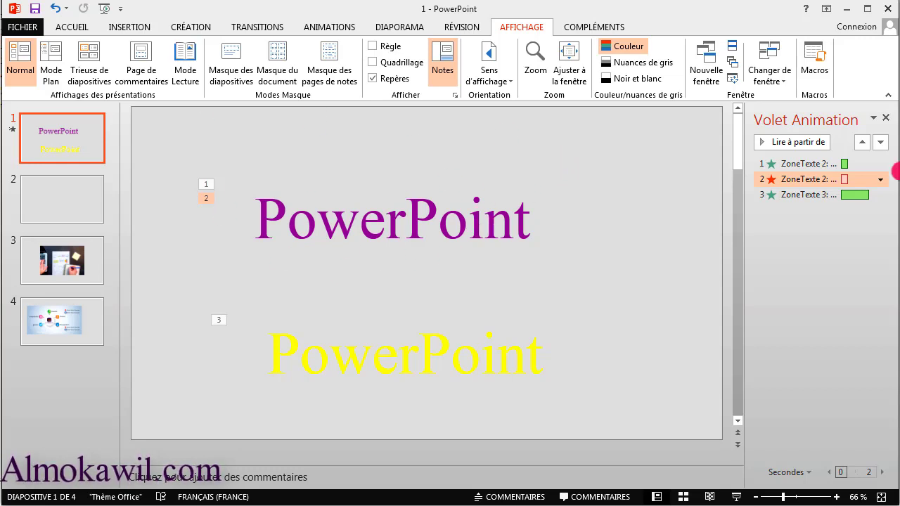
{"action": "left_click", "coordinate": [881, 182]}
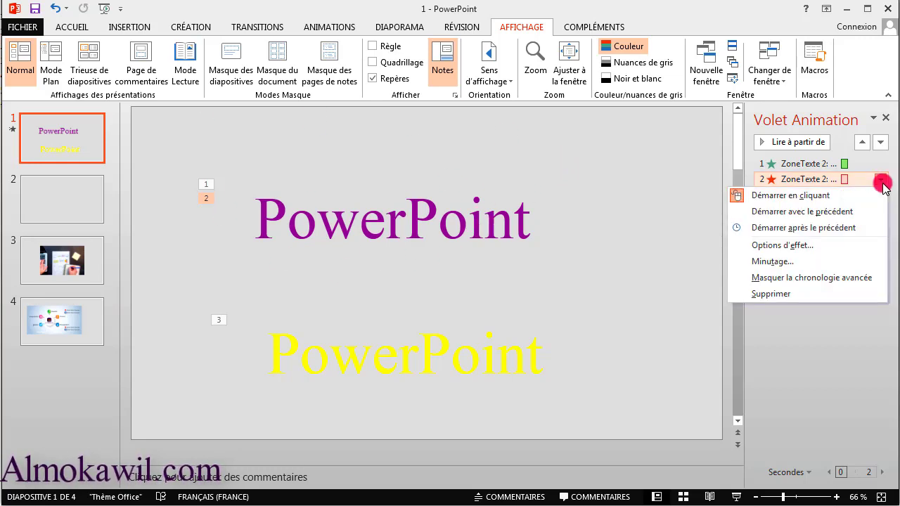
{"action": "left_click", "coordinate": [464, 223]}
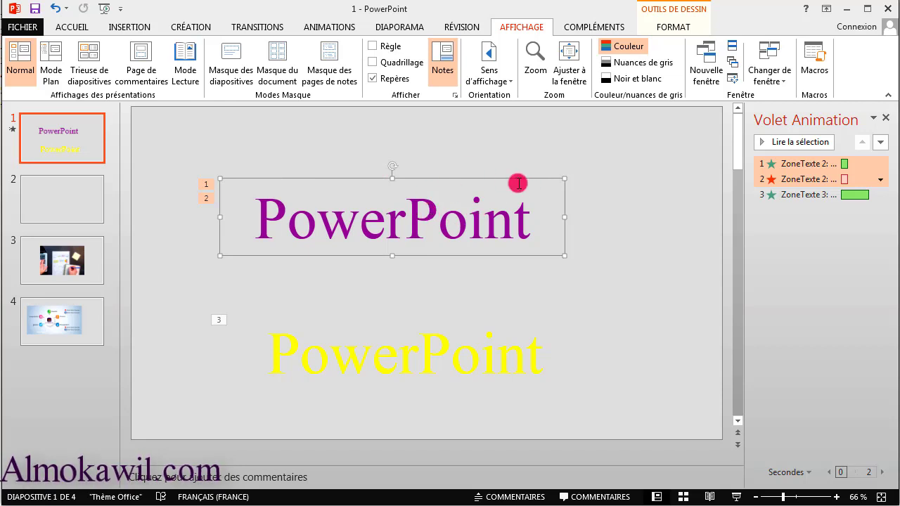
{"action": "left_click", "coordinate": [878, 180]}
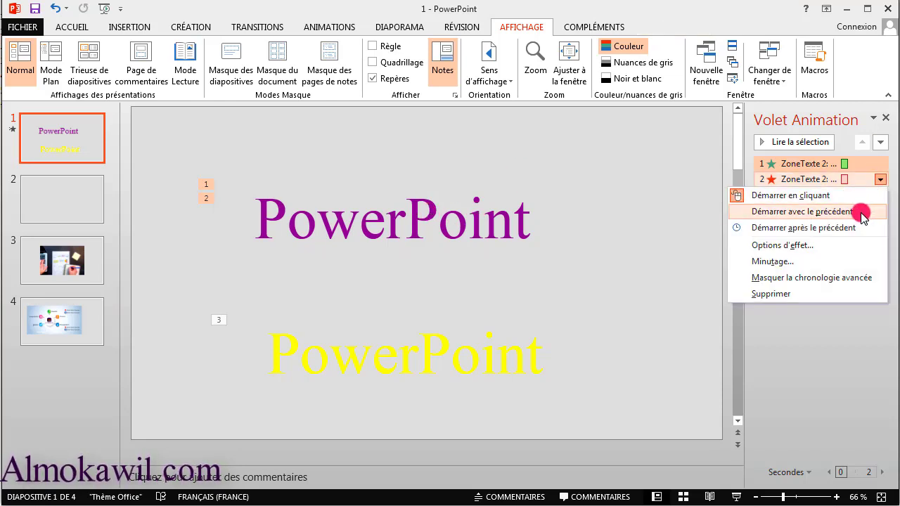
{"action": "left_click", "coordinate": [879, 181]}
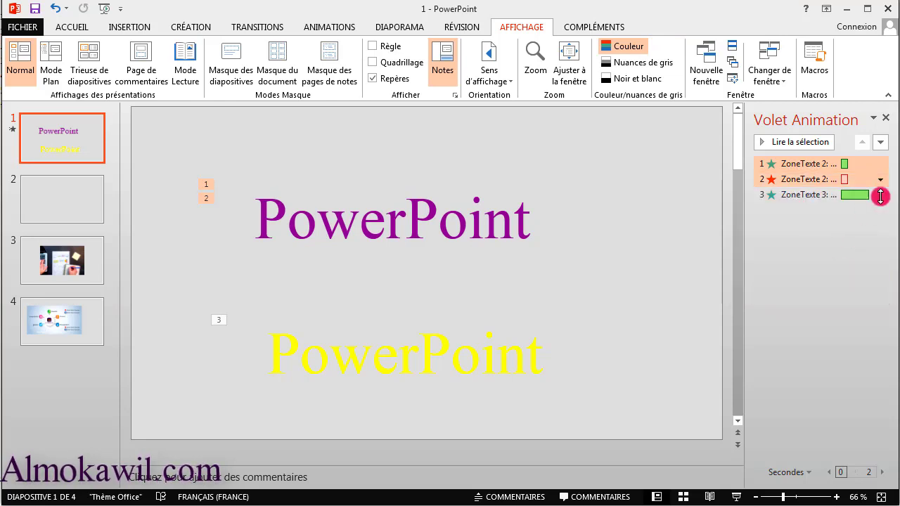
- Set the purple title's exit to Démarrer après le précédent, following its Zoom entrance
{"action": "left_click", "coordinate": [879, 181]}
{"action": "left_click", "coordinate": [808, 169]}
{"action": "left_click", "coordinate": [808, 179]}
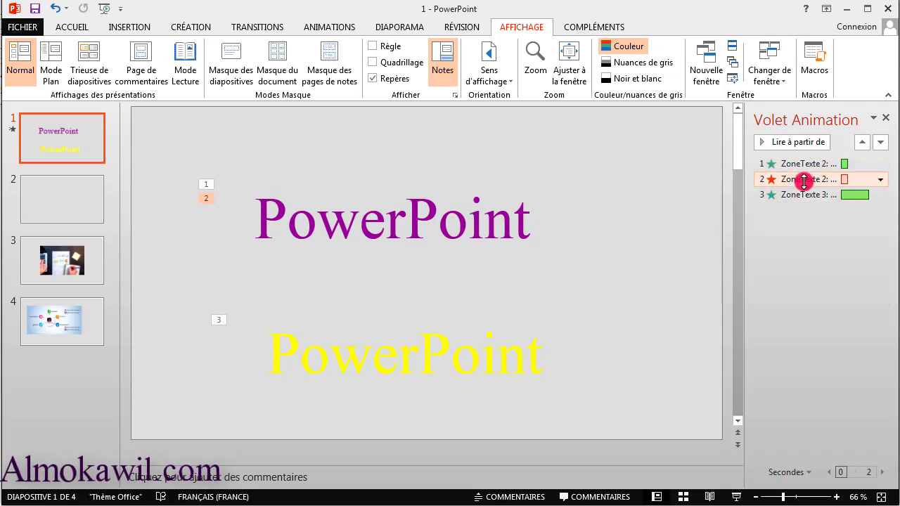
{"action": "left_click", "coordinate": [879, 180]}
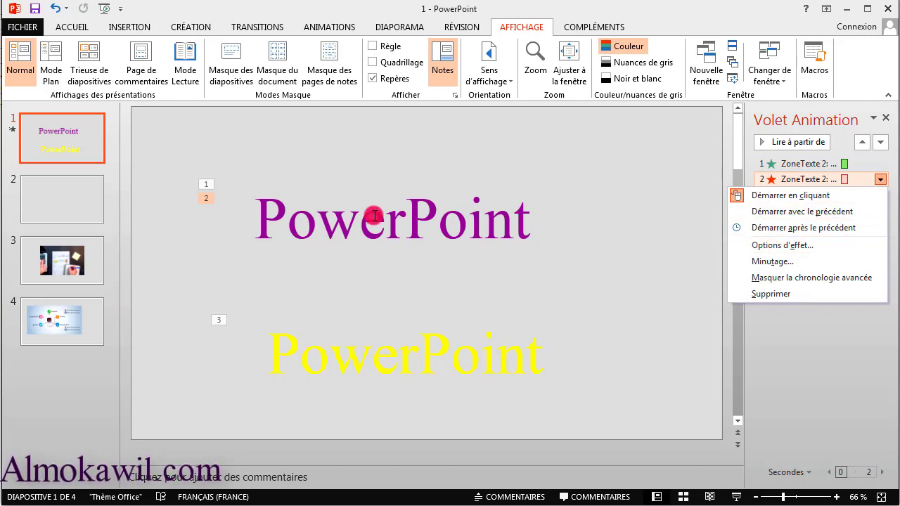
{"action": "left_click", "coordinate": [852, 228]}
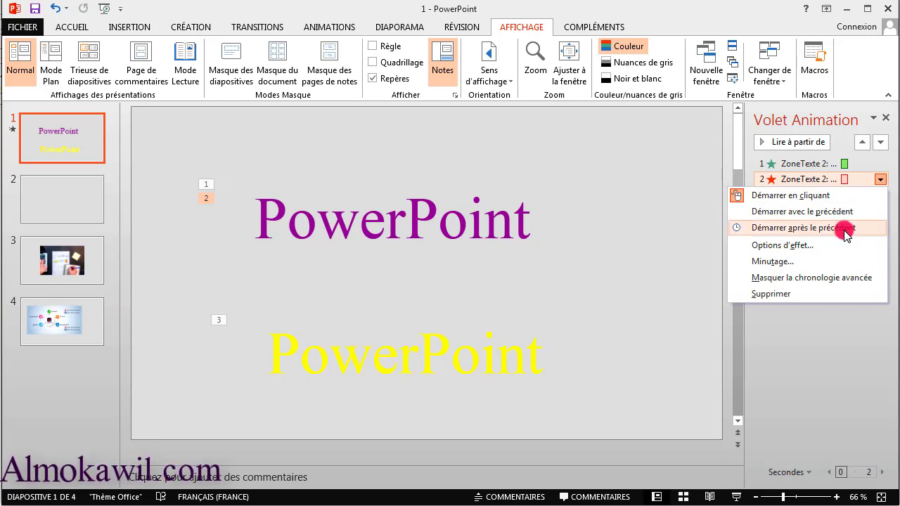
{"action": "left_click", "coordinate": [845, 229]}
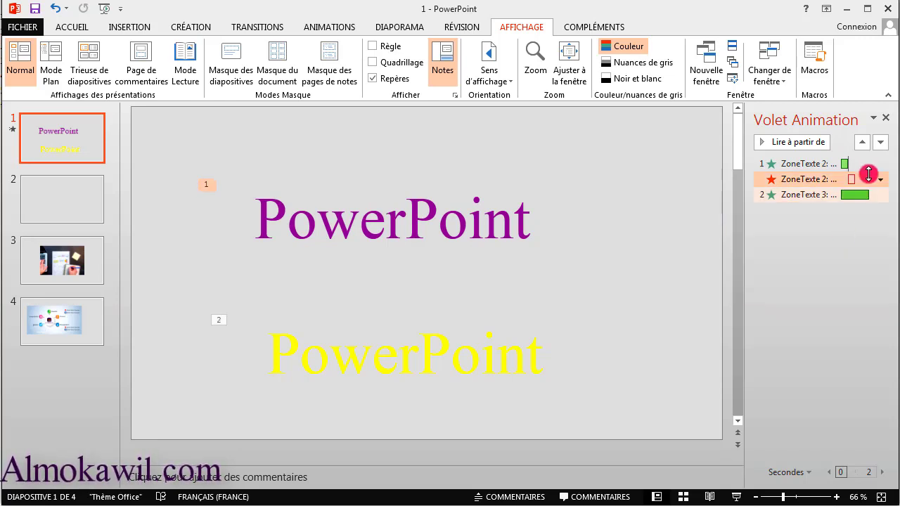
{"action": "left_click", "coordinate": [891, 186]}
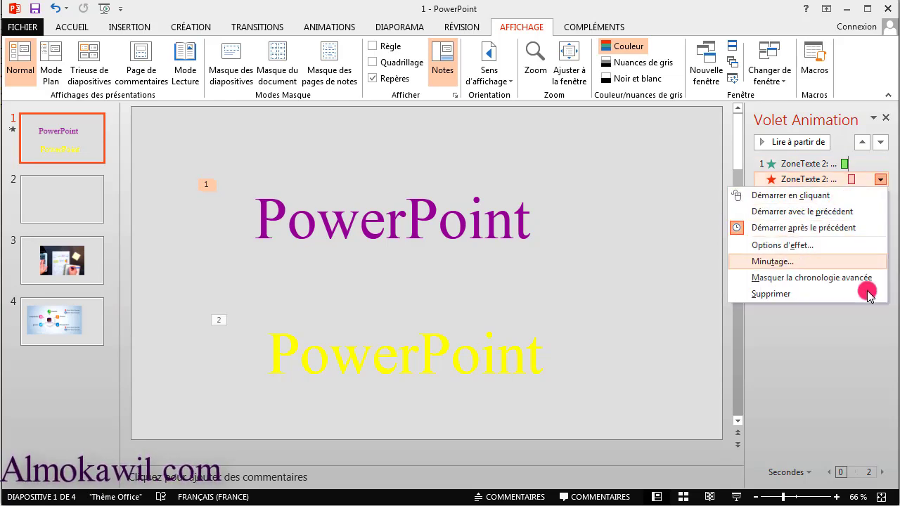
{"action": "left_click", "coordinate": [852, 346]}
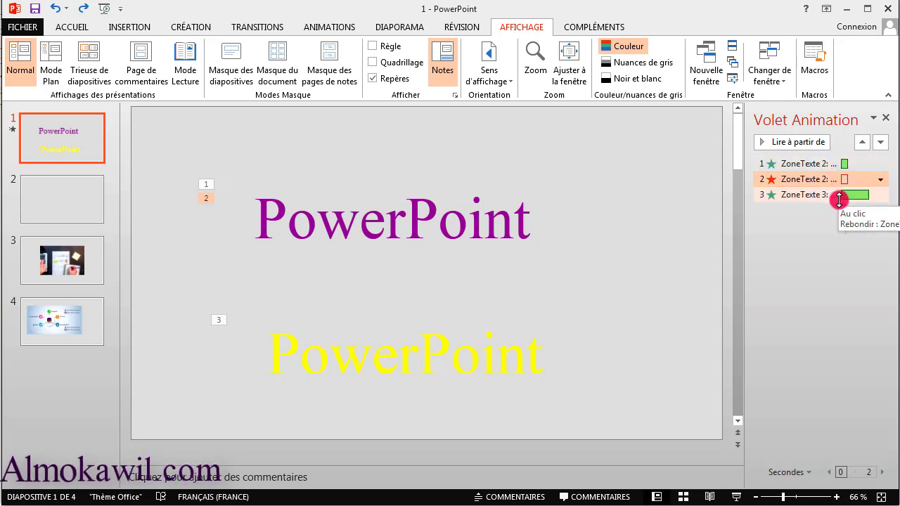
{"action": "left_click", "coordinate": [882, 181]}
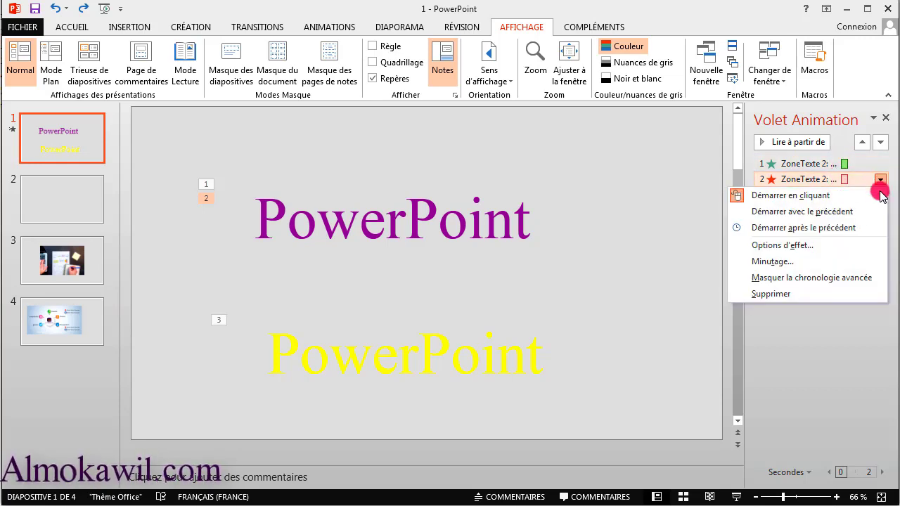
{"action": "left_click", "coordinate": [815, 227]}
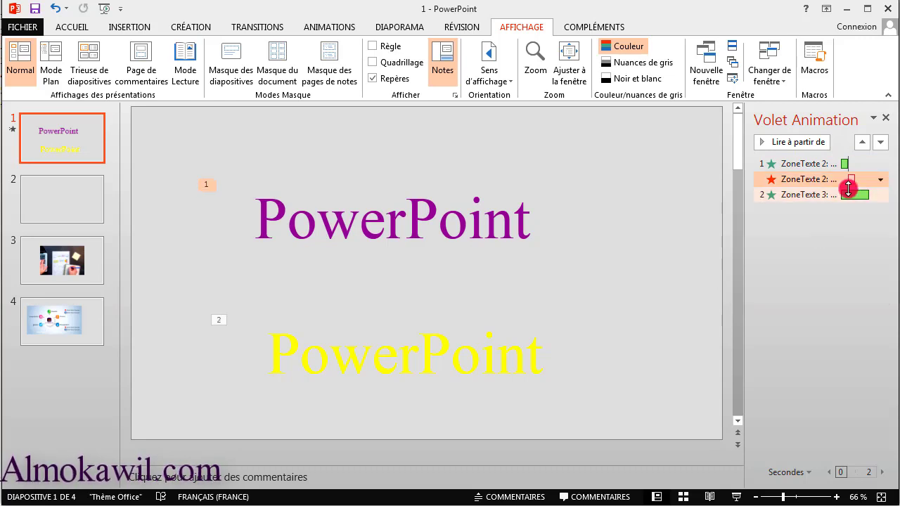
{"action": "mouse_move", "coordinate": [850, 176]}
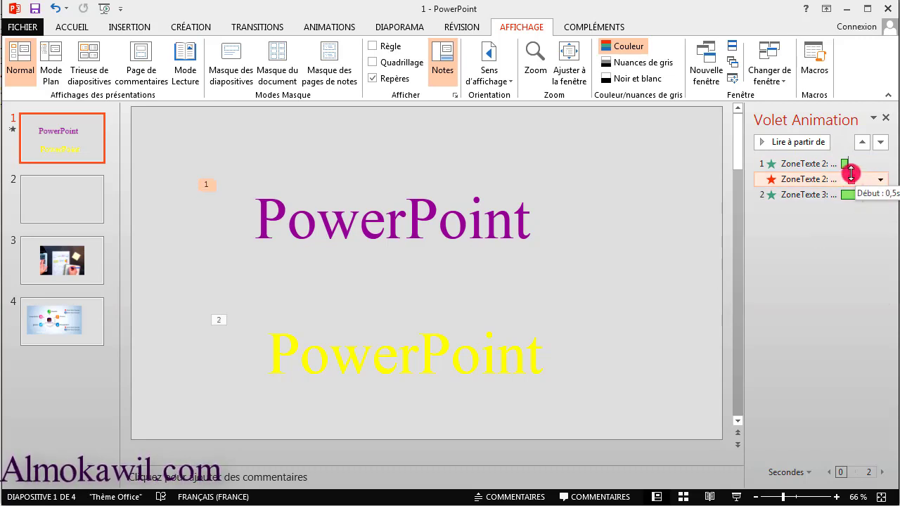
{"action": "left_click_drag", "start_coordinate": [850, 173], "coordinate": [852, 166]}
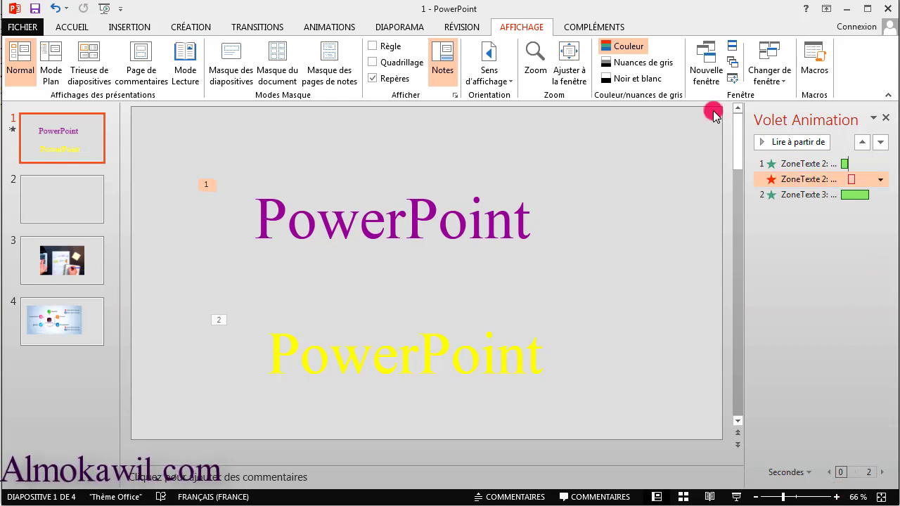
- Preview the slide in Mode Lecture, then return to Normal editing
{"action": "left_click", "coordinate": [186, 67]}
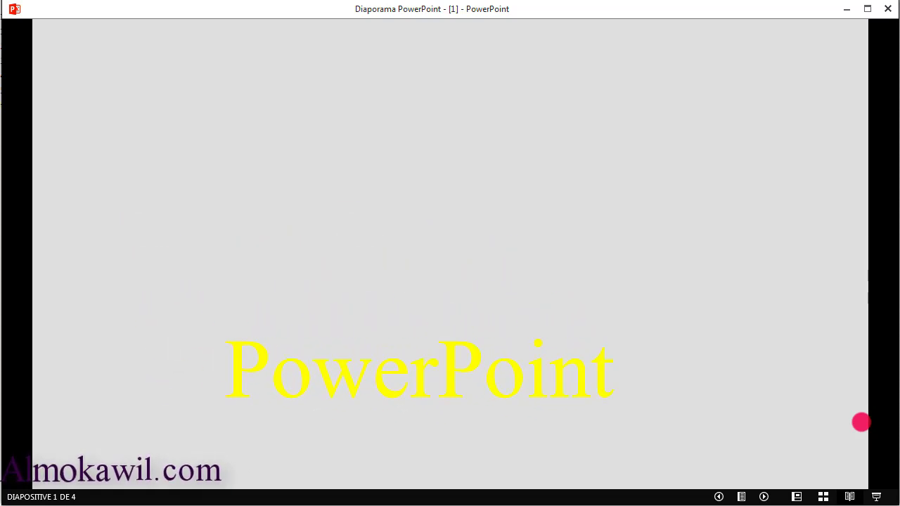
{"action": "key", "text": "Escape"}
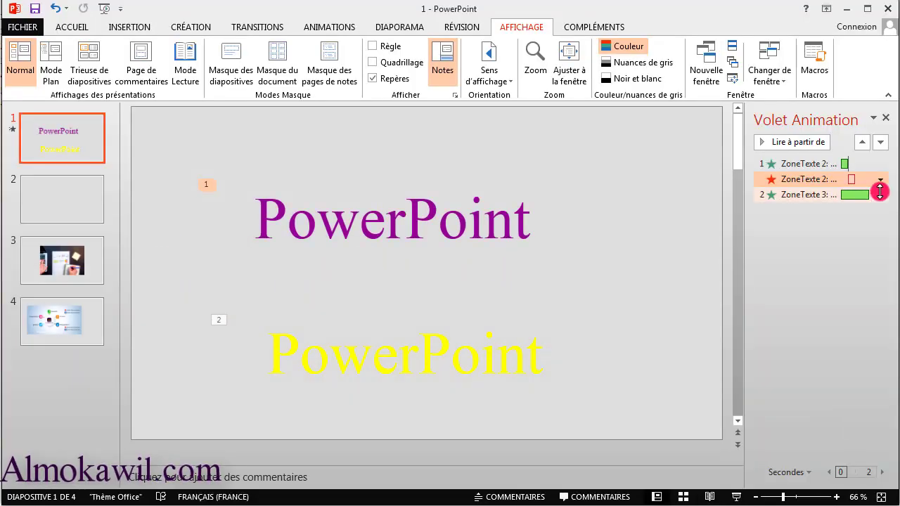
{"action": "left_click", "coordinate": [879, 180]}
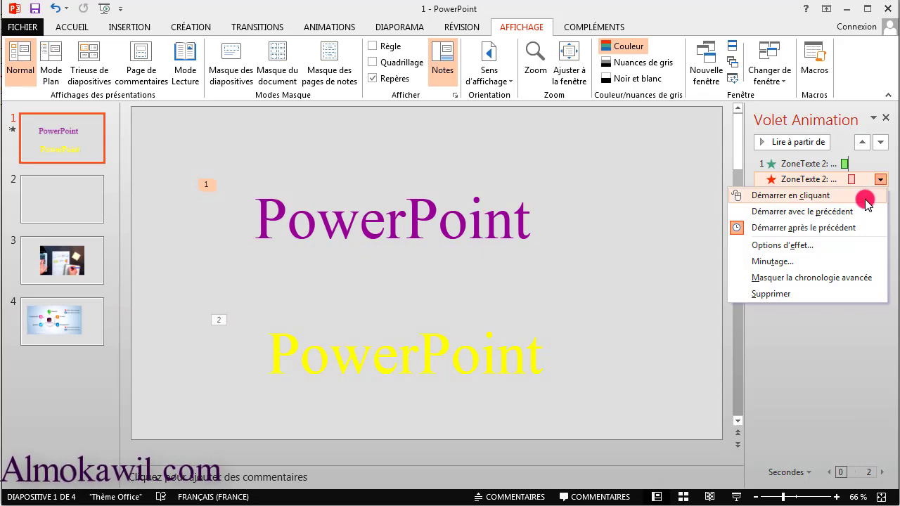
- Check the Balayer exit's timing: after previous, no delay, 0,5 seconds
{"action": "left_click", "coordinate": [814, 266]}
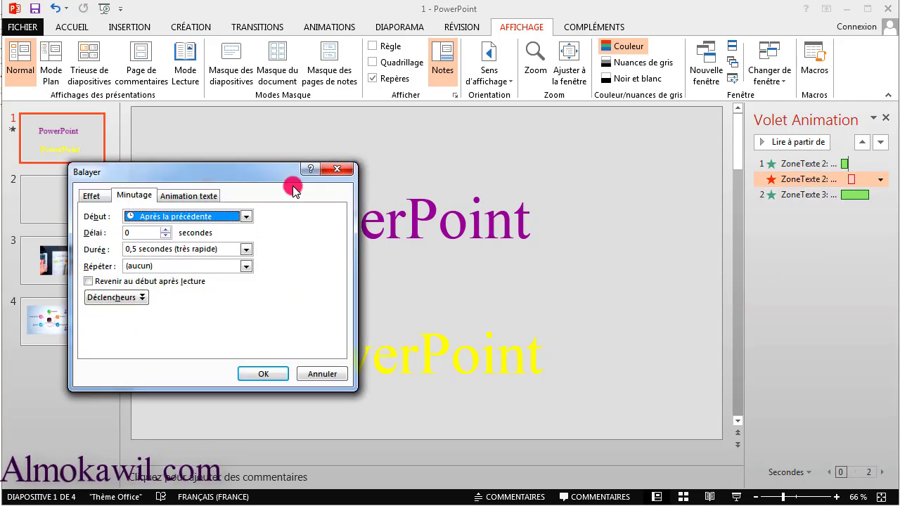
{"action": "left_click_drag", "start_coordinate": [261, 190], "coordinate": [715, 301]}
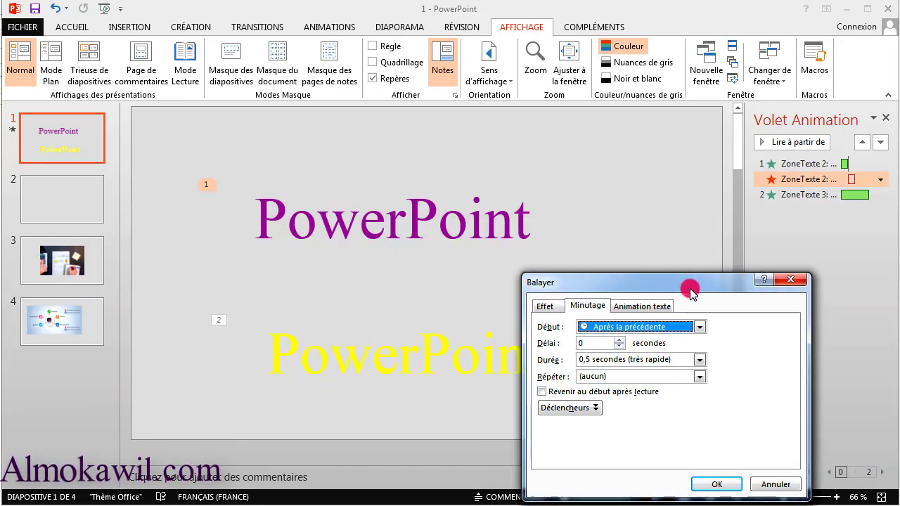
{"action": "left_click", "coordinate": [699, 359]}
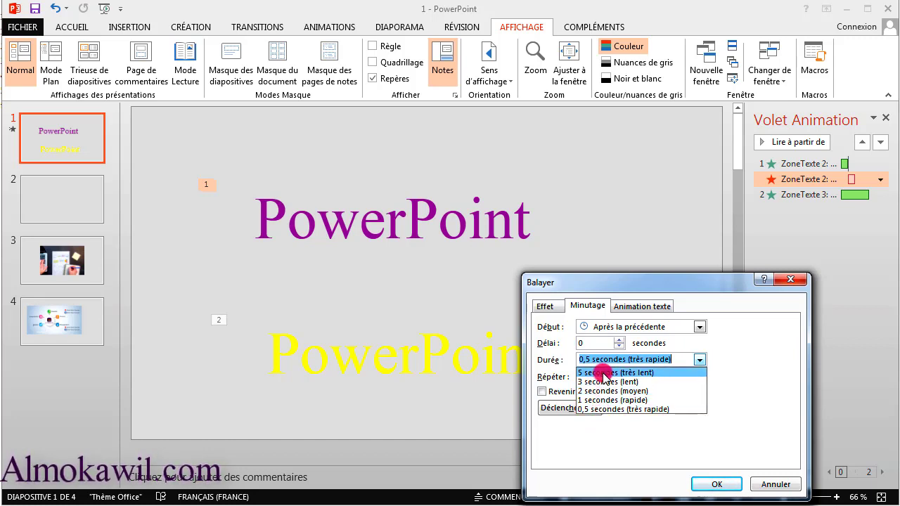
{"action": "left_click", "coordinate": [699, 360]}
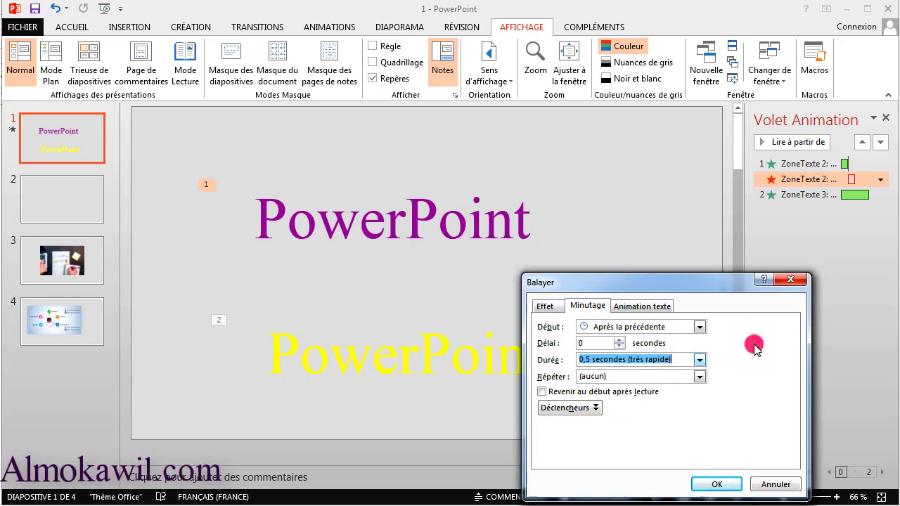
{"action": "left_click", "coordinate": [790, 280]}
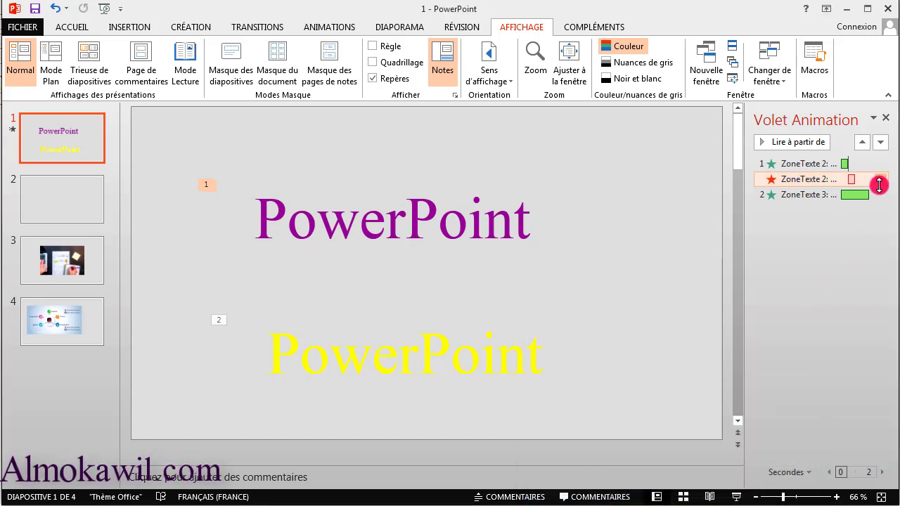
- Inspect the Balayer exit's effect settings, leave them unchanged, and reopen its options menu
{"action": "left_click", "coordinate": [880, 180]}
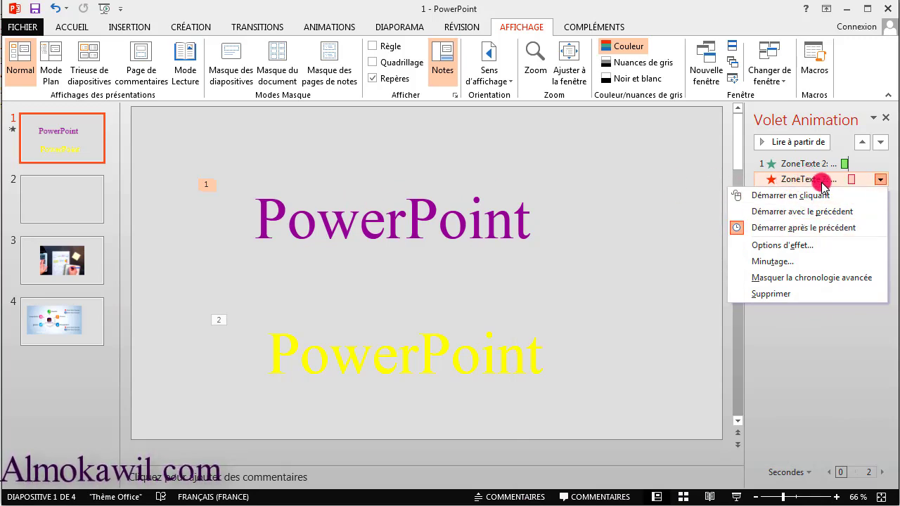
{"action": "double_click", "coordinate": [798, 181]}
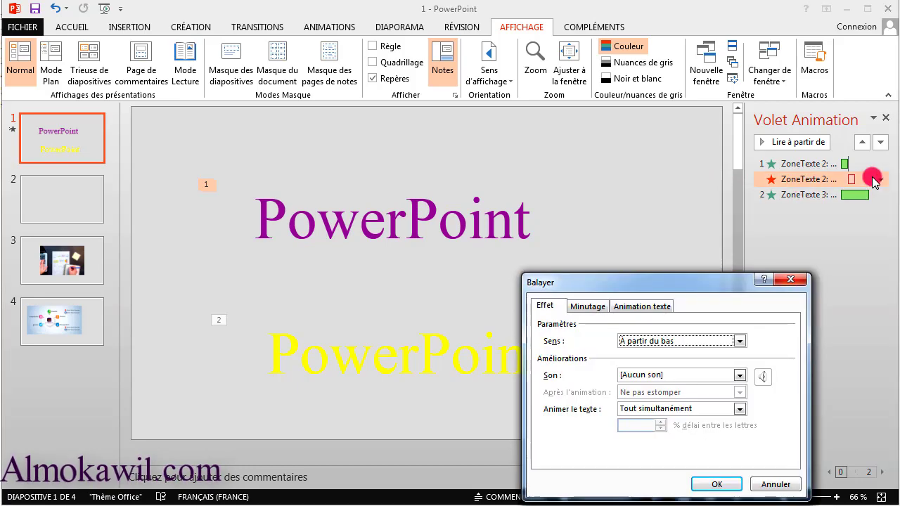
{"action": "left_click", "coordinate": [800, 281]}
{"action": "left_click", "coordinate": [879, 179]}
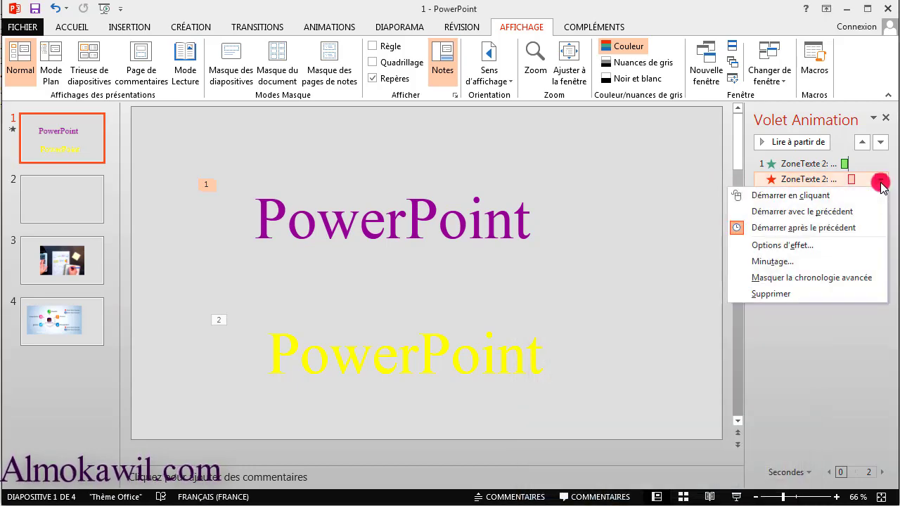
- Delete the purple title's Balayer exit animation and review its Zoom effect options
{"action": "left_click", "coordinate": [796, 294]}
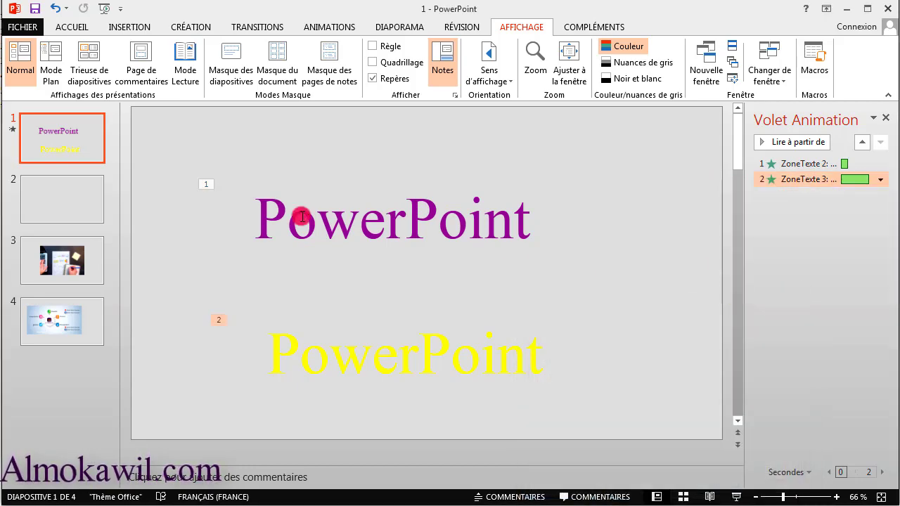
{"action": "left_click", "coordinate": [404, 234]}
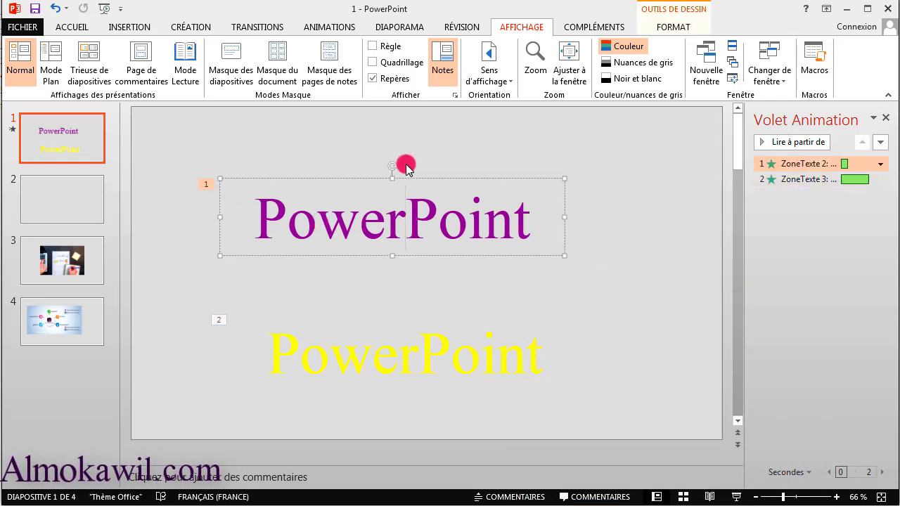
{"action": "left_click", "coordinate": [329, 27]}
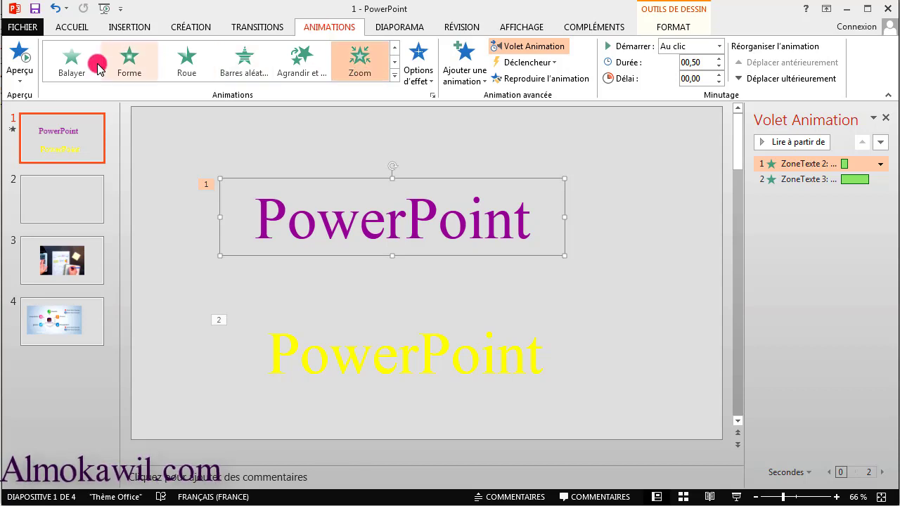
{"action": "left_click", "coordinate": [430, 82]}
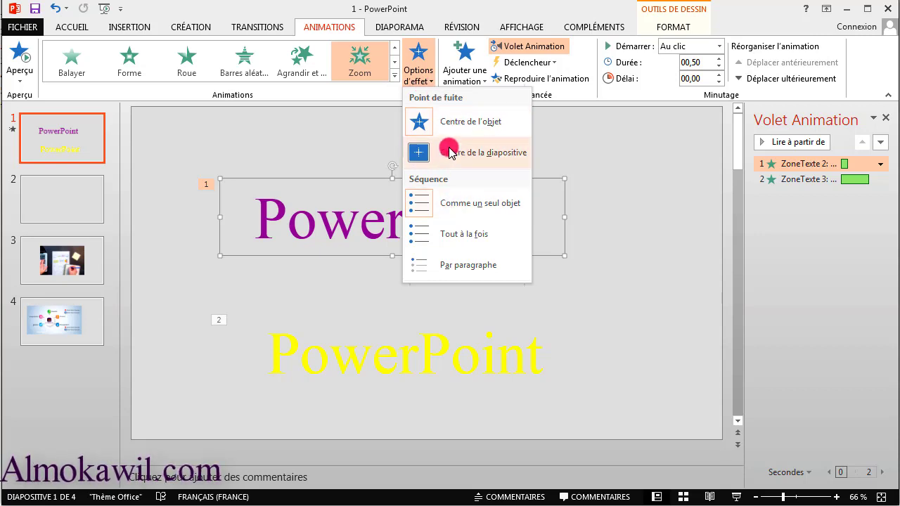
{"action": "left_click", "coordinate": [301, 60]}
- Switch the purple title's animation to Barres aléatoires running Verticalement
{"action": "left_click", "coordinate": [301, 60]}
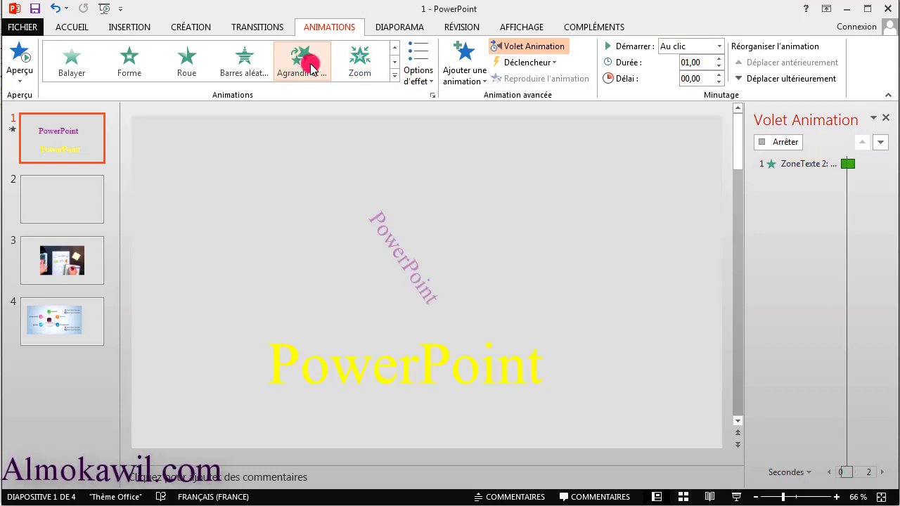
{"action": "left_click", "coordinate": [436, 84]}
{"action": "left_click", "coordinate": [466, 183]}
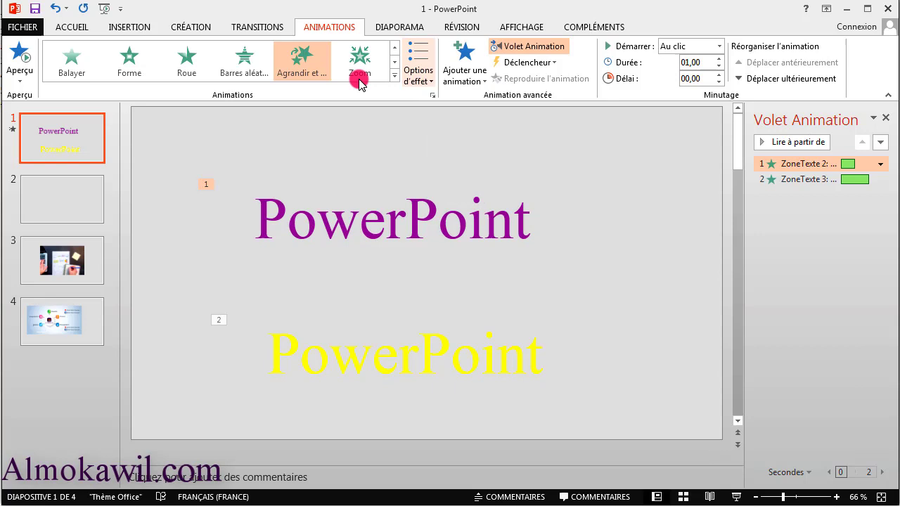
{"action": "left_click", "coordinate": [245, 60]}
{"action": "left_click", "coordinate": [427, 73]}
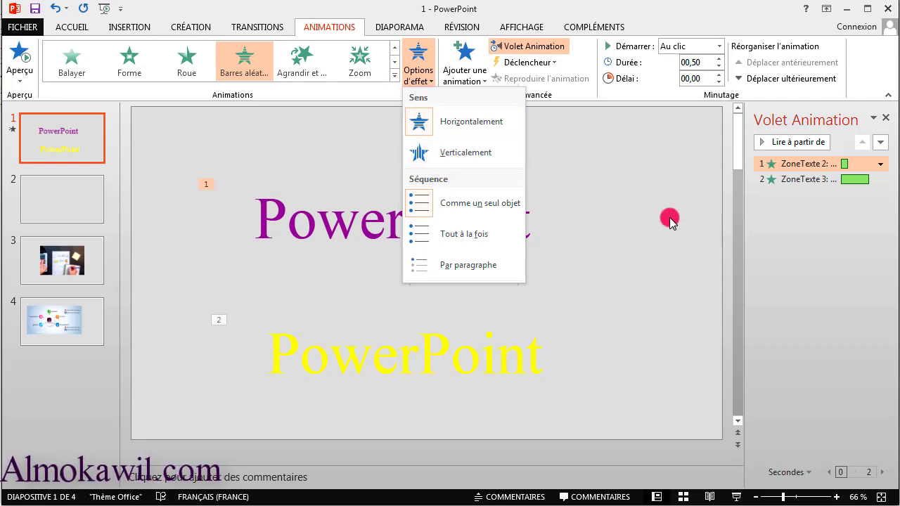
{"action": "left_click", "coordinate": [472, 154]}
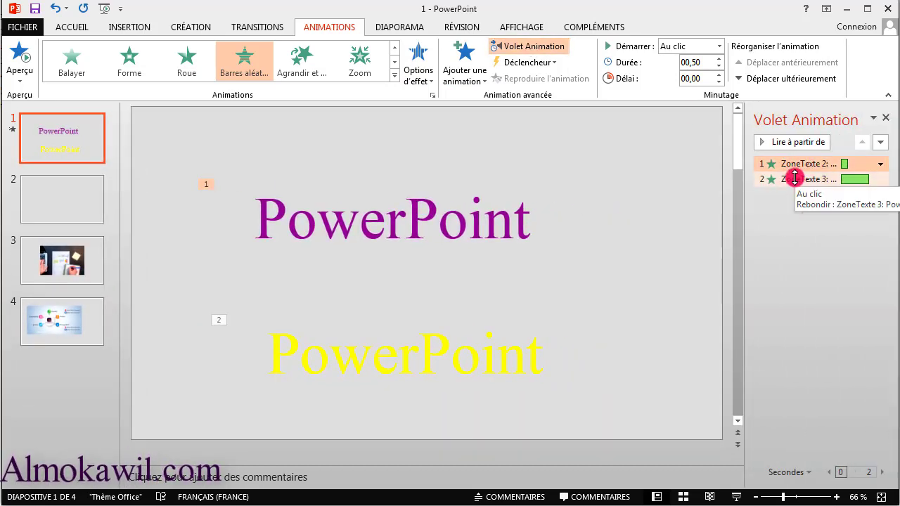
- Drag the yellow title's Rebondir entrance above the purple title's in the Animation pane, then close it
{"action": "left_click", "coordinate": [536, 49]}
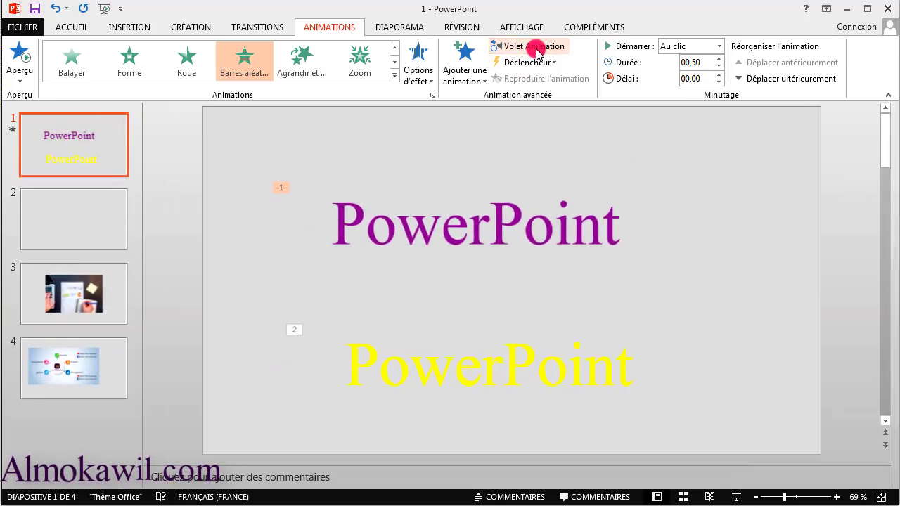
{"action": "left_click", "coordinate": [534, 49]}
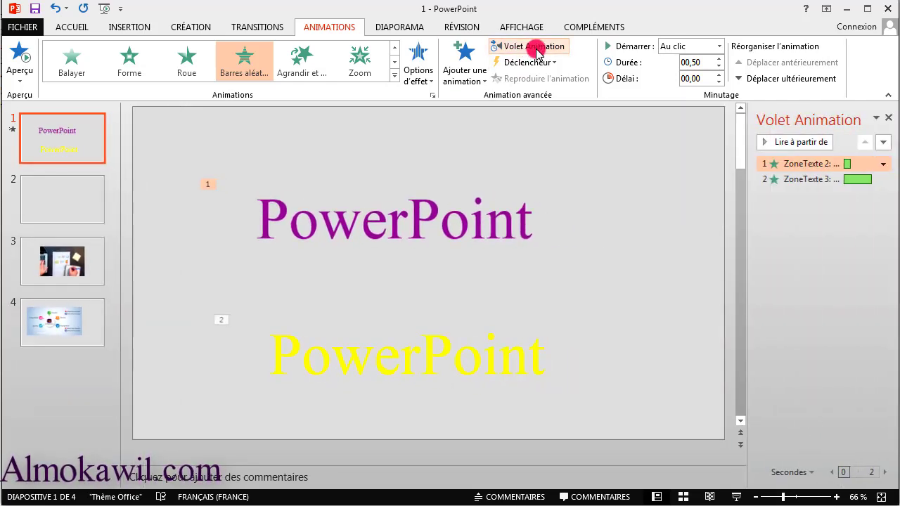
{"action": "left_click", "coordinate": [782, 180]}
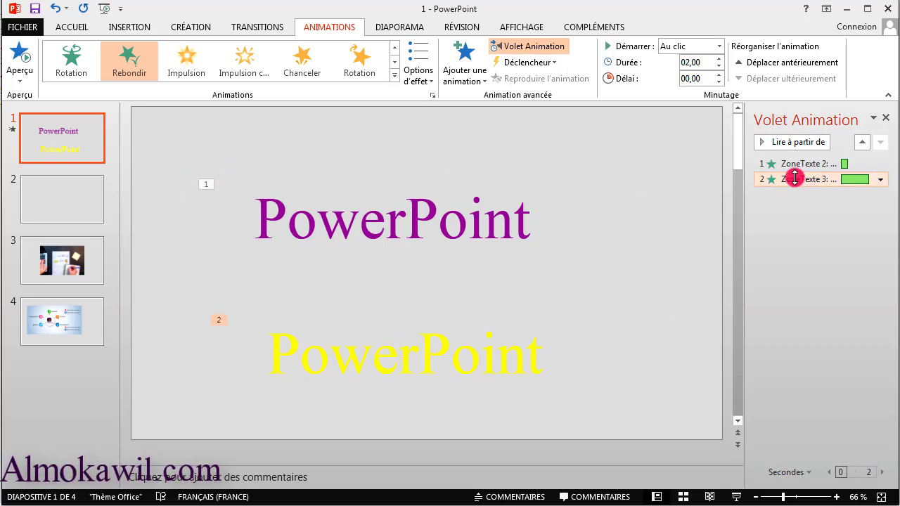
{"action": "left_click_drag", "start_coordinate": [787, 180], "coordinate": [780, 161]}
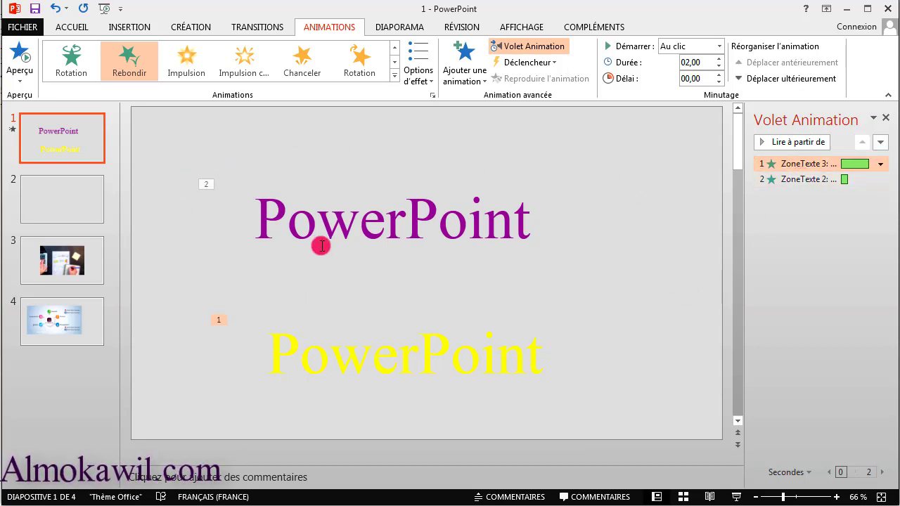
{"action": "left_click", "coordinate": [422, 243]}
{"action": "left_click", "coordinate": [348, 358]}
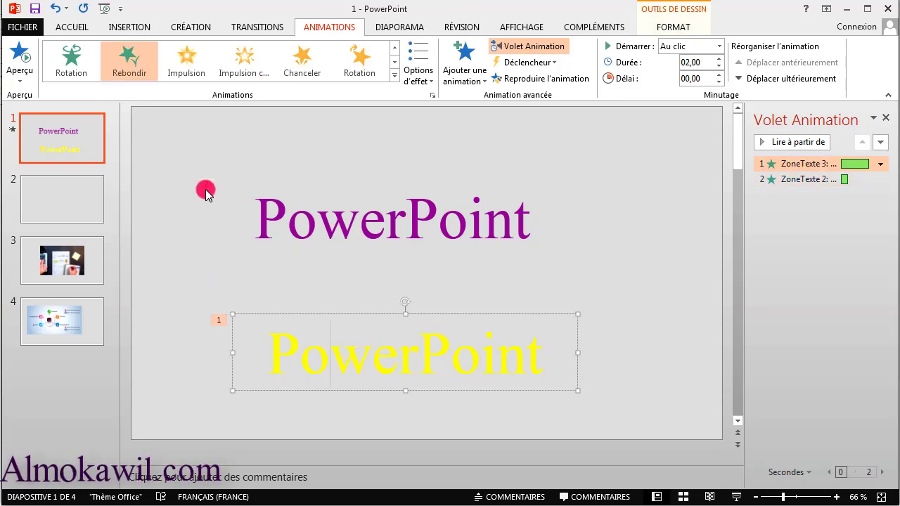
{"action": "left_click", "coordinate": [821, 253]}
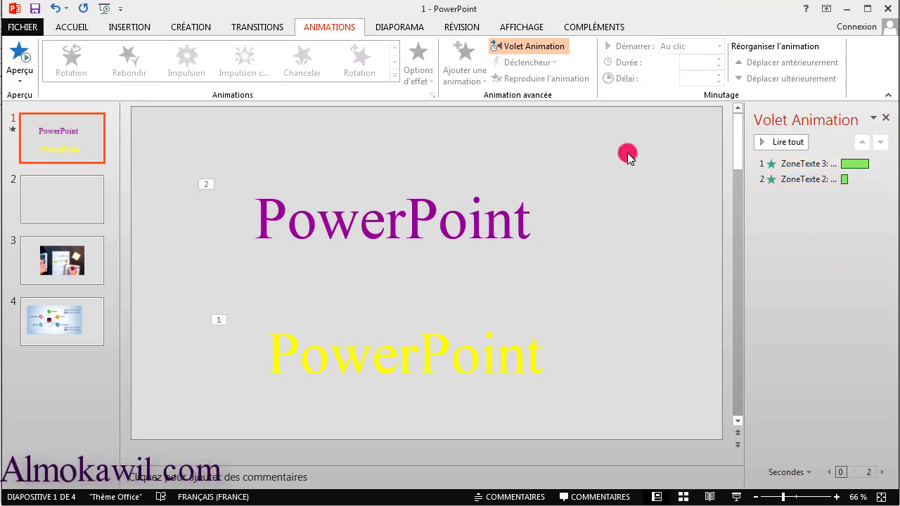
{"action": "left_click", "coordinate": [880, 120]}
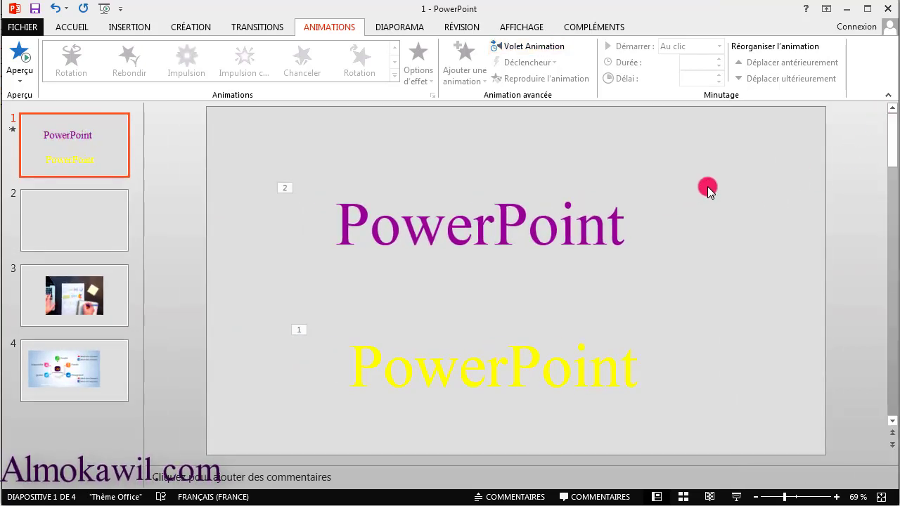
{"action": "left_click", "coordinate": [243, 28]}
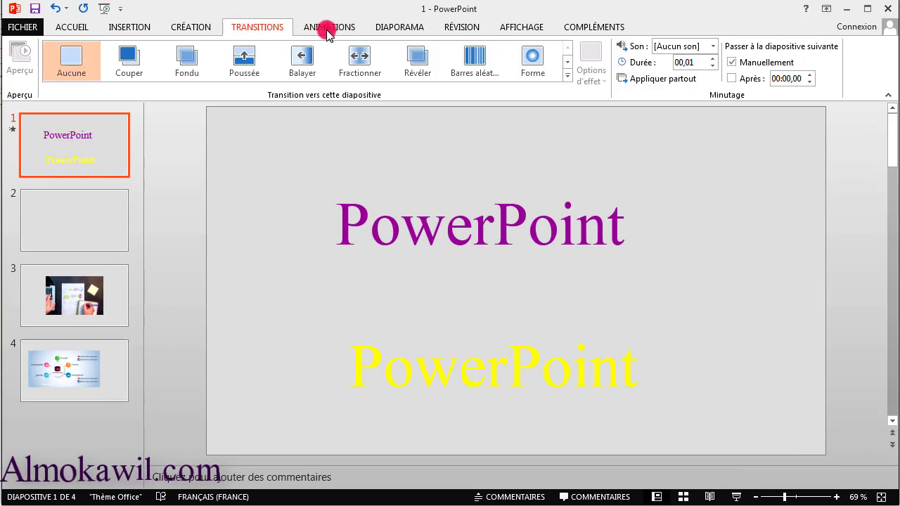
{"action": "left_click", "coordinate": [186, 26]}
{"action": "left_click", "coordinate": [339, 28]}
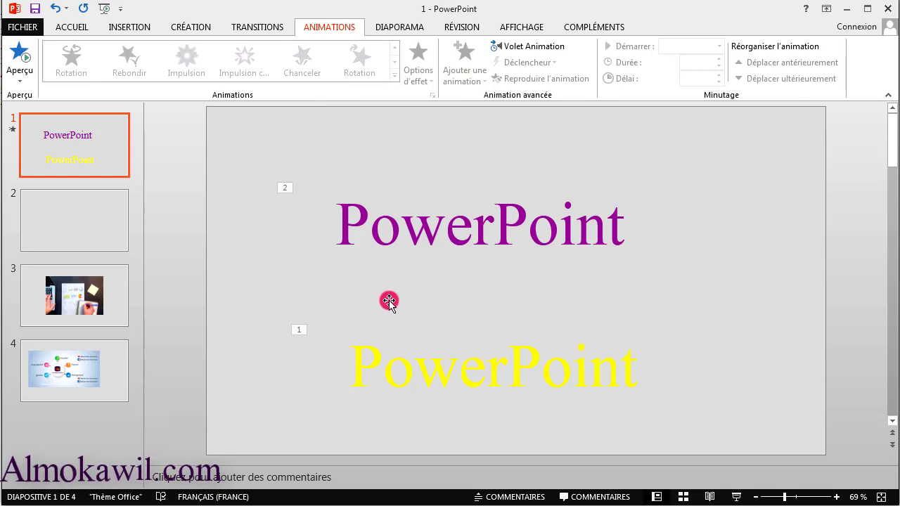
{"action": "left_click", "coordinate": [68, 28]}
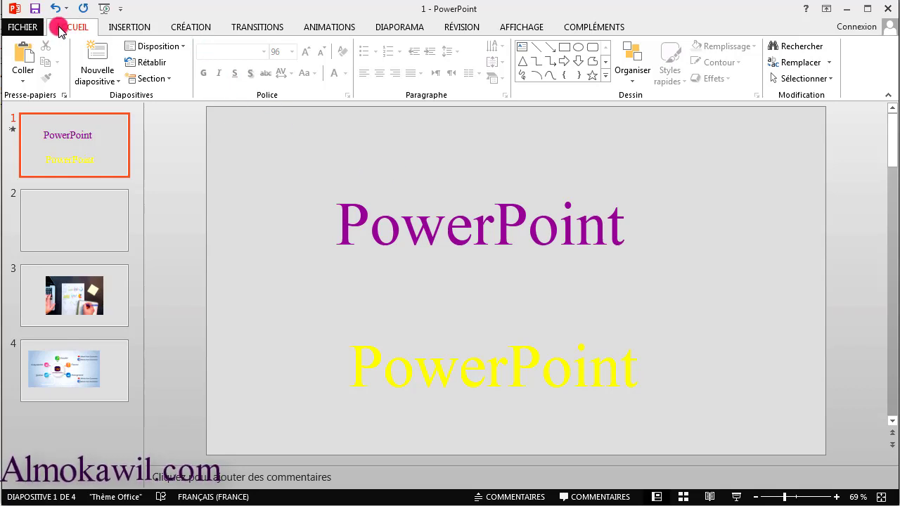
{"action": "left_click", "coordinate": [127, 27]}
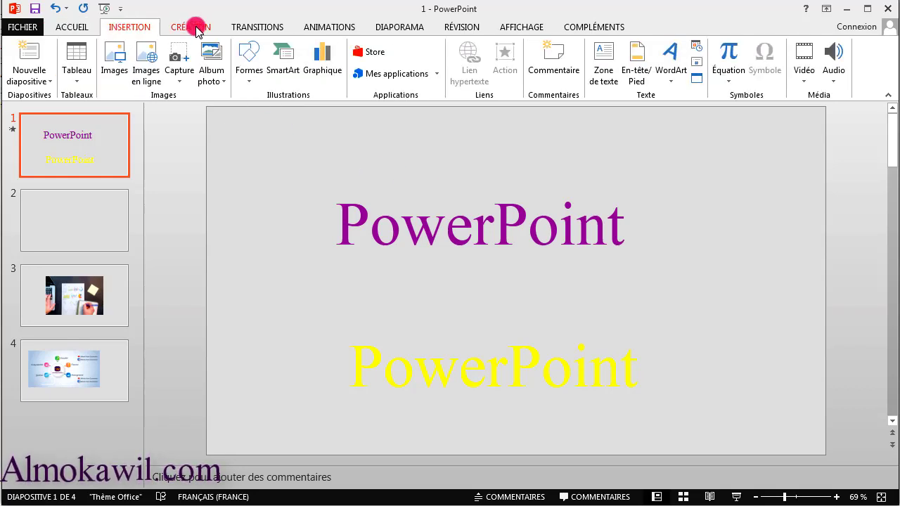
{"action": "left_click", "coordinate": [191, 28]}
{"action": "left_click", "coordinate": [257, 28]}
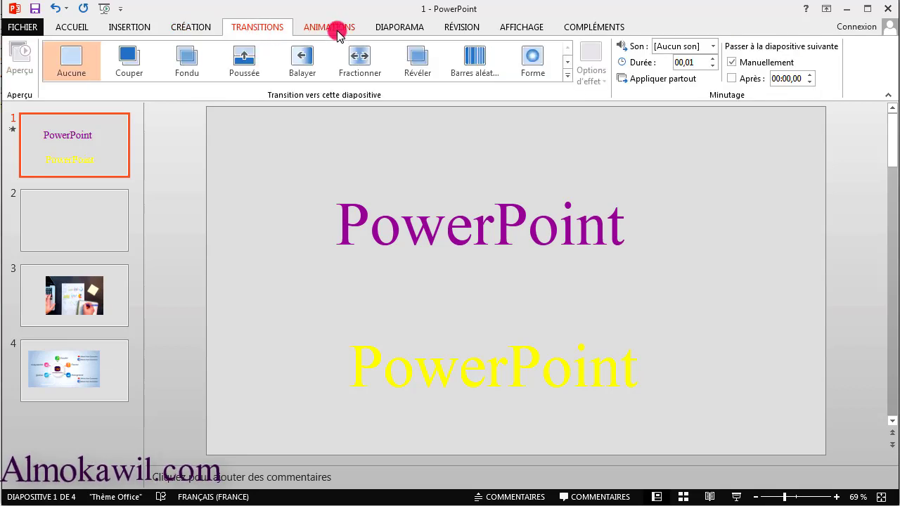
{"action": "left_click", "coordinate": [339, 32]}
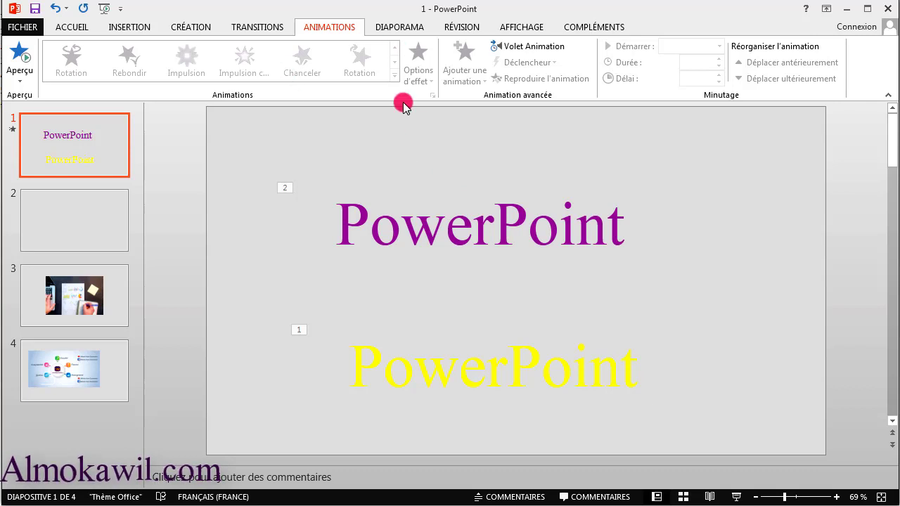
{"action": "left_click", "coordinate": [88, 25]}
{"action": "left_click", "coordinate": [129, 26]}
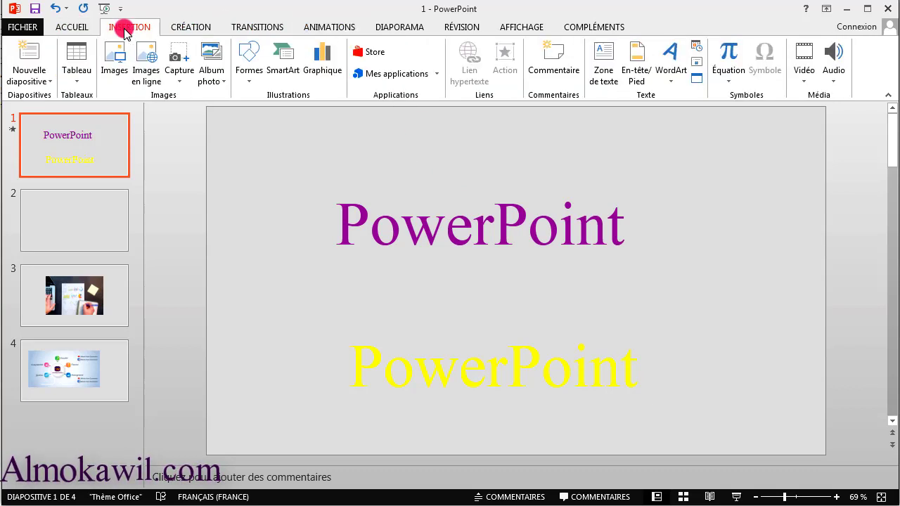
{"action": "left_click", "coordinate": [184, 26]}
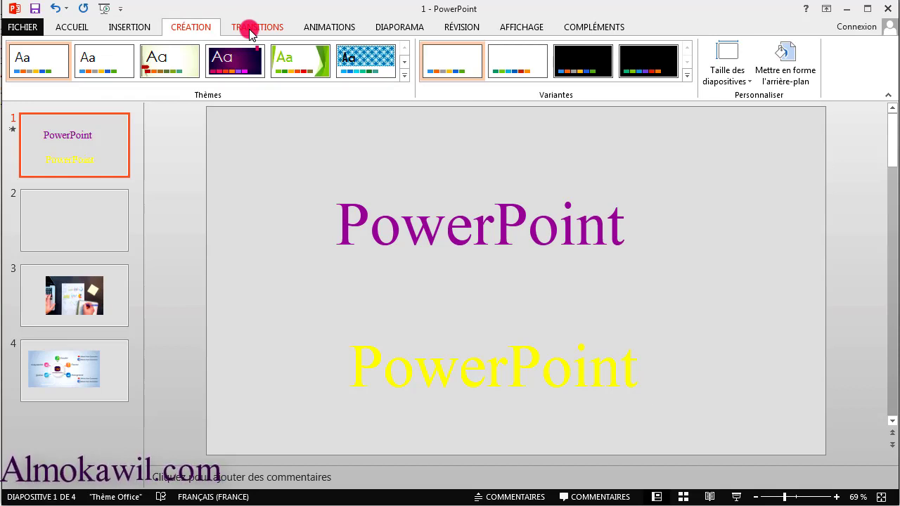
{"action": "left_click", "coordinate": [250, 29]}
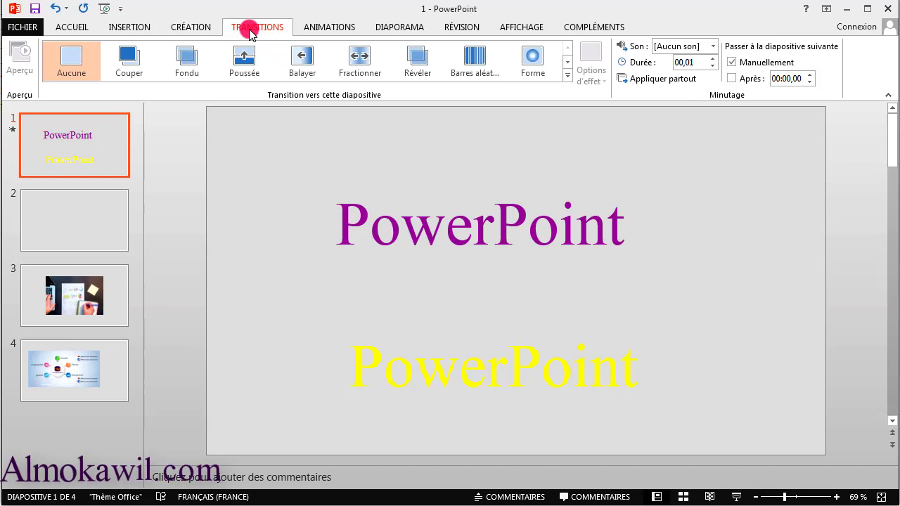